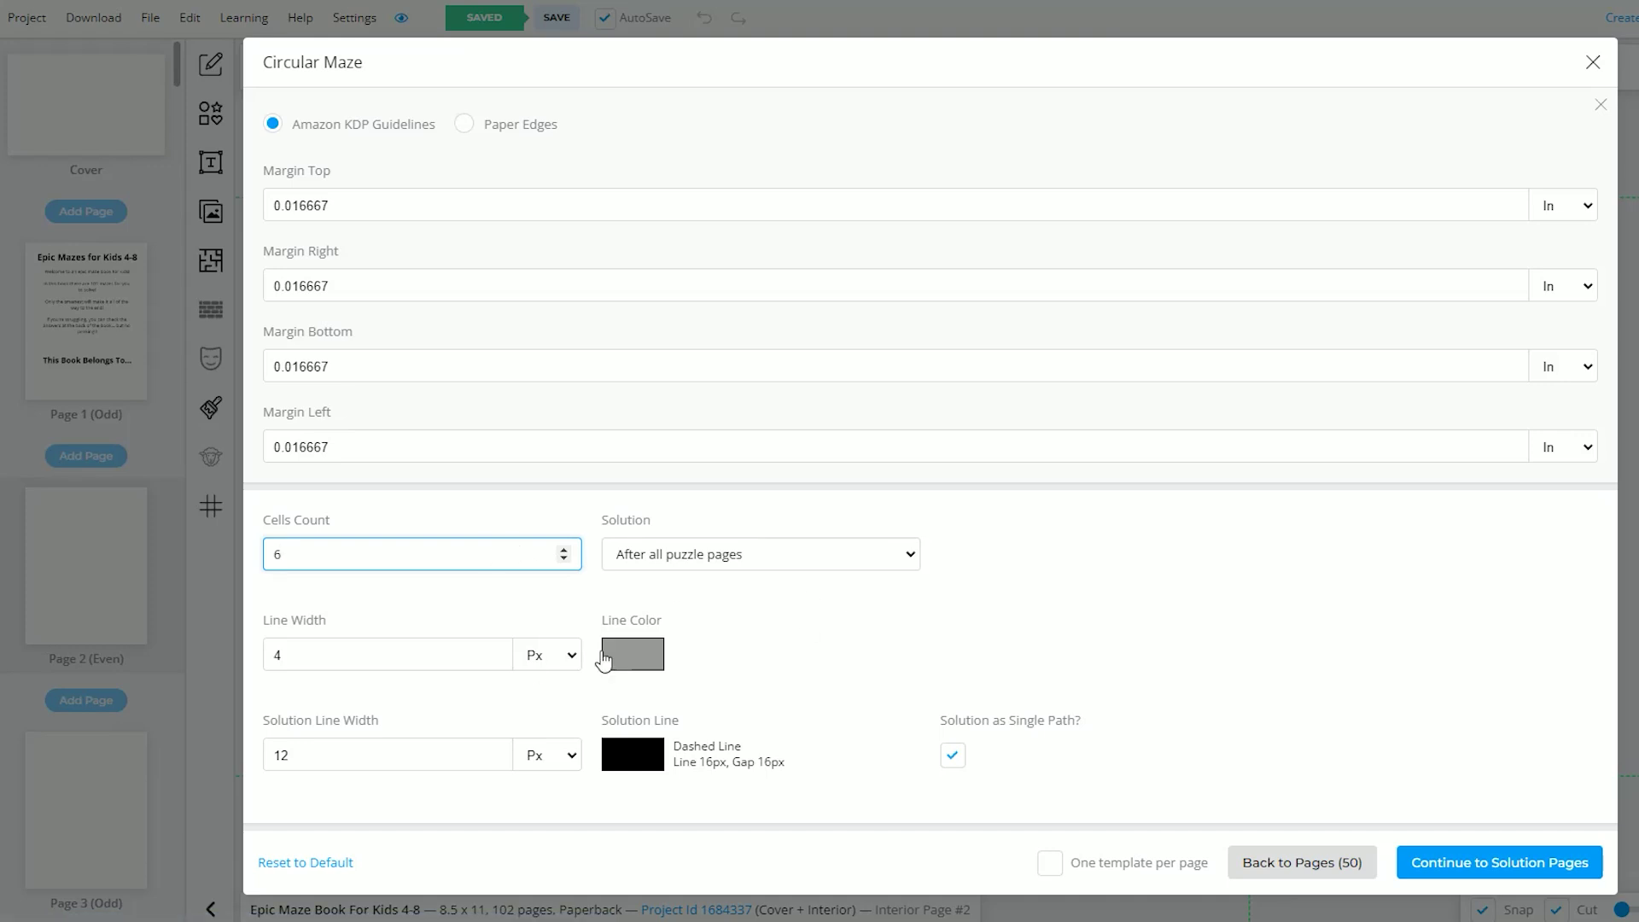
Generate the circular mazes and their solution pages with a 6 px line width and a darker grey line color.
click(479, 652)
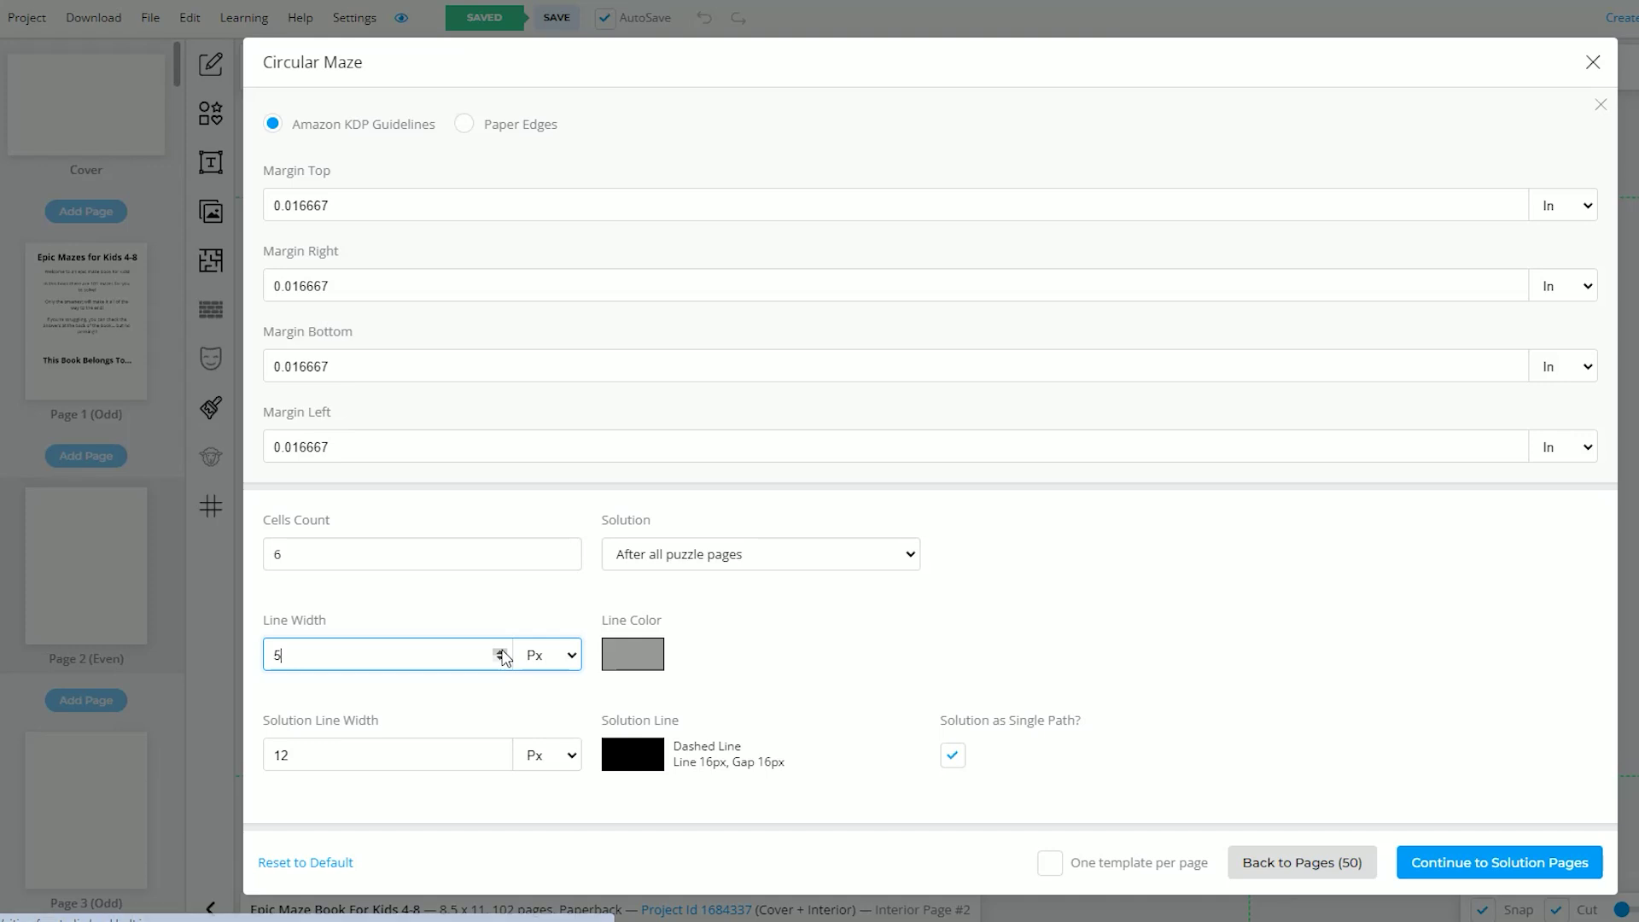
click(643, 657)
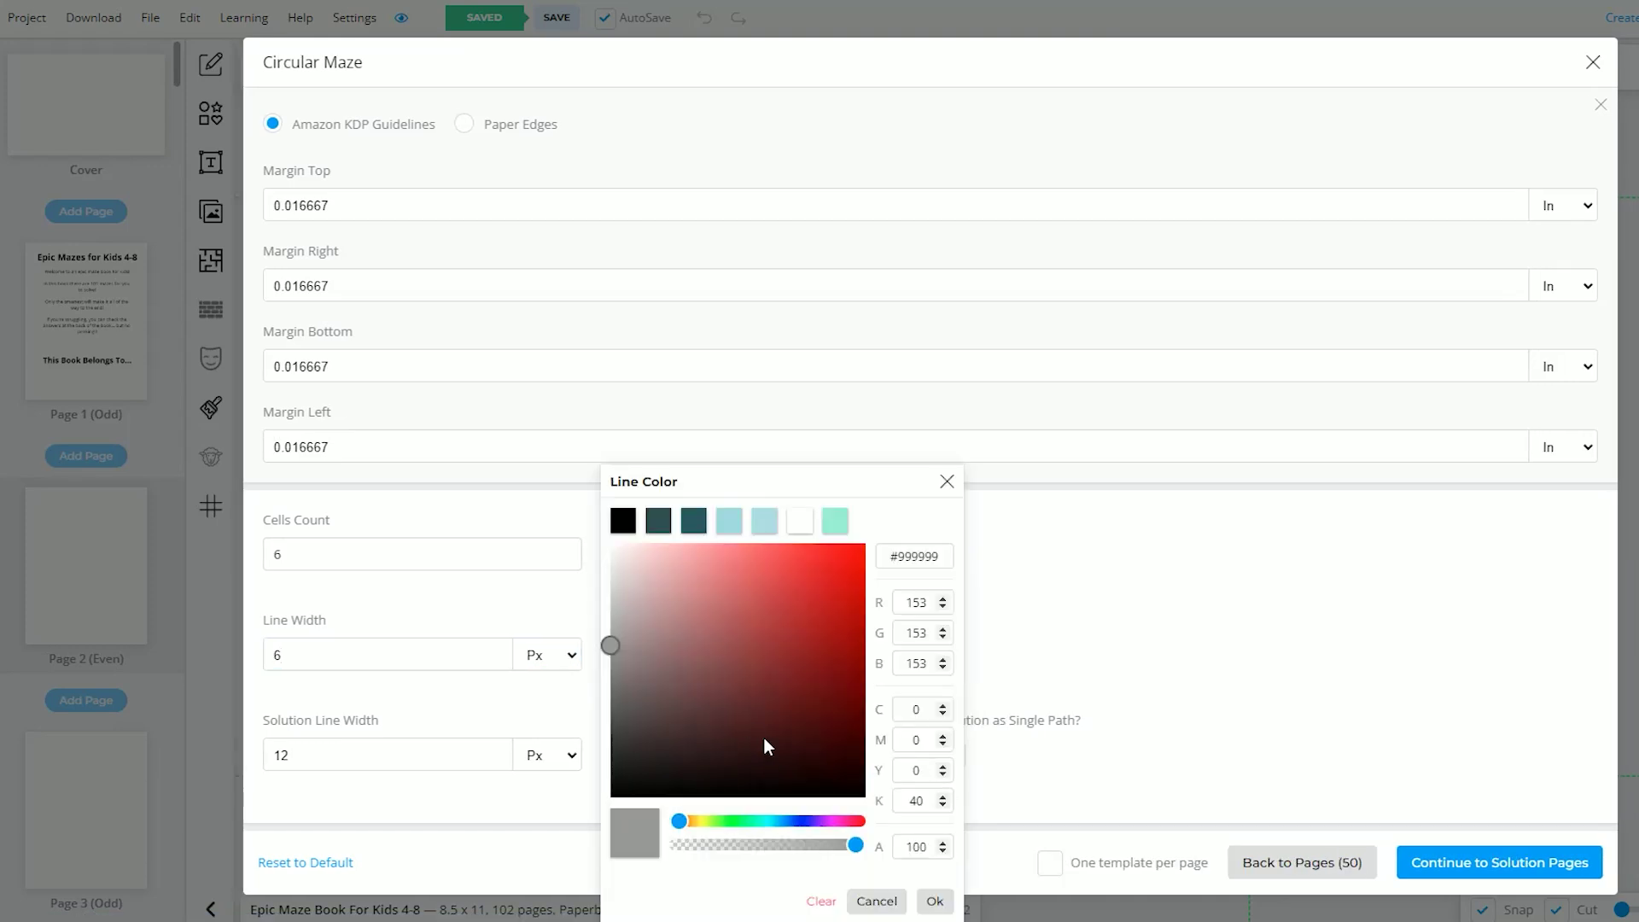
drag(619, 661, 606, 689)
click(1351, 727)
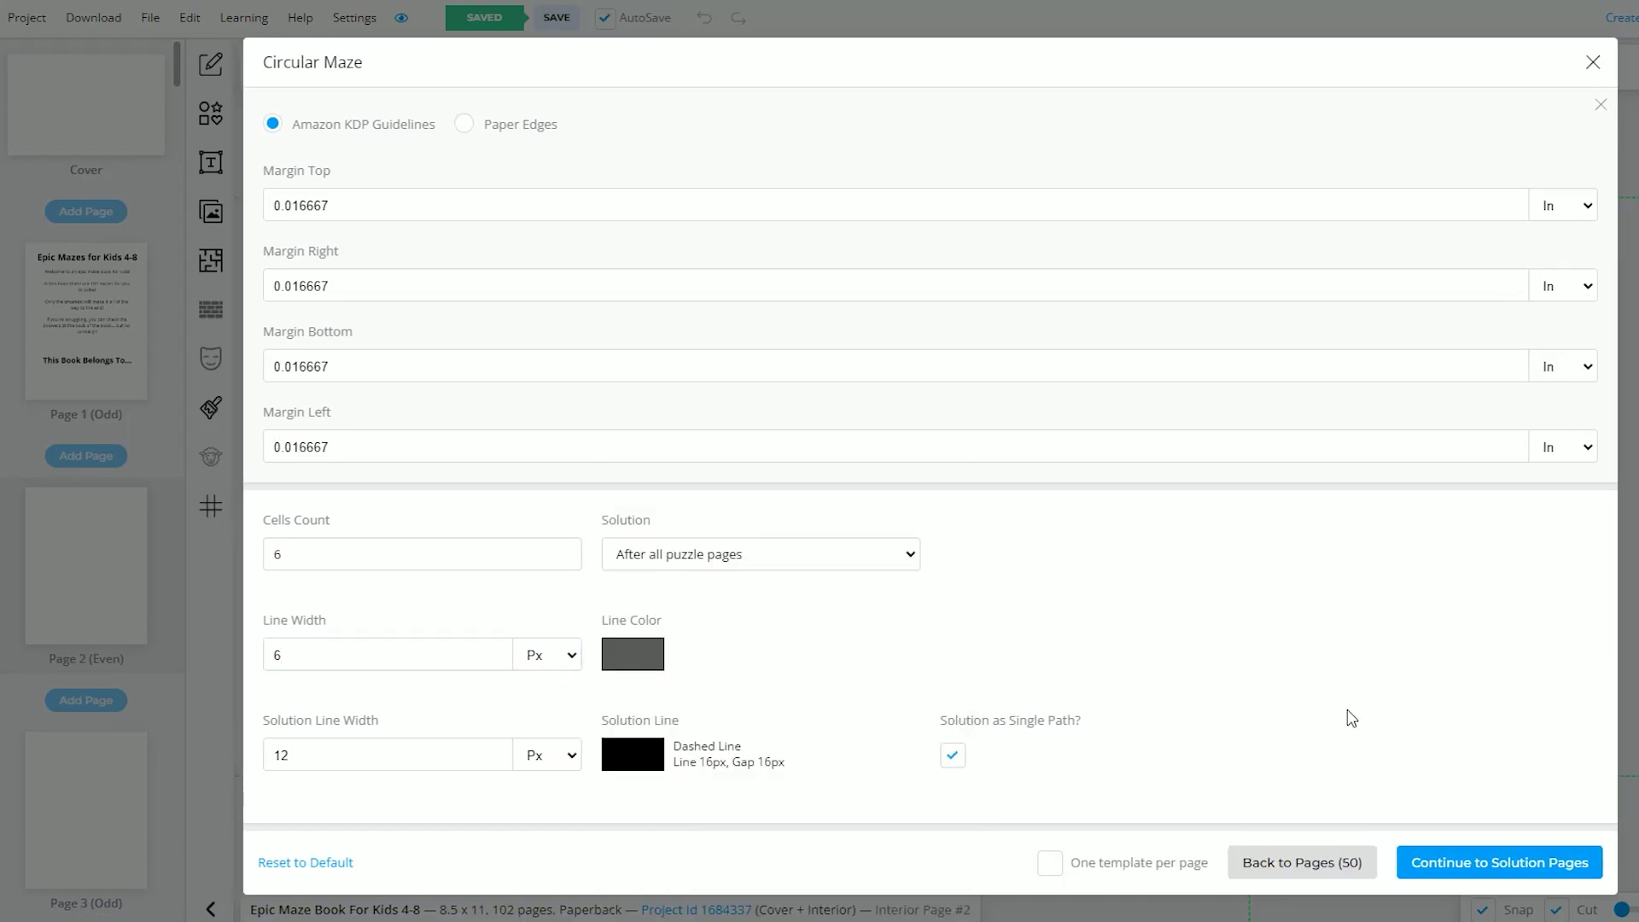
click(1513, 864)
click(1575, 875)
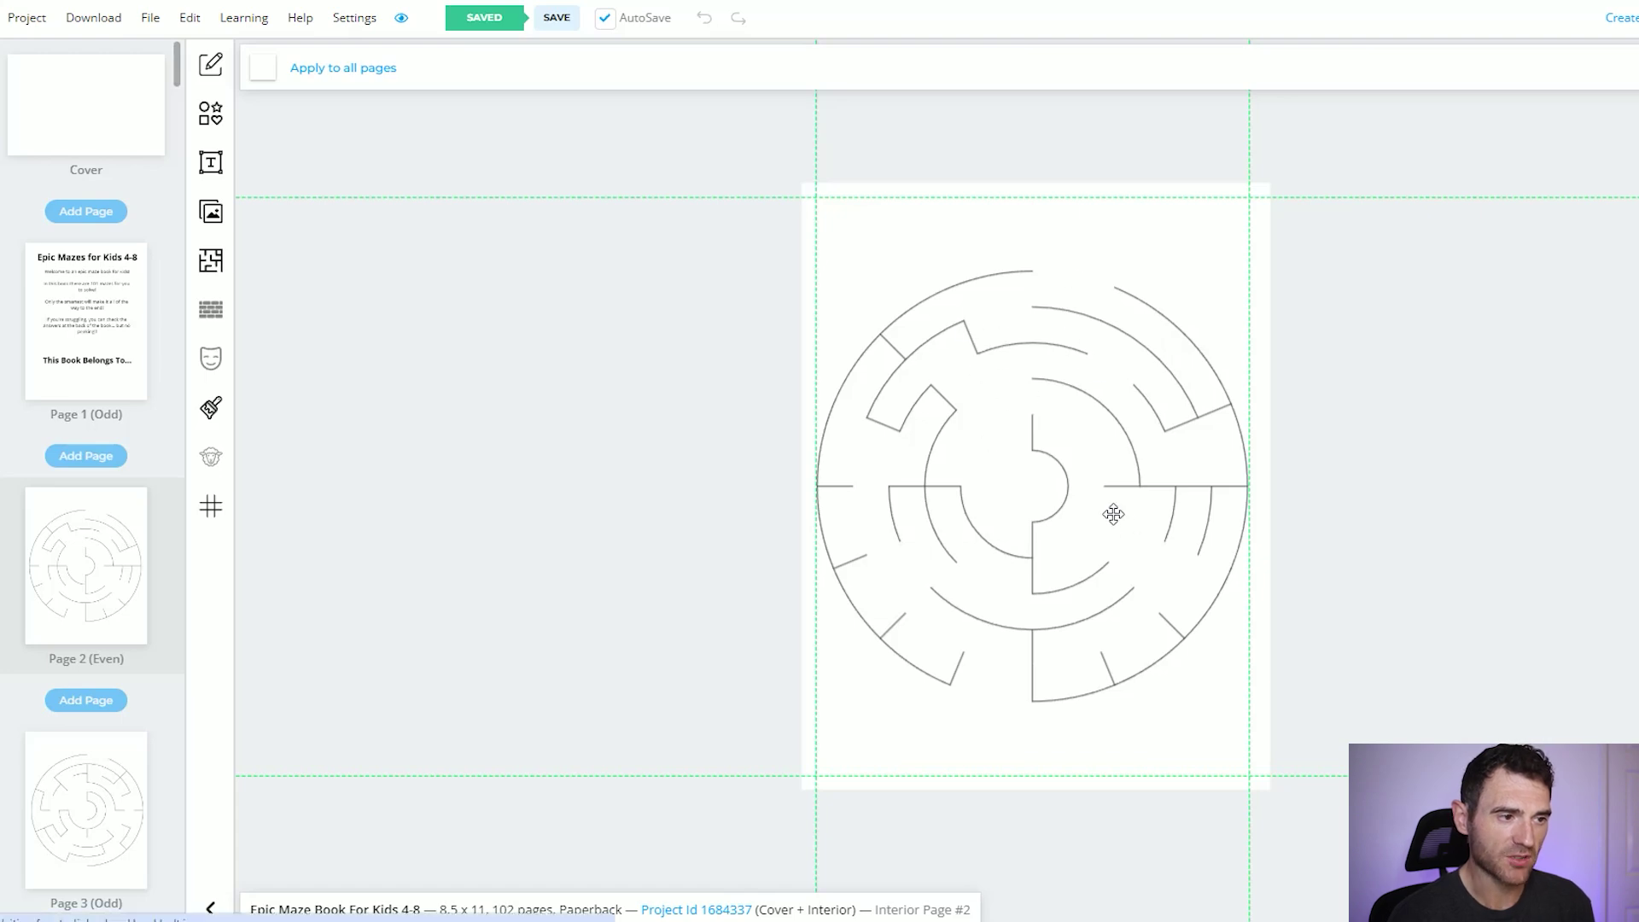
Review the generated maze on page 3 and the maze solutions on pages 52 and 53.
click(94, 785)
scroll(114, 717, down, 20)
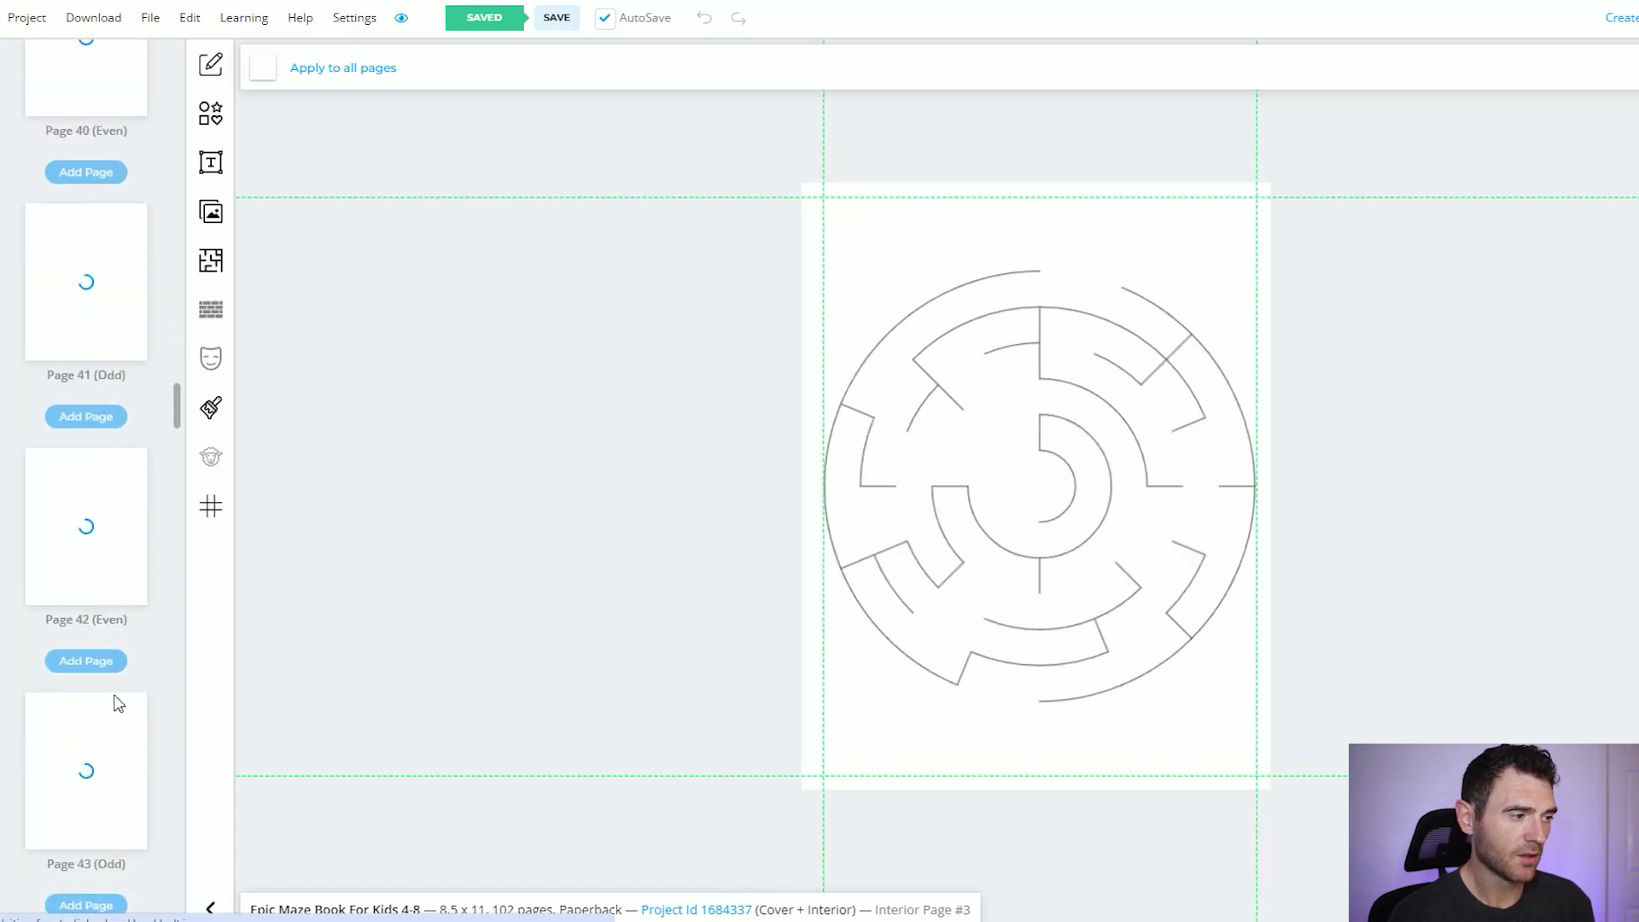
scroll(118, 703, down, 18)
click(81, 407)
scroll(84, 350, up, 2)
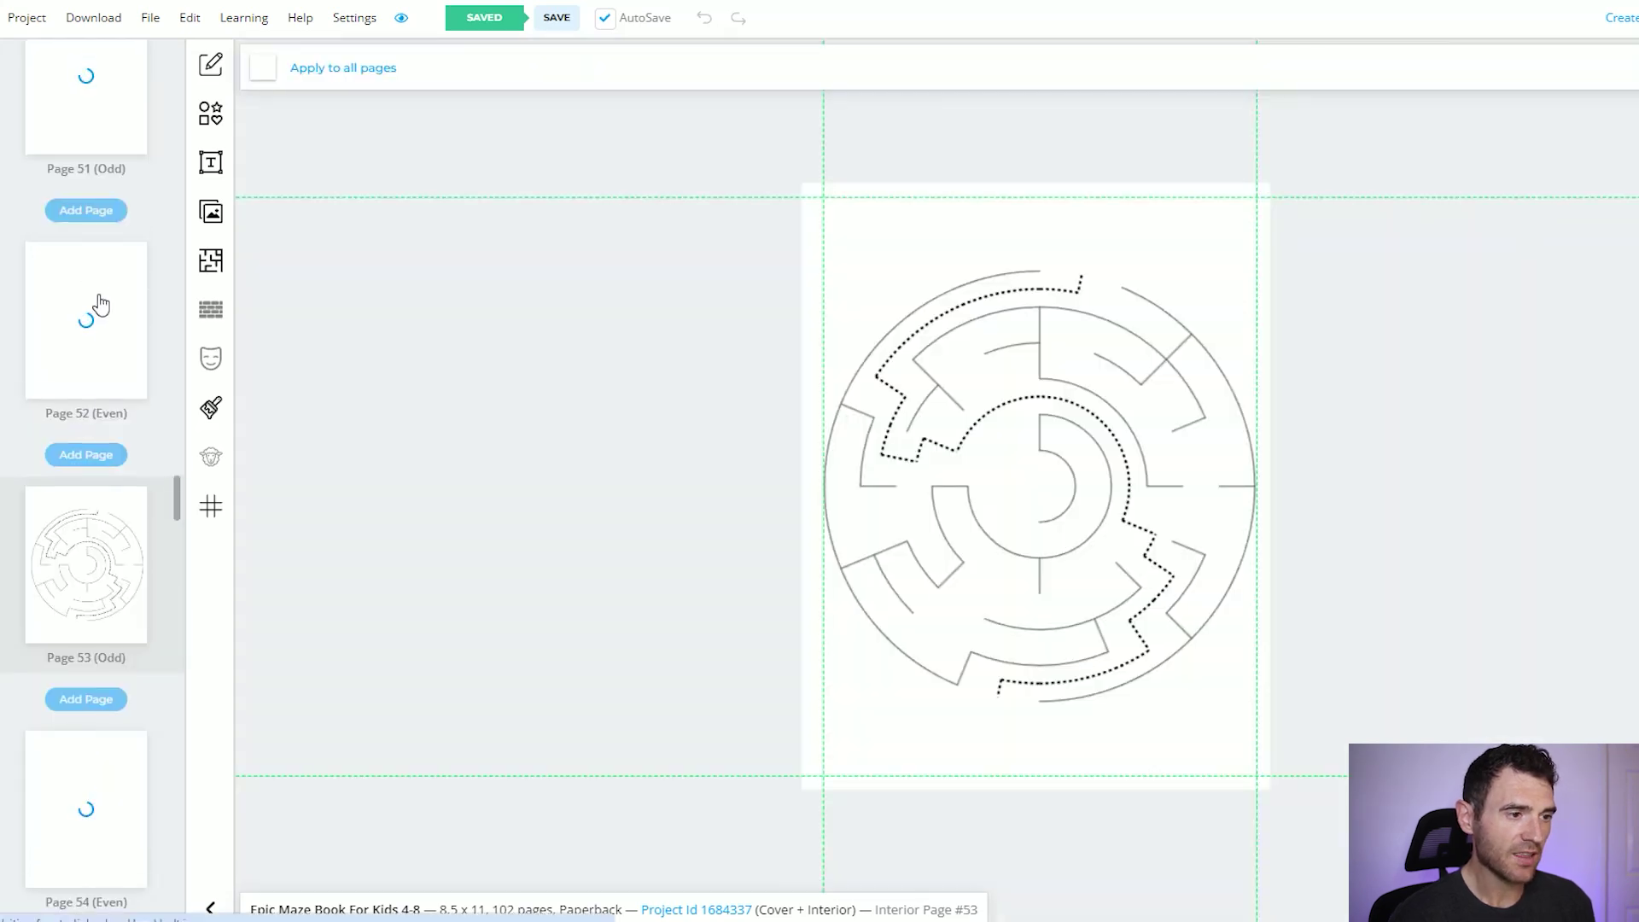
click(100, 305)
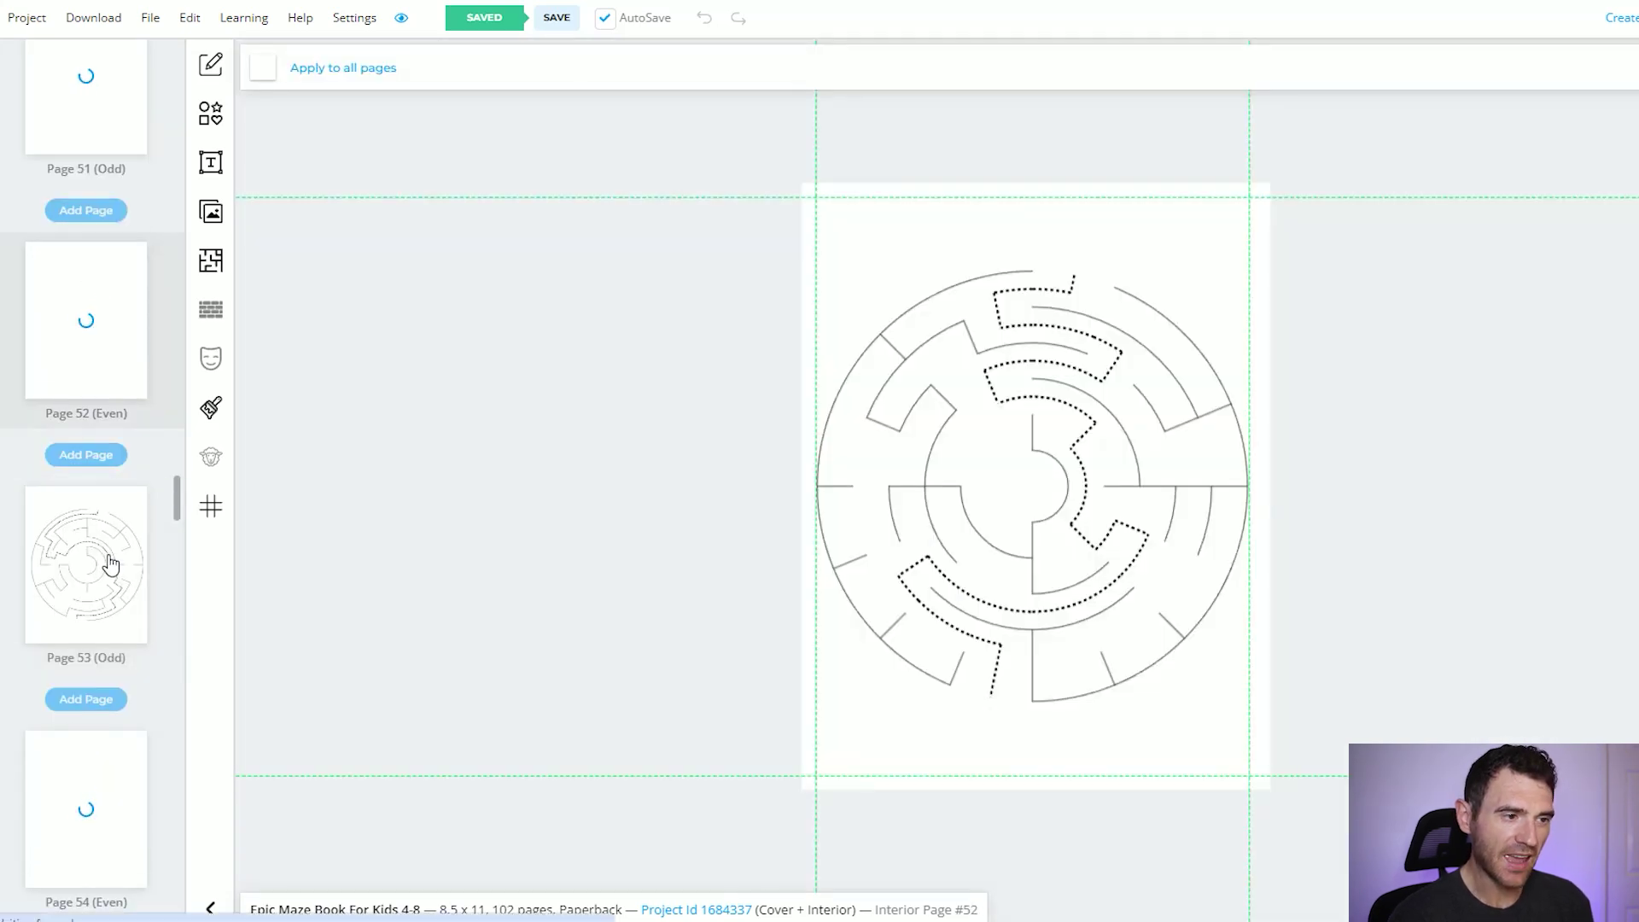
click(110, 564)
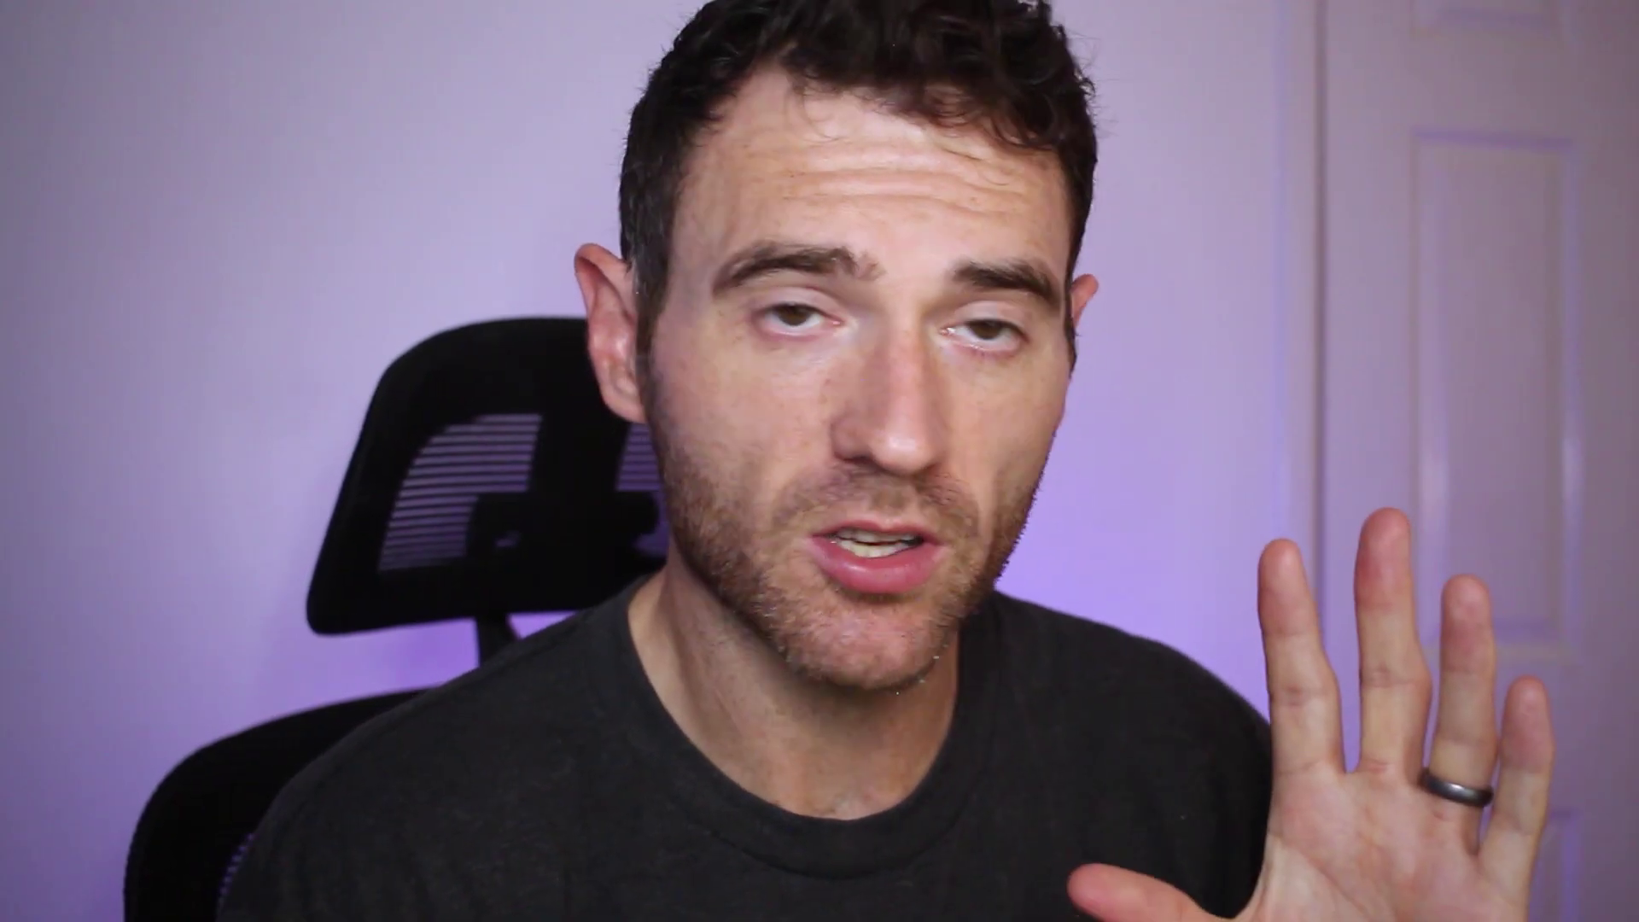
Hide the cover template guide on the cover page.
click(259, 78)
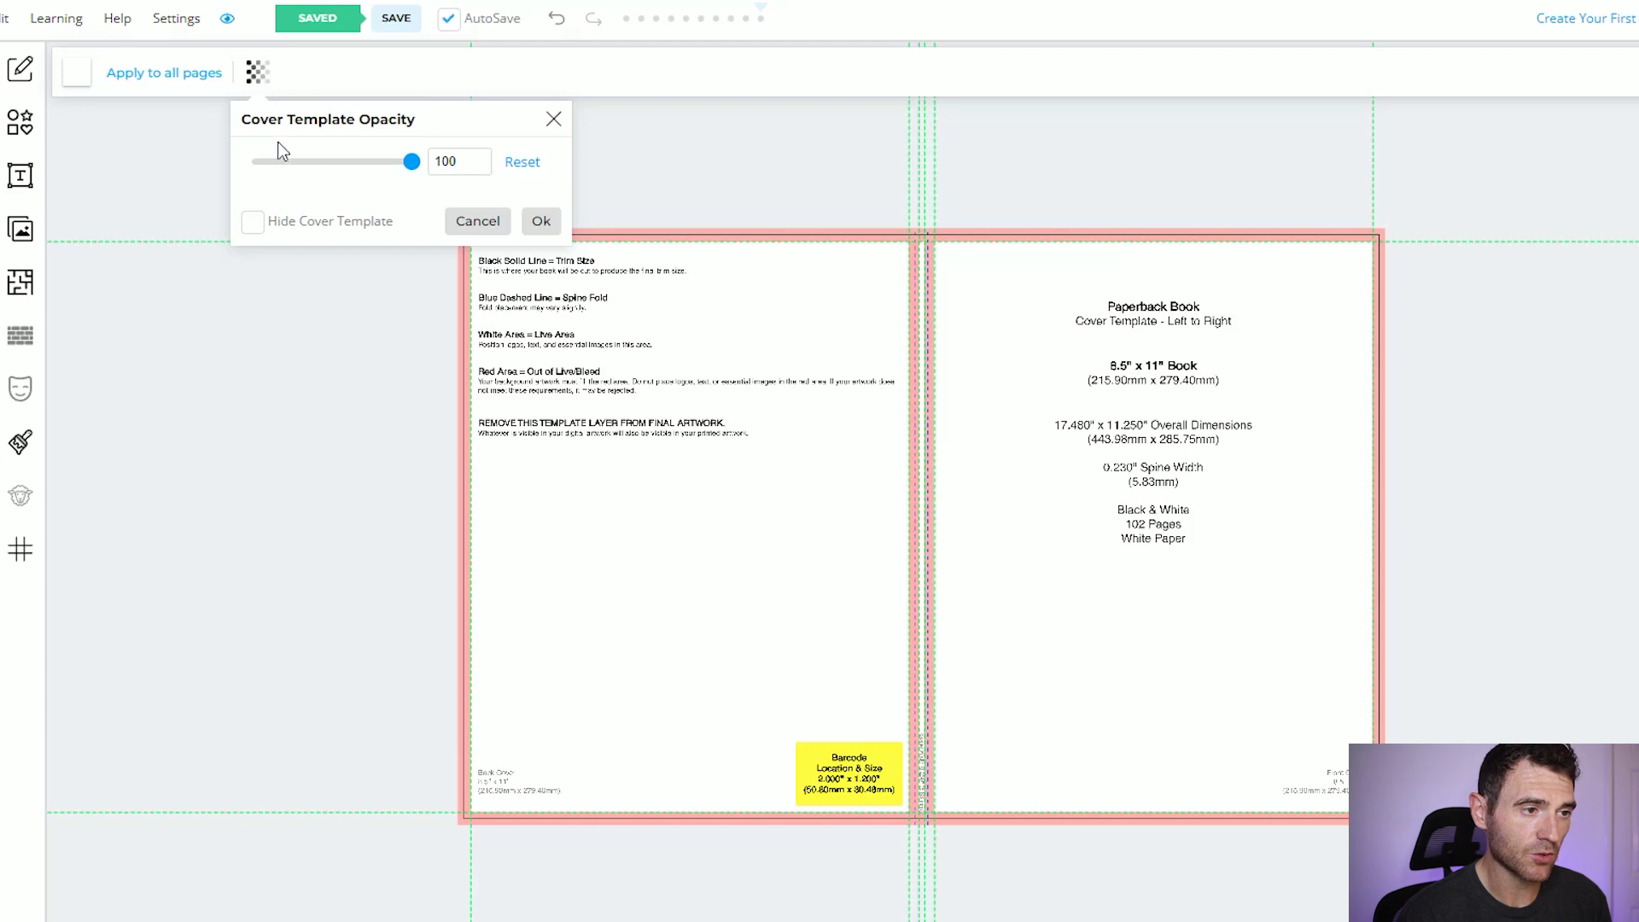
click(340, 231)
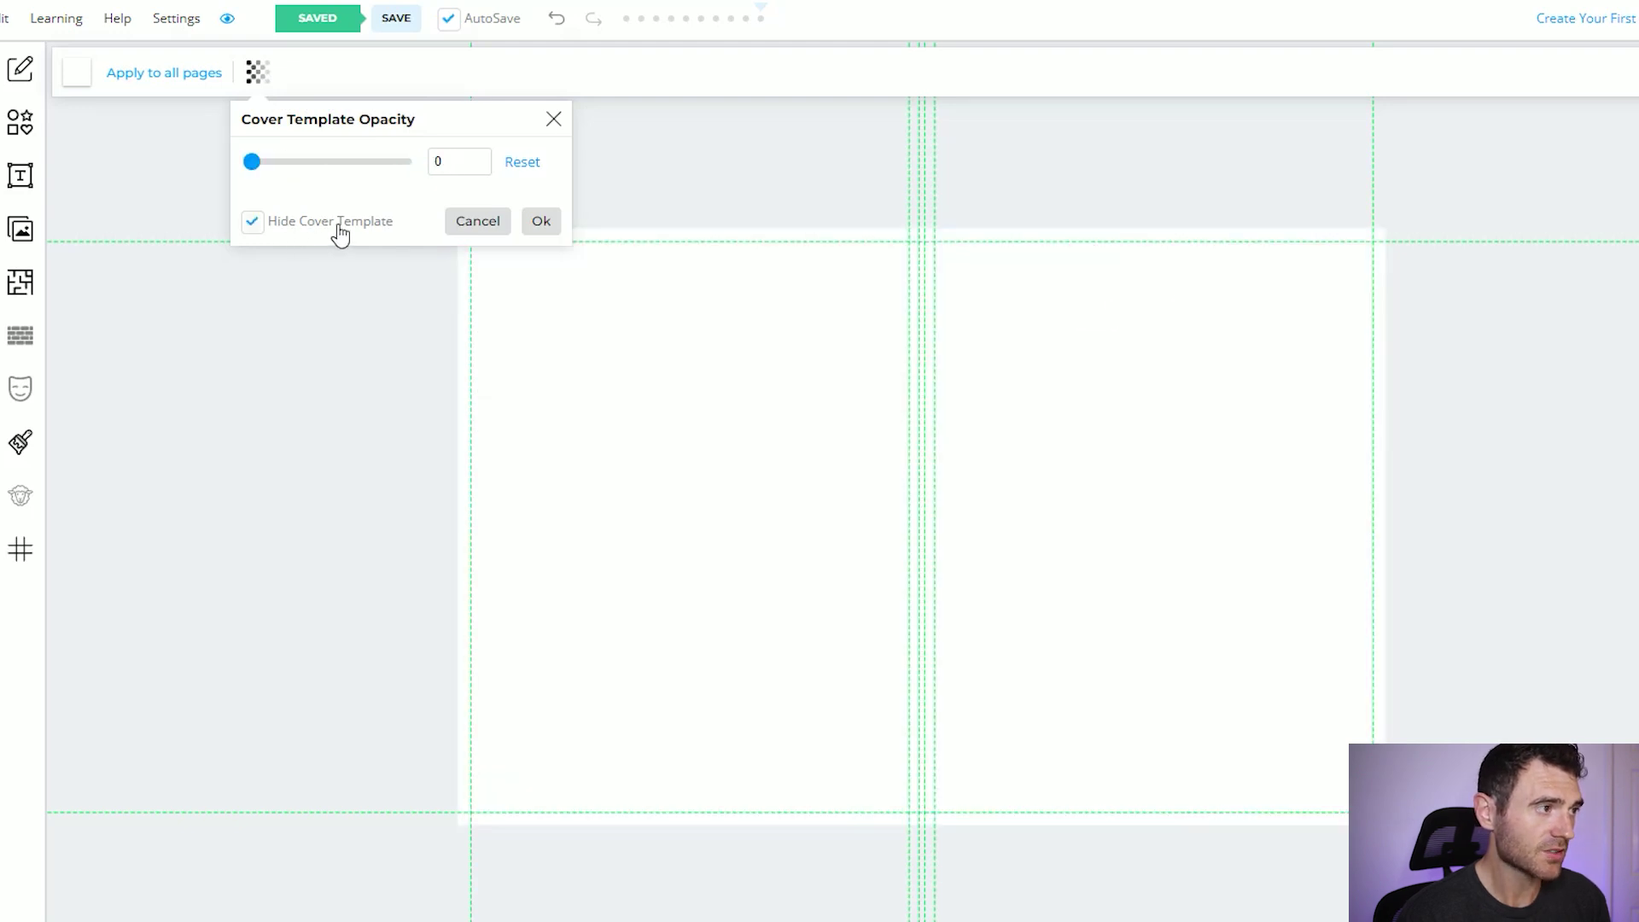
click(543, 224)
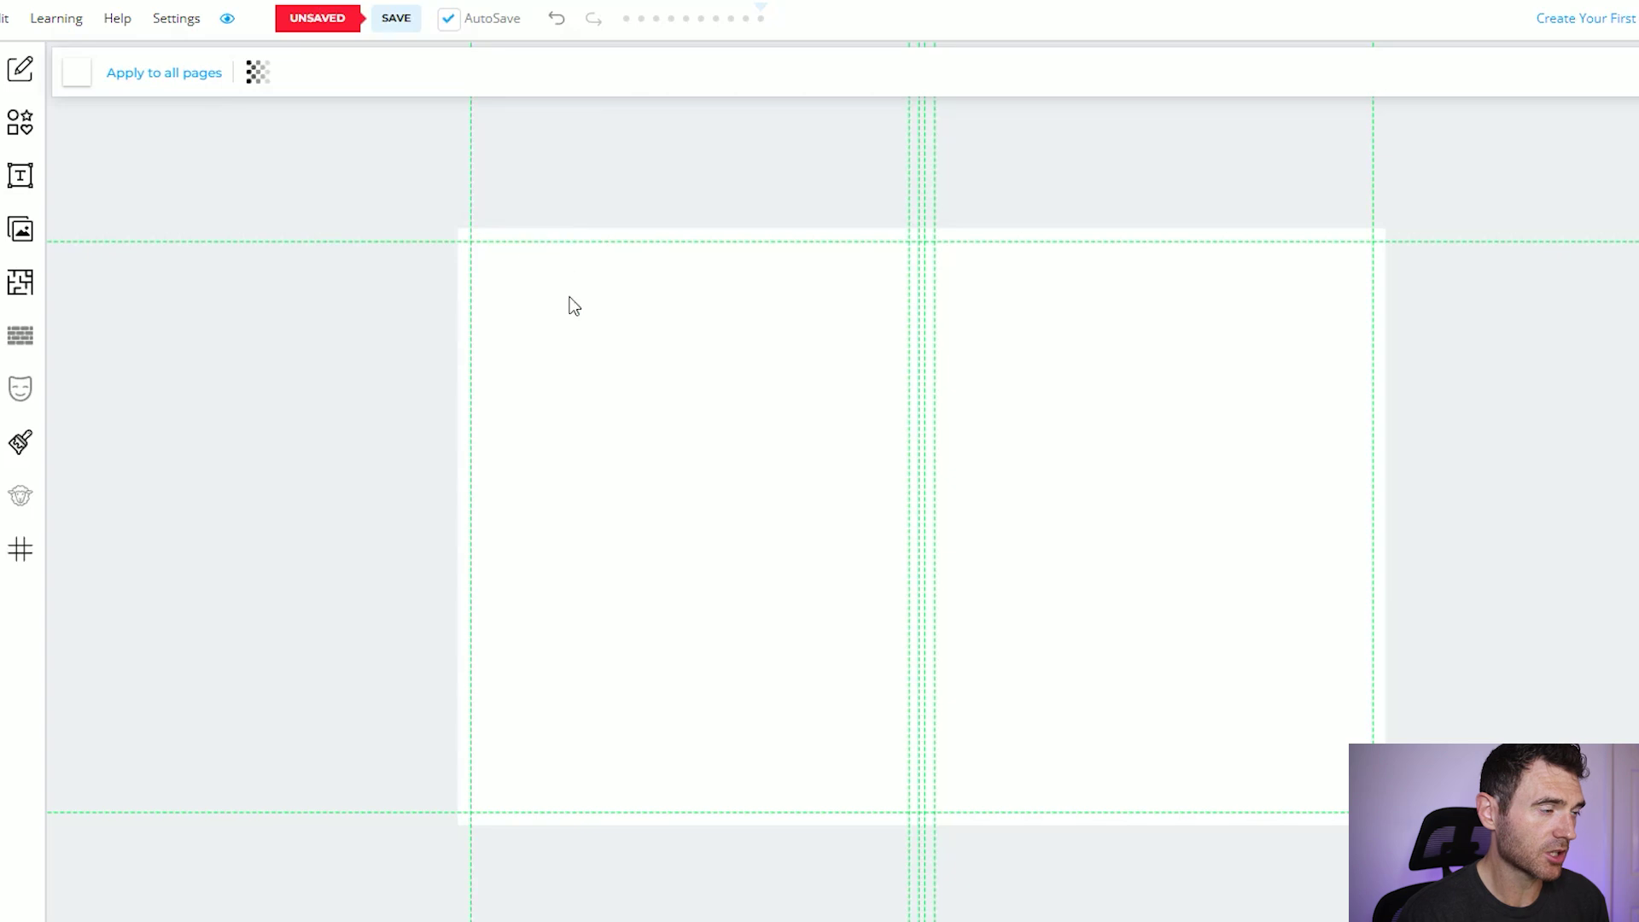
Set the cover's paper color to light turquoise #9DEEE5.
click(76, 73)
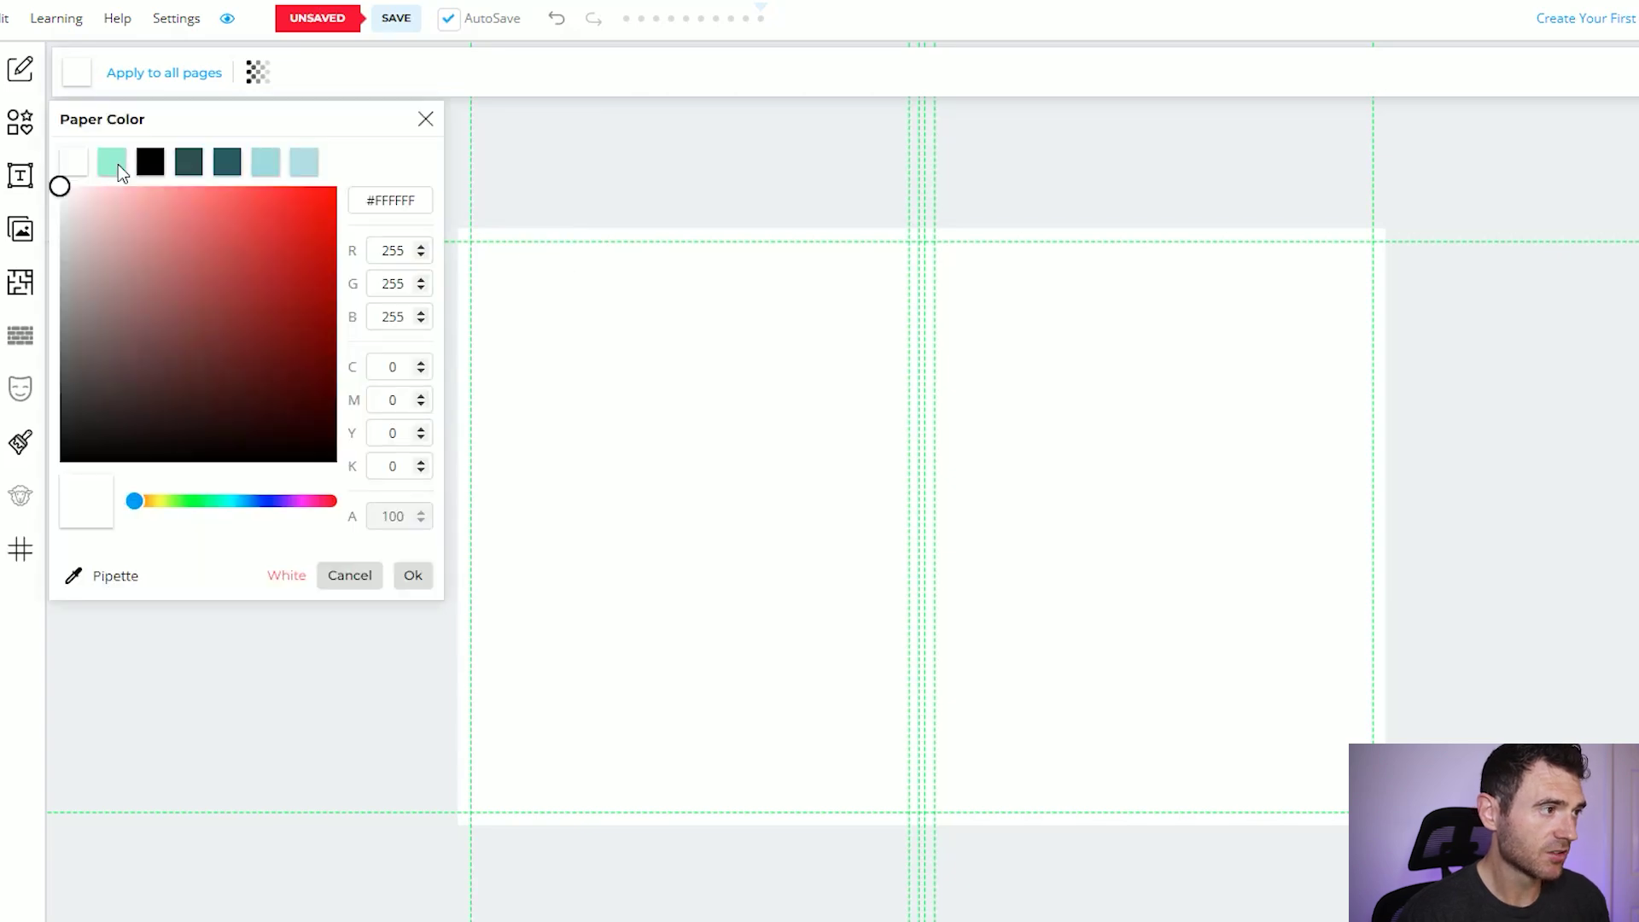
click(112, 162)
click(70, 73)
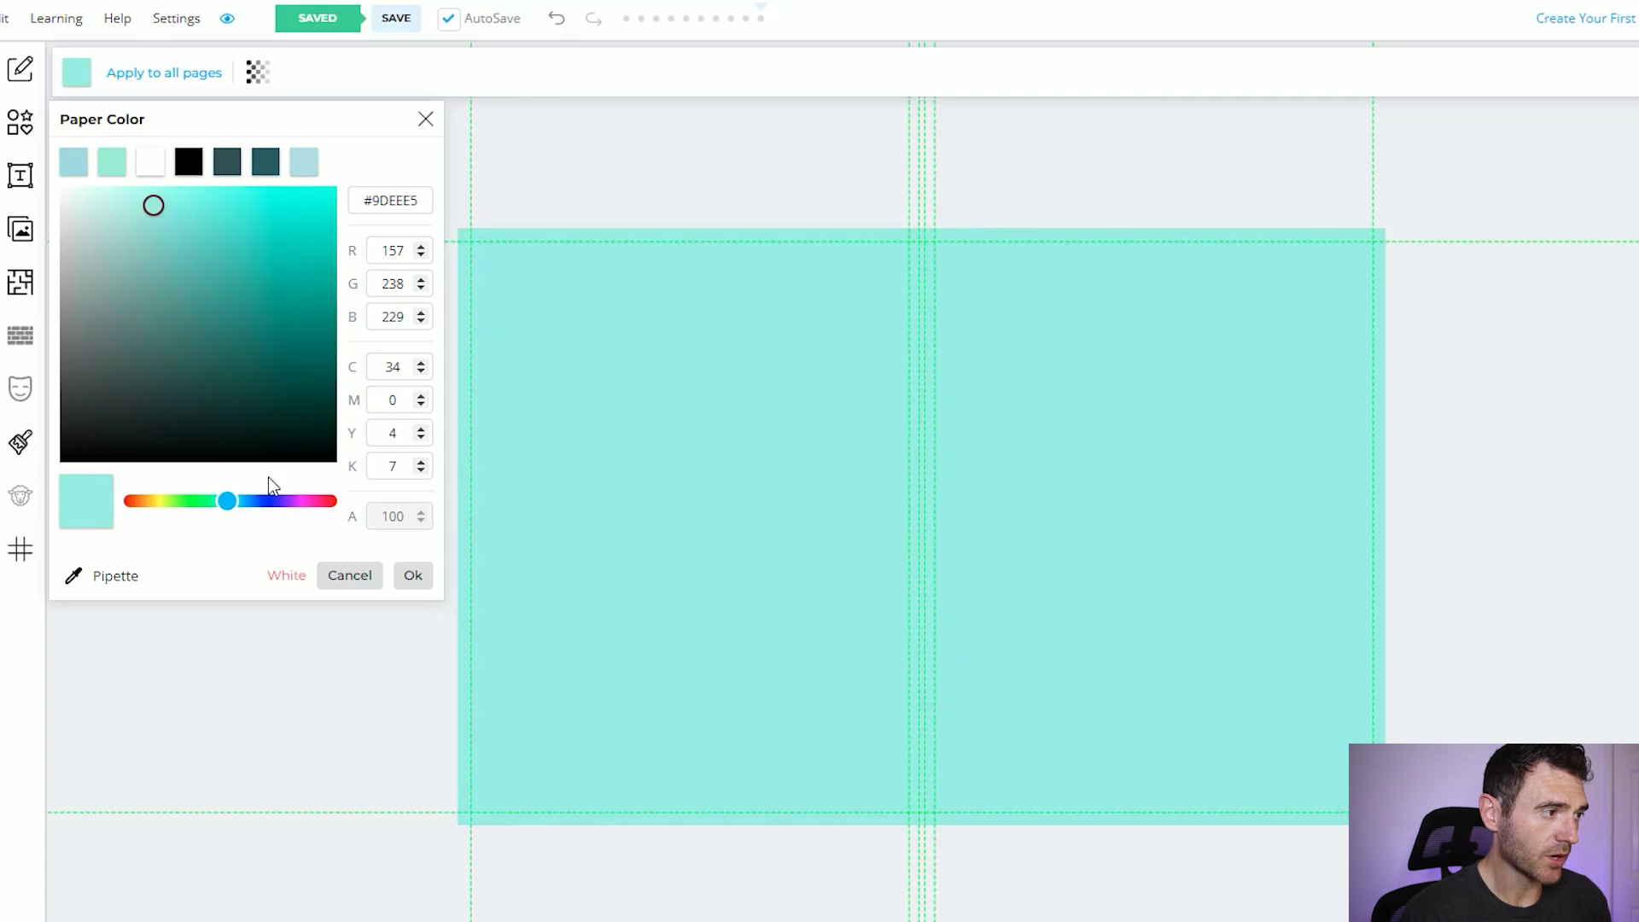
click(397, 573)
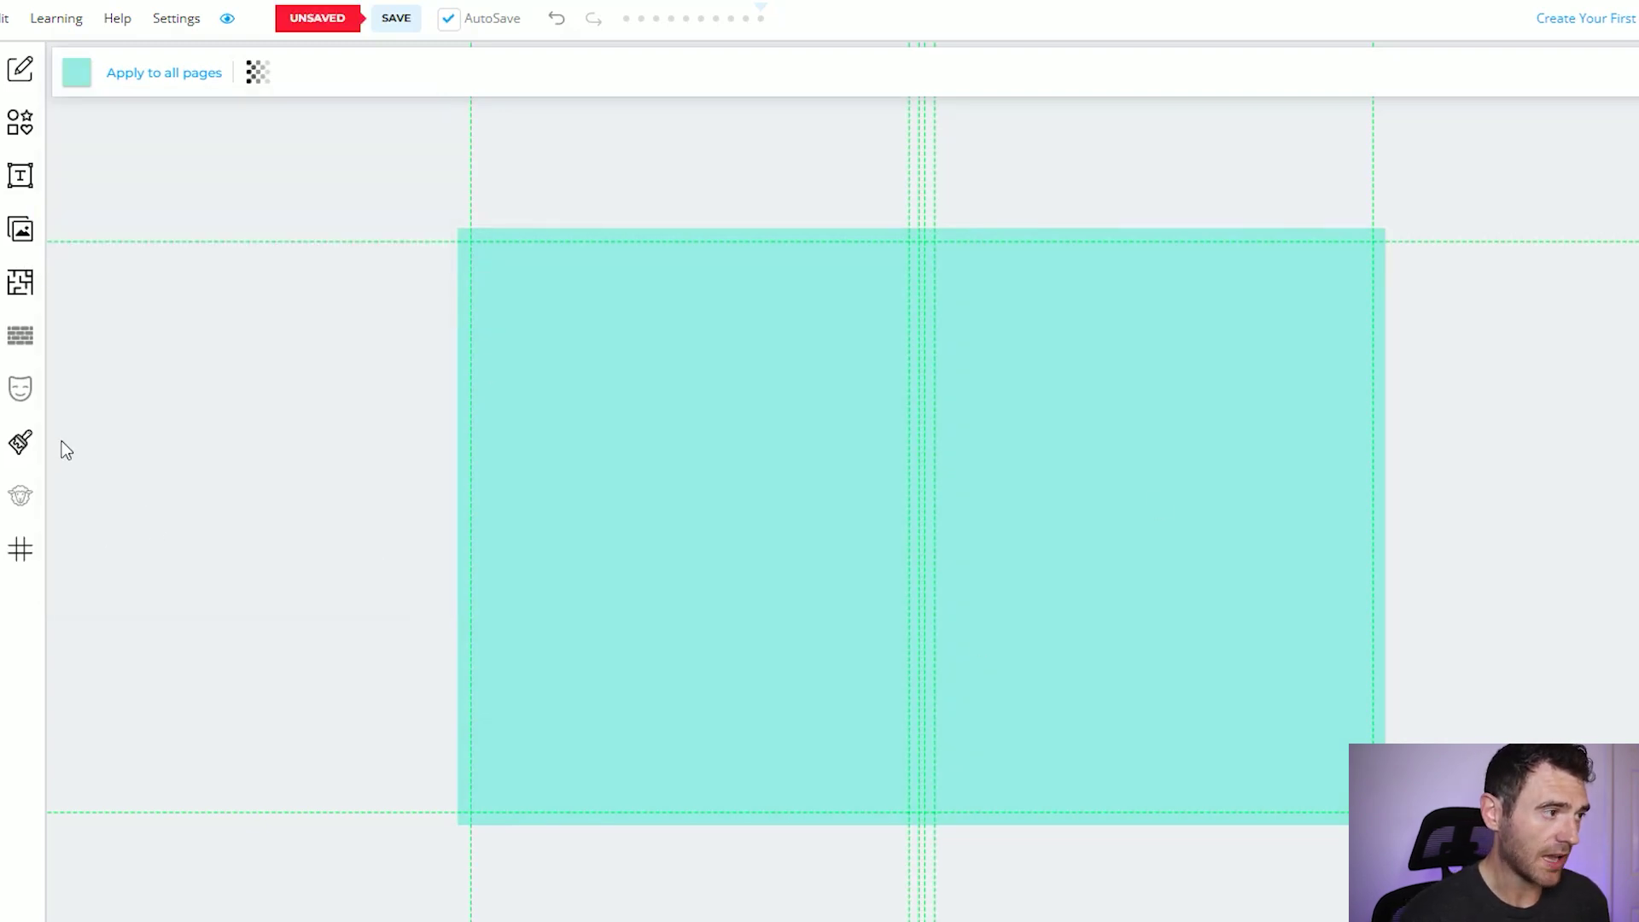
Add a circular maze with 6 cells, a 6 px line width and no solution to the cover.
click(164, 73)
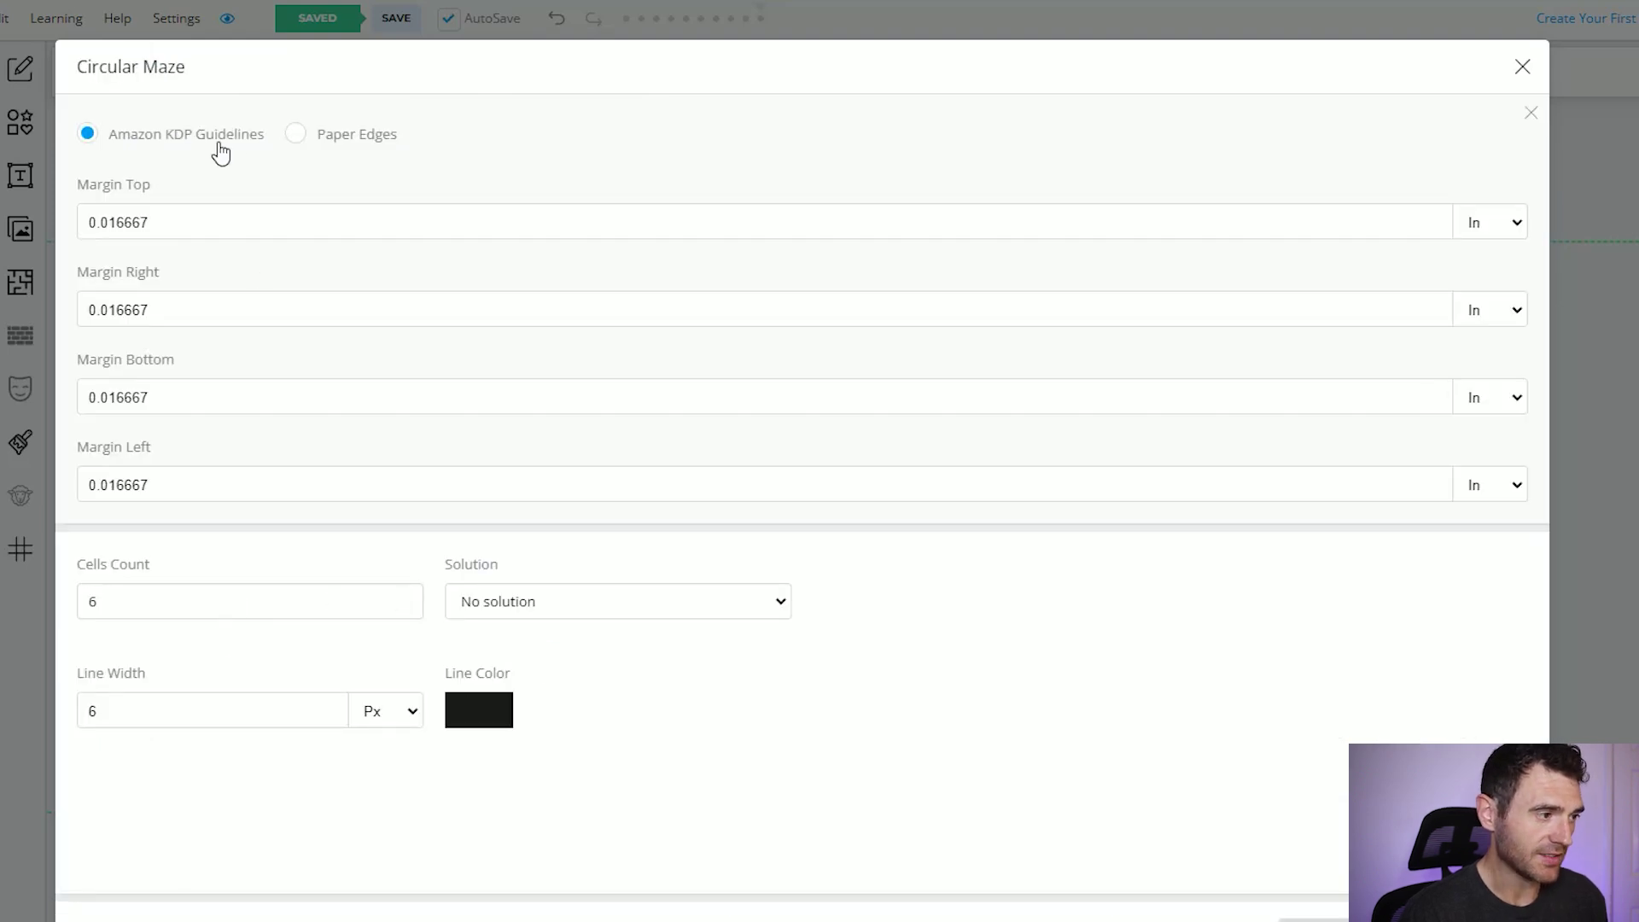
click(588, 613)
click(592, 608)
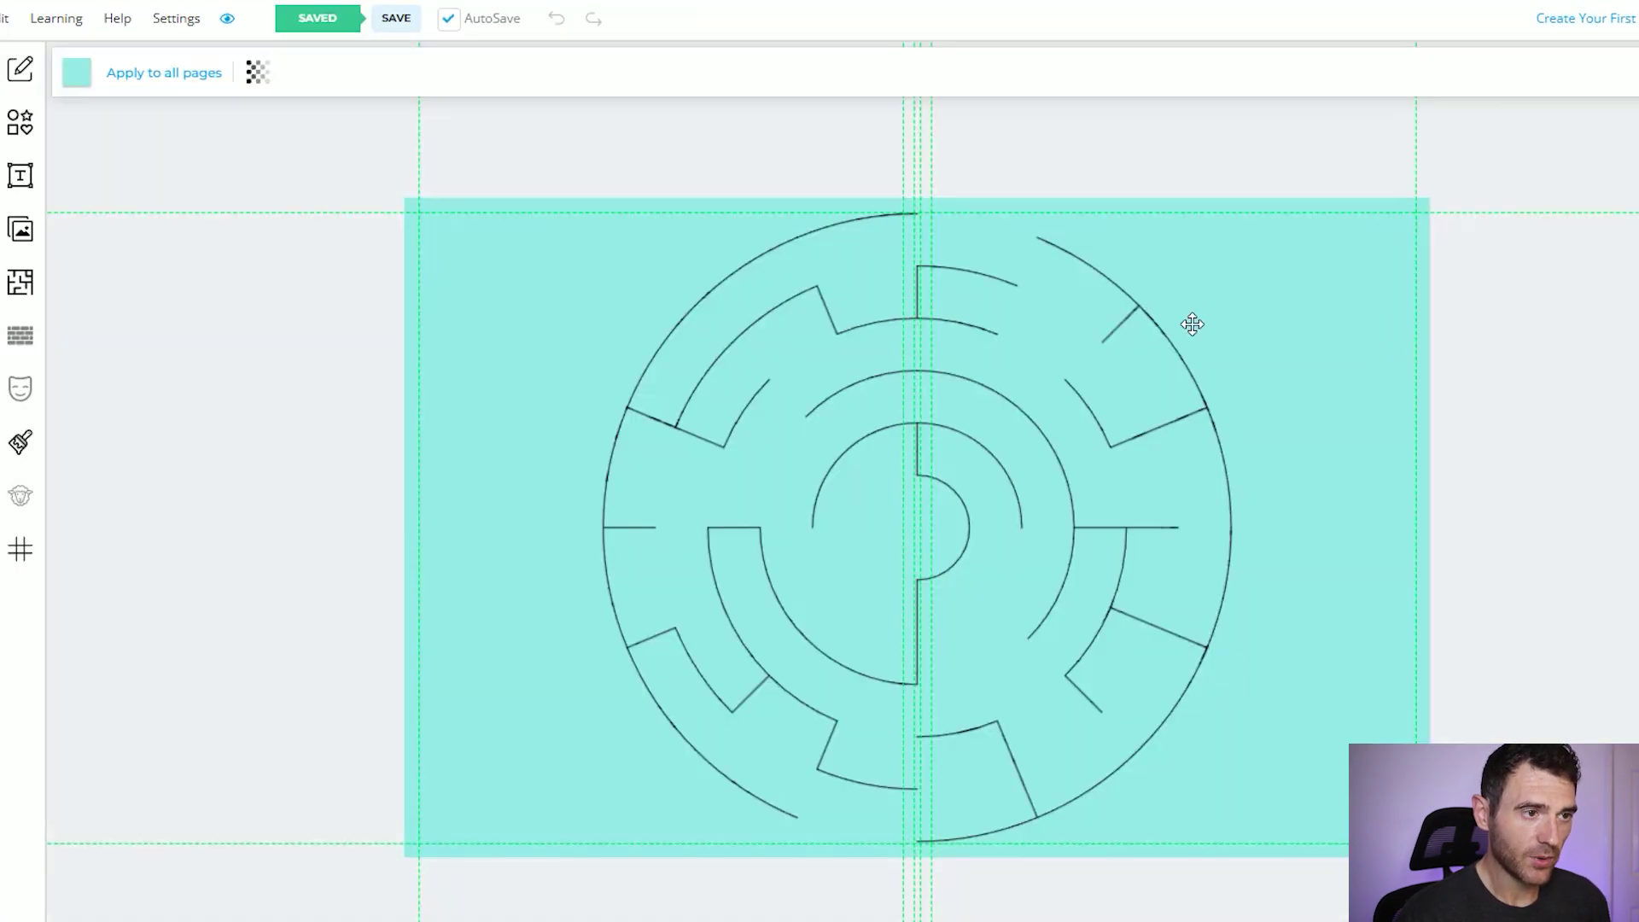
Shrink the cover maze to about half its size and move it onto the middle of the front cover.
click(1192, 324)
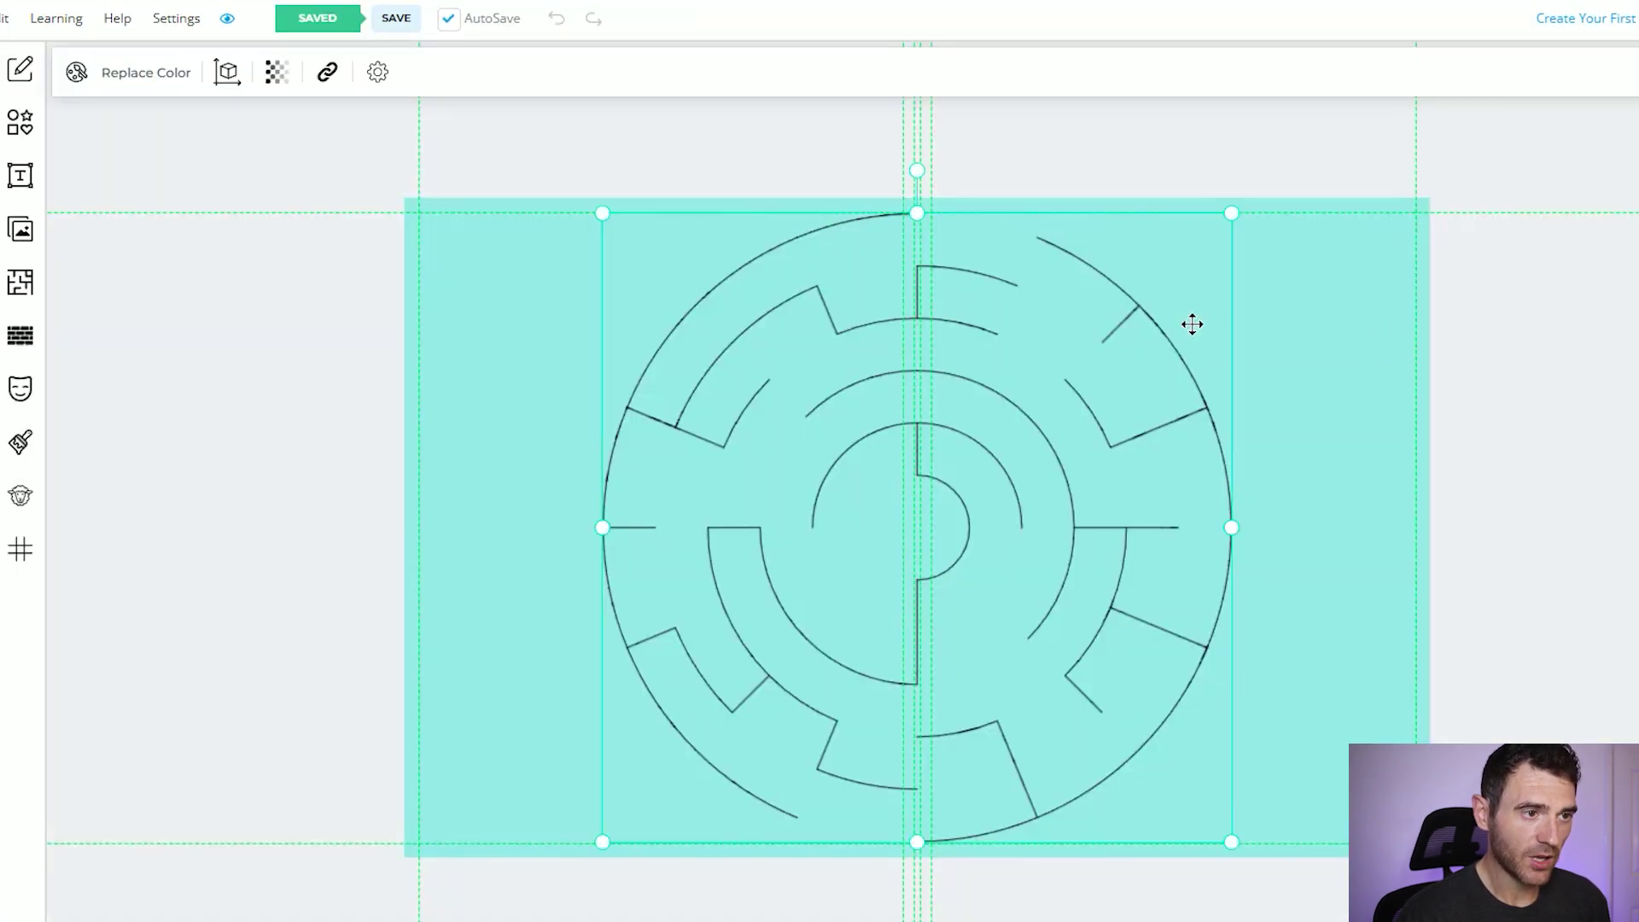
drag(1231, 213, 905, 538)
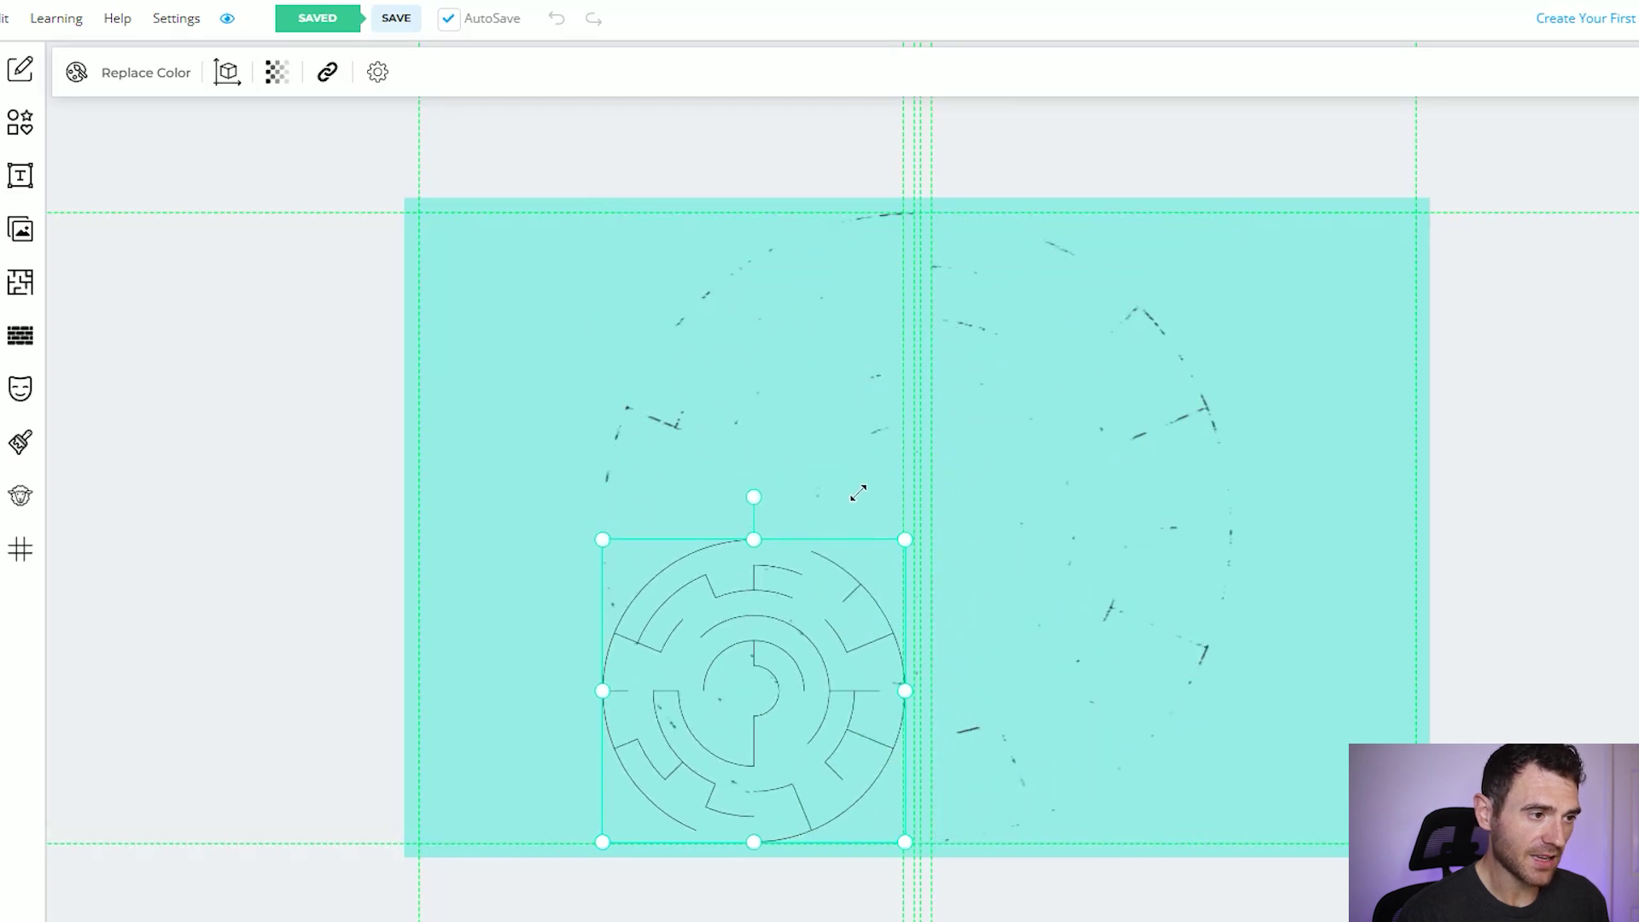
mouse_move(819, 589)
mouse_down()
mouse_move(1281, 516)
mouse_move(1218, 508)
mouse_up()
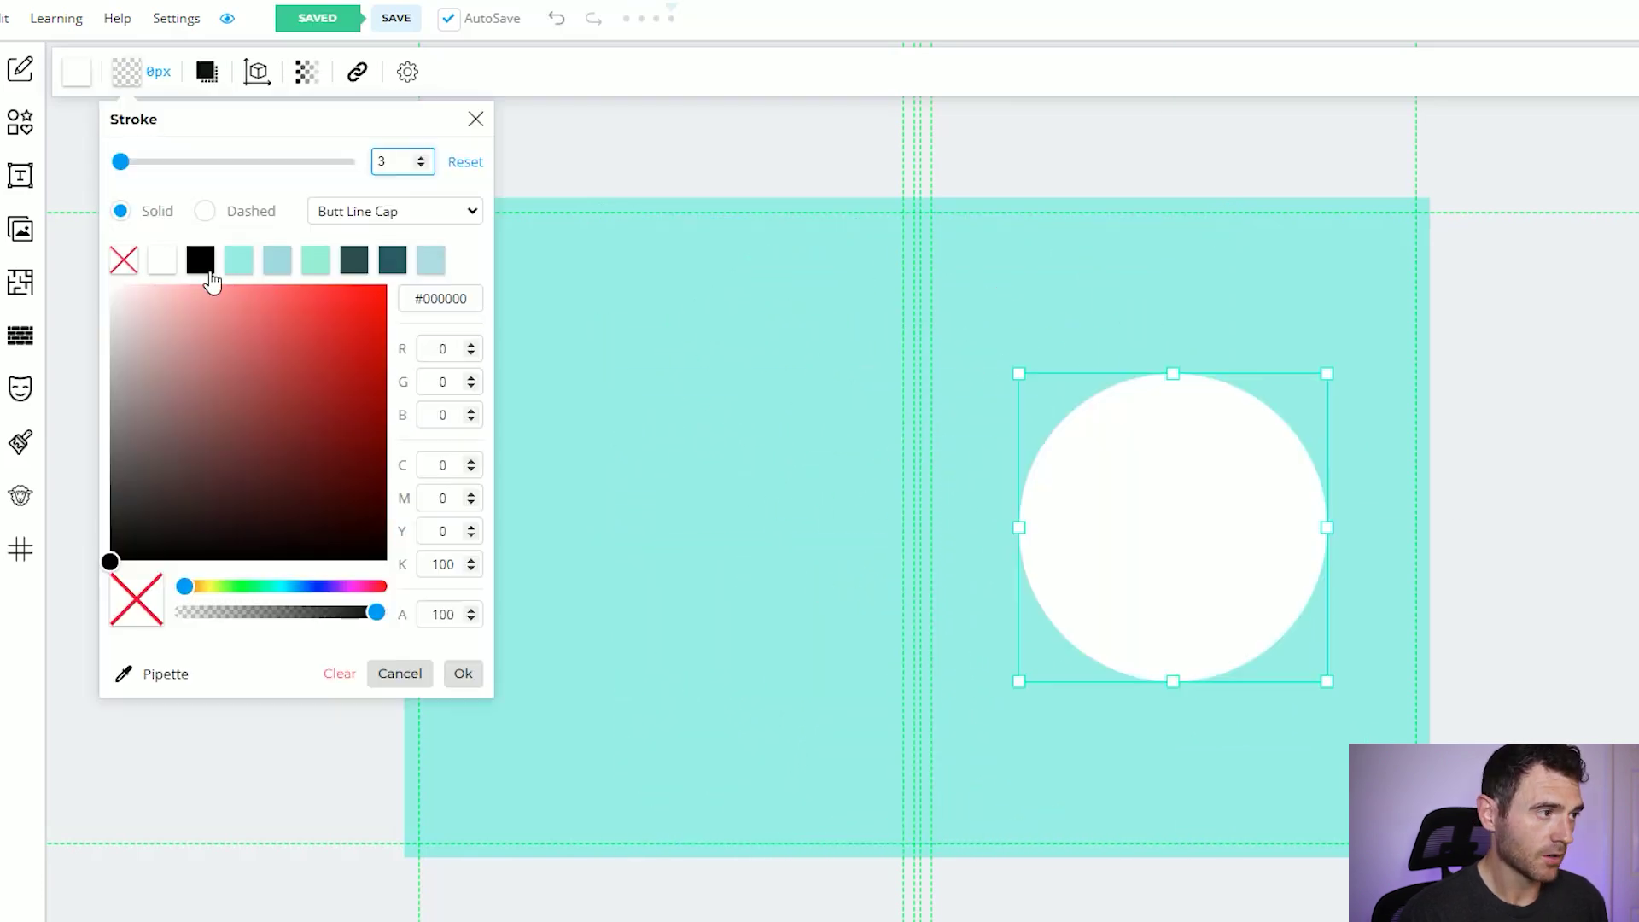
Outline the white circle with a 3 px black stroke and use it as the maze's backdrop, slightly lower on the front cover.
click(201, 259)
click(464, 675)
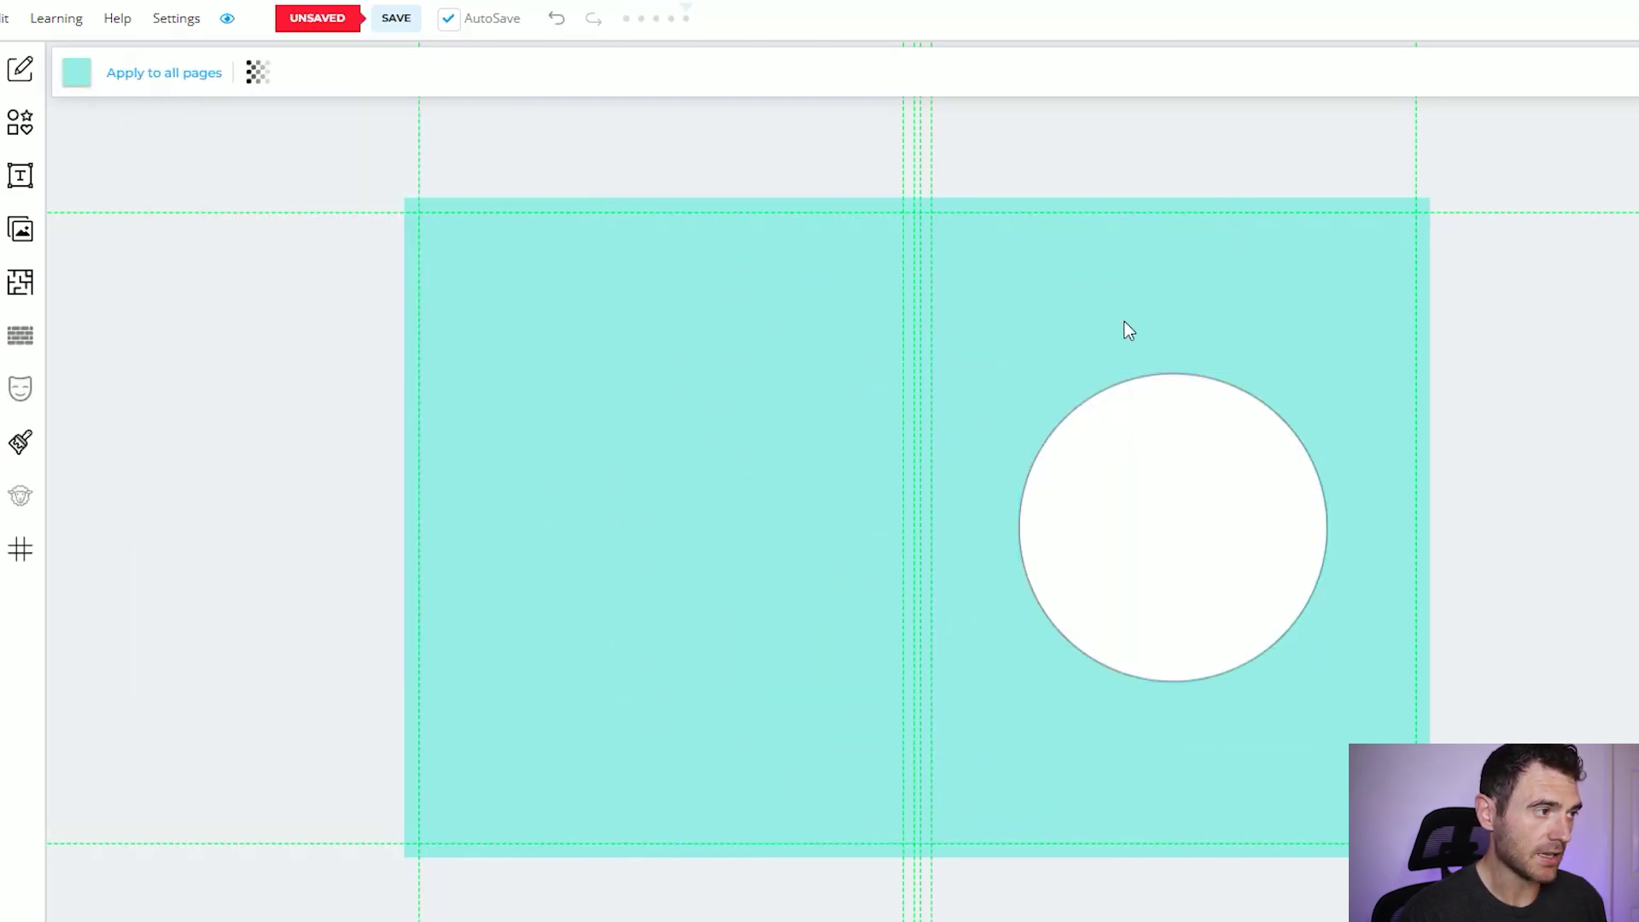
click(1185, 476)
click(1347, 473)
drag(1156, 541, 1159, 589)
click(1080, 318)
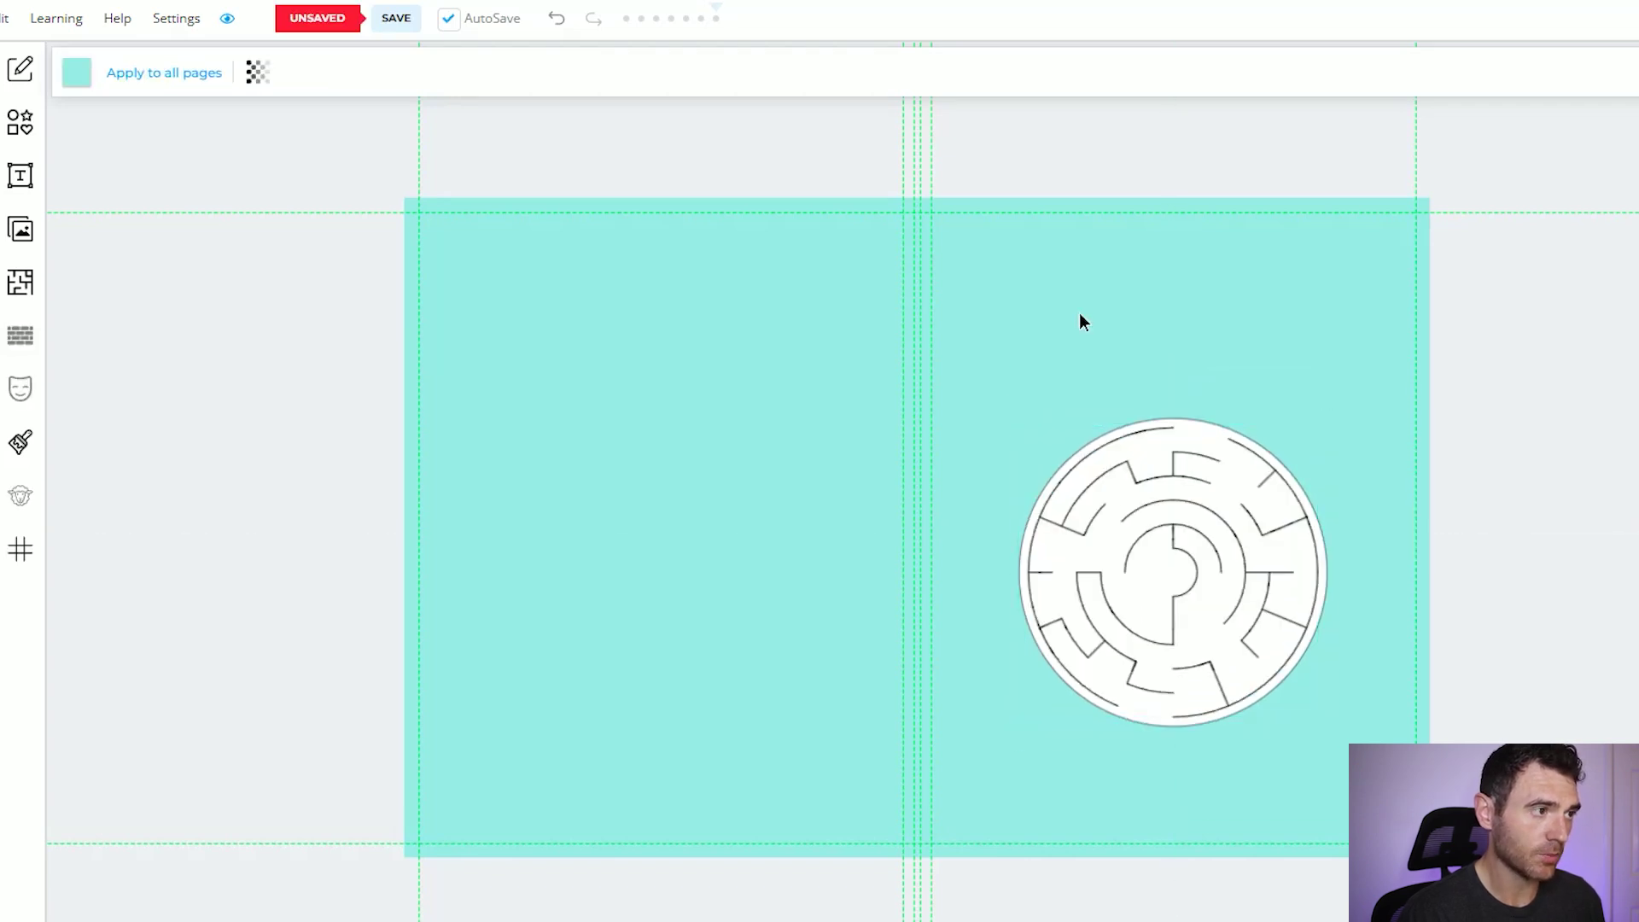
Add the heading "Epic Mazes for Kids" above the maze on the front cover.
click(19, 177)
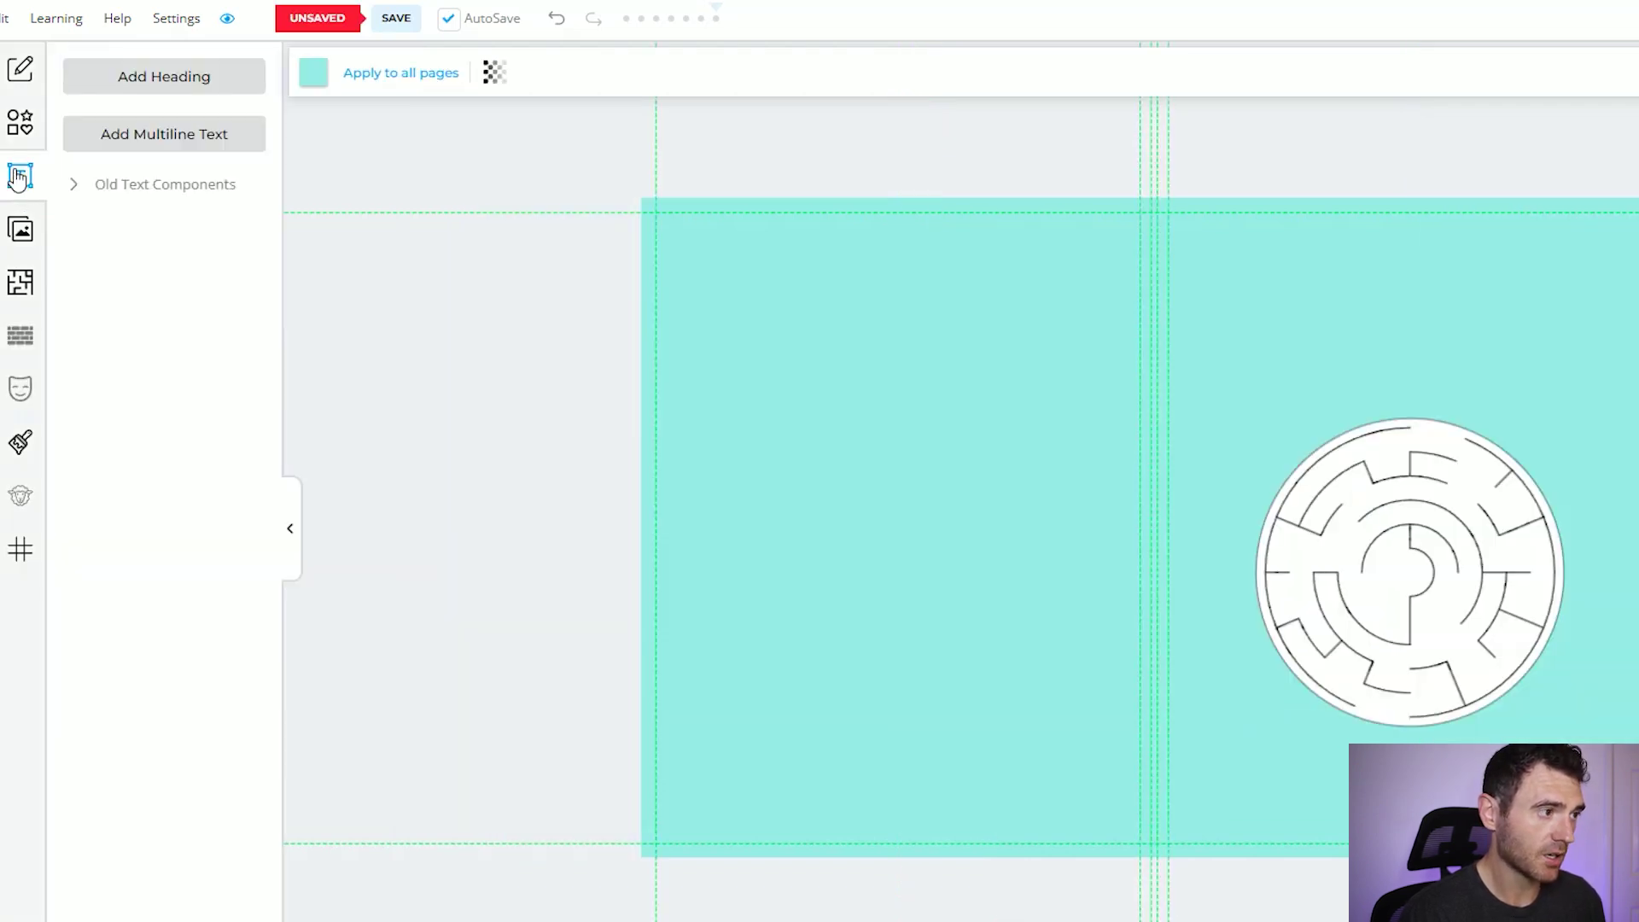
click(210, 90)
drag(1207, 543, 1460, 282)
double_click(1460, 282)
text(Epic Mazes for Kidw)
key(BackSpace)
text(s)
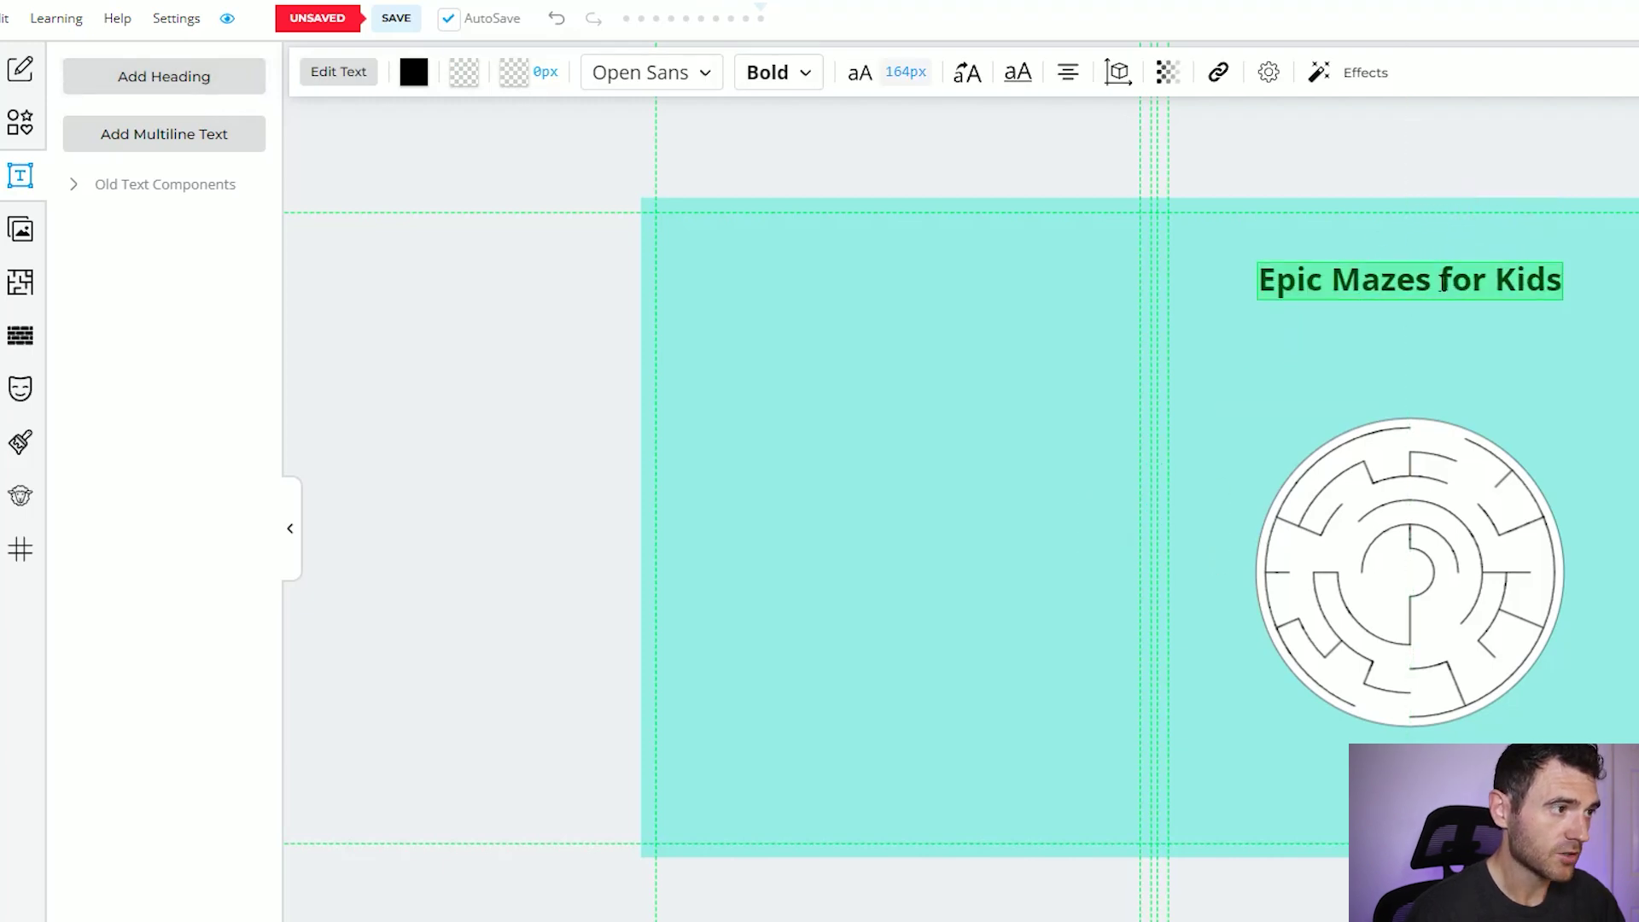
Style the cover heading with white text, a black background and a 3 px black stroke.
click(413, 72)
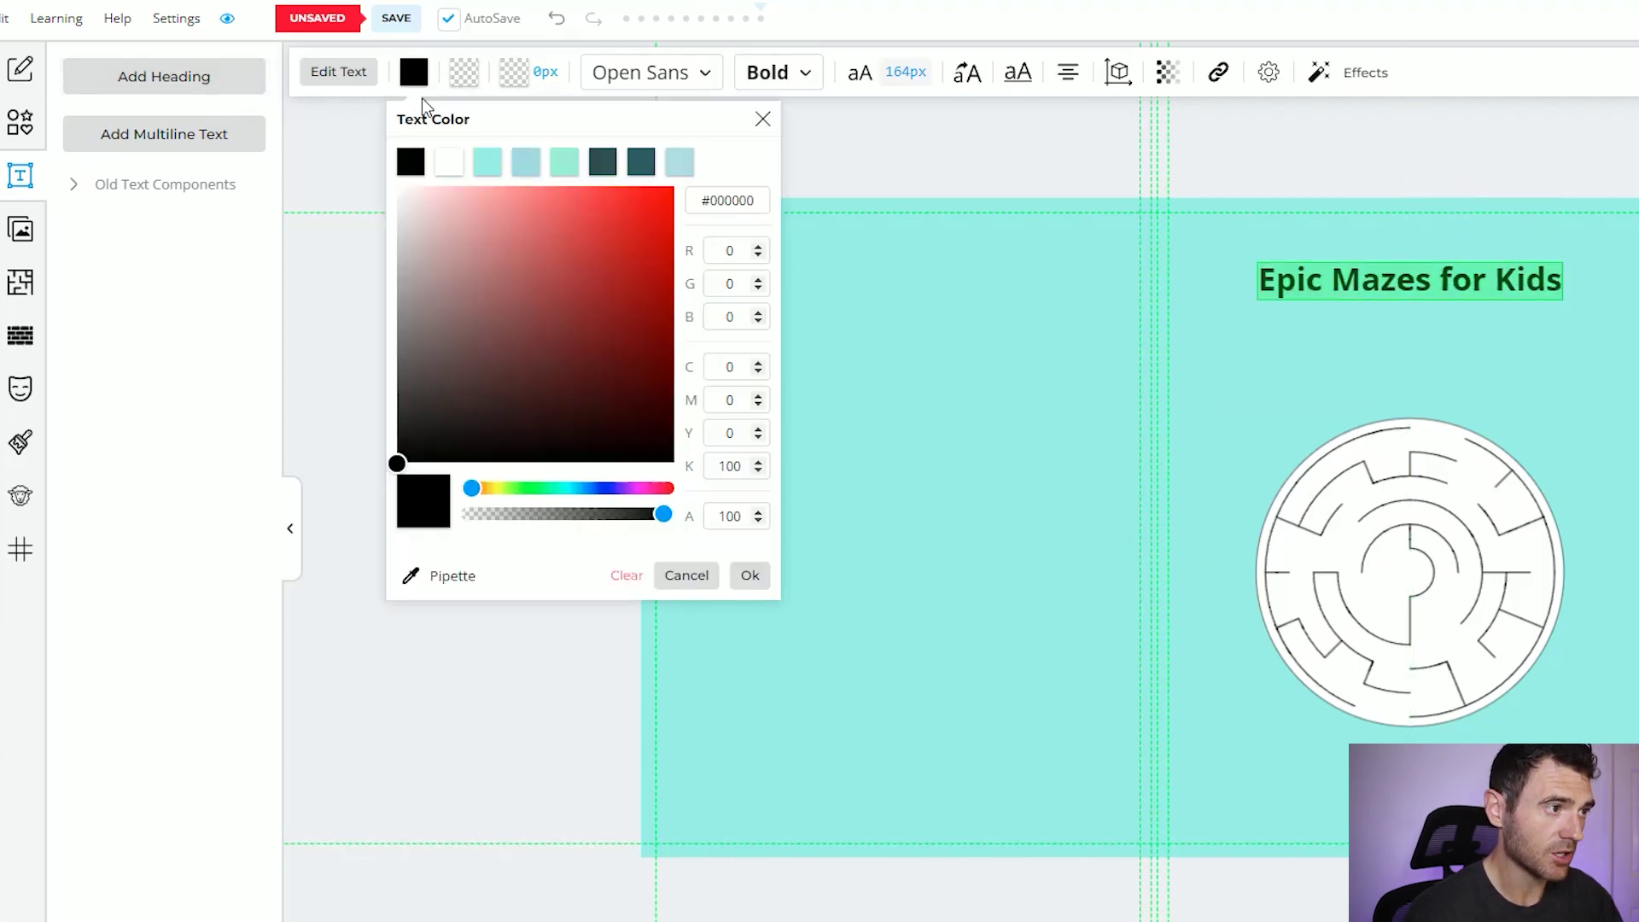
click(448, 161)
click(465, 72)
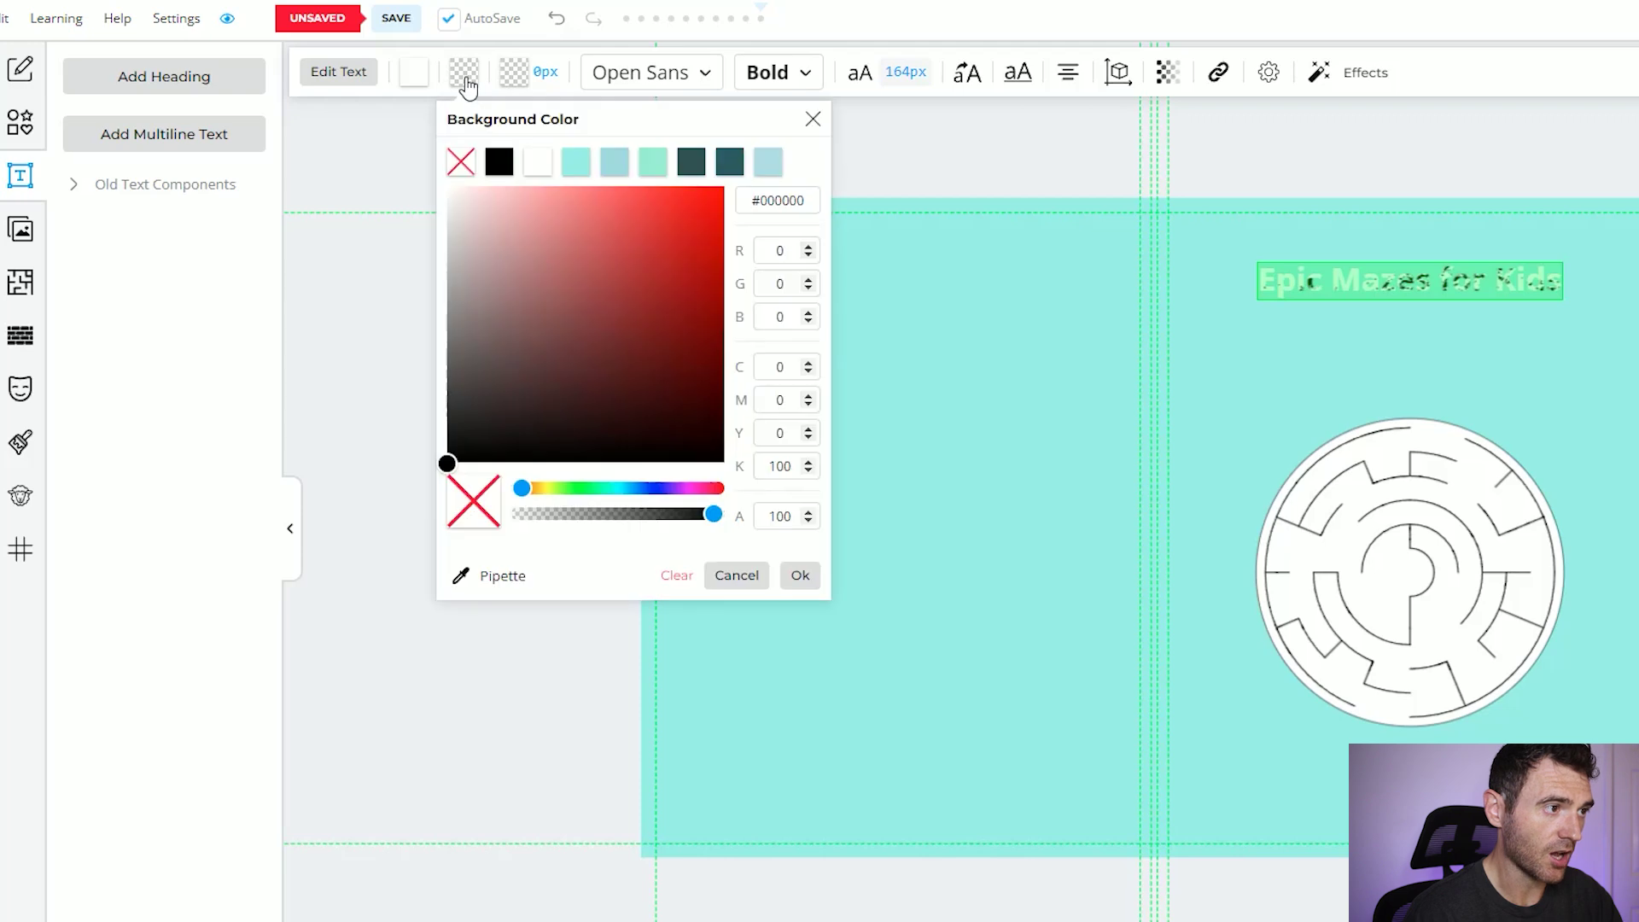
click(499, 161)
click(512, 73)
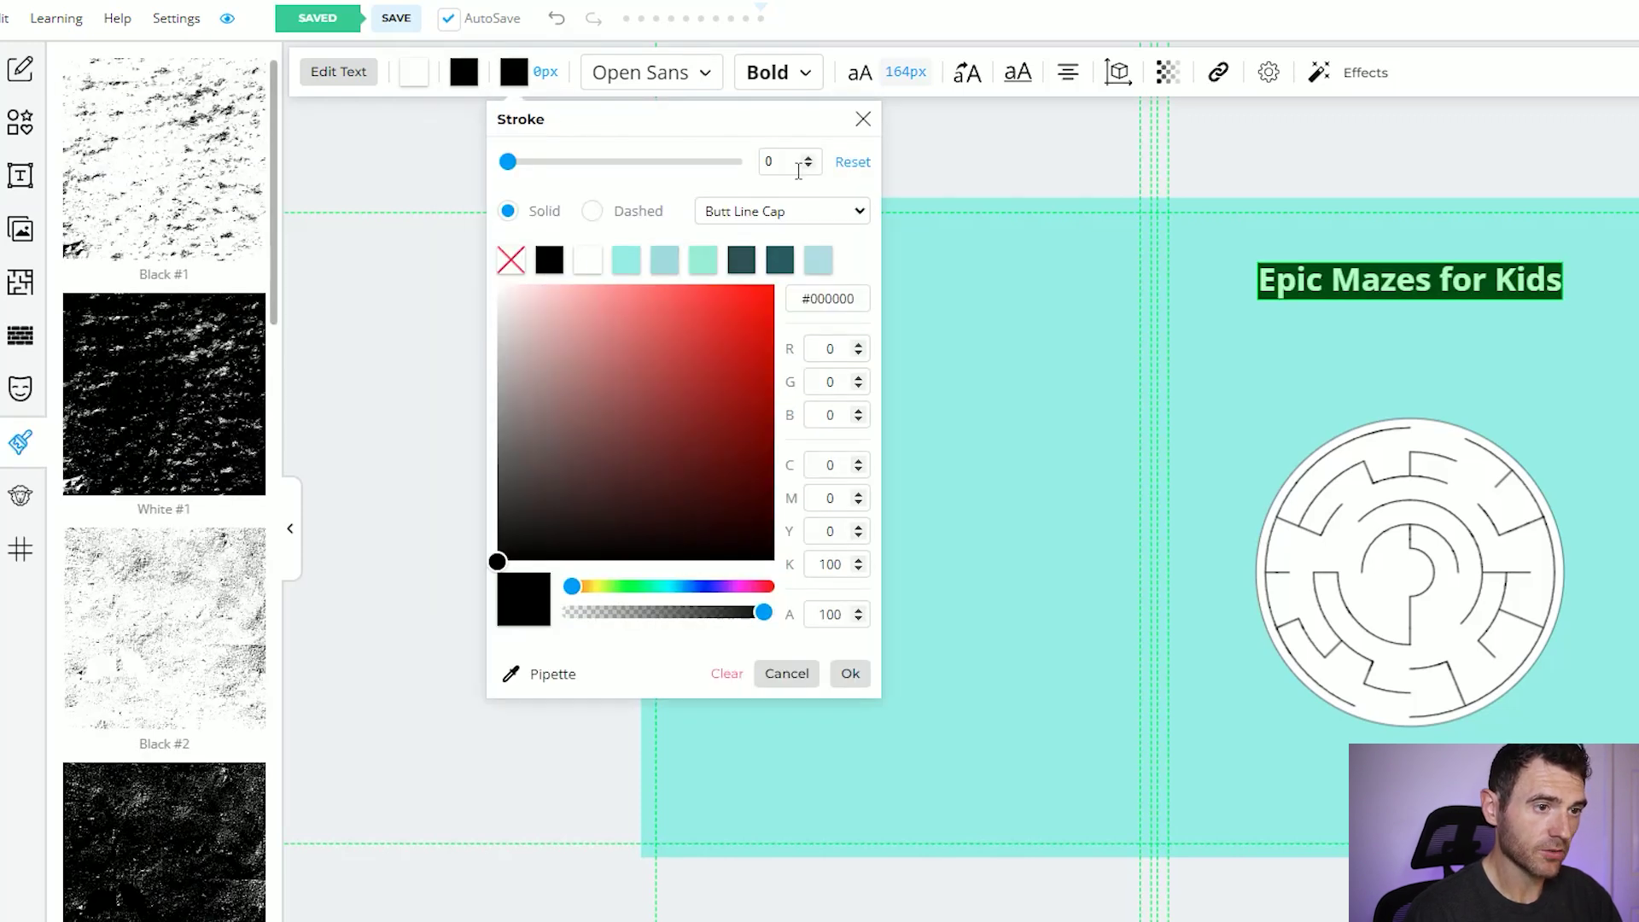
click(848, 674)
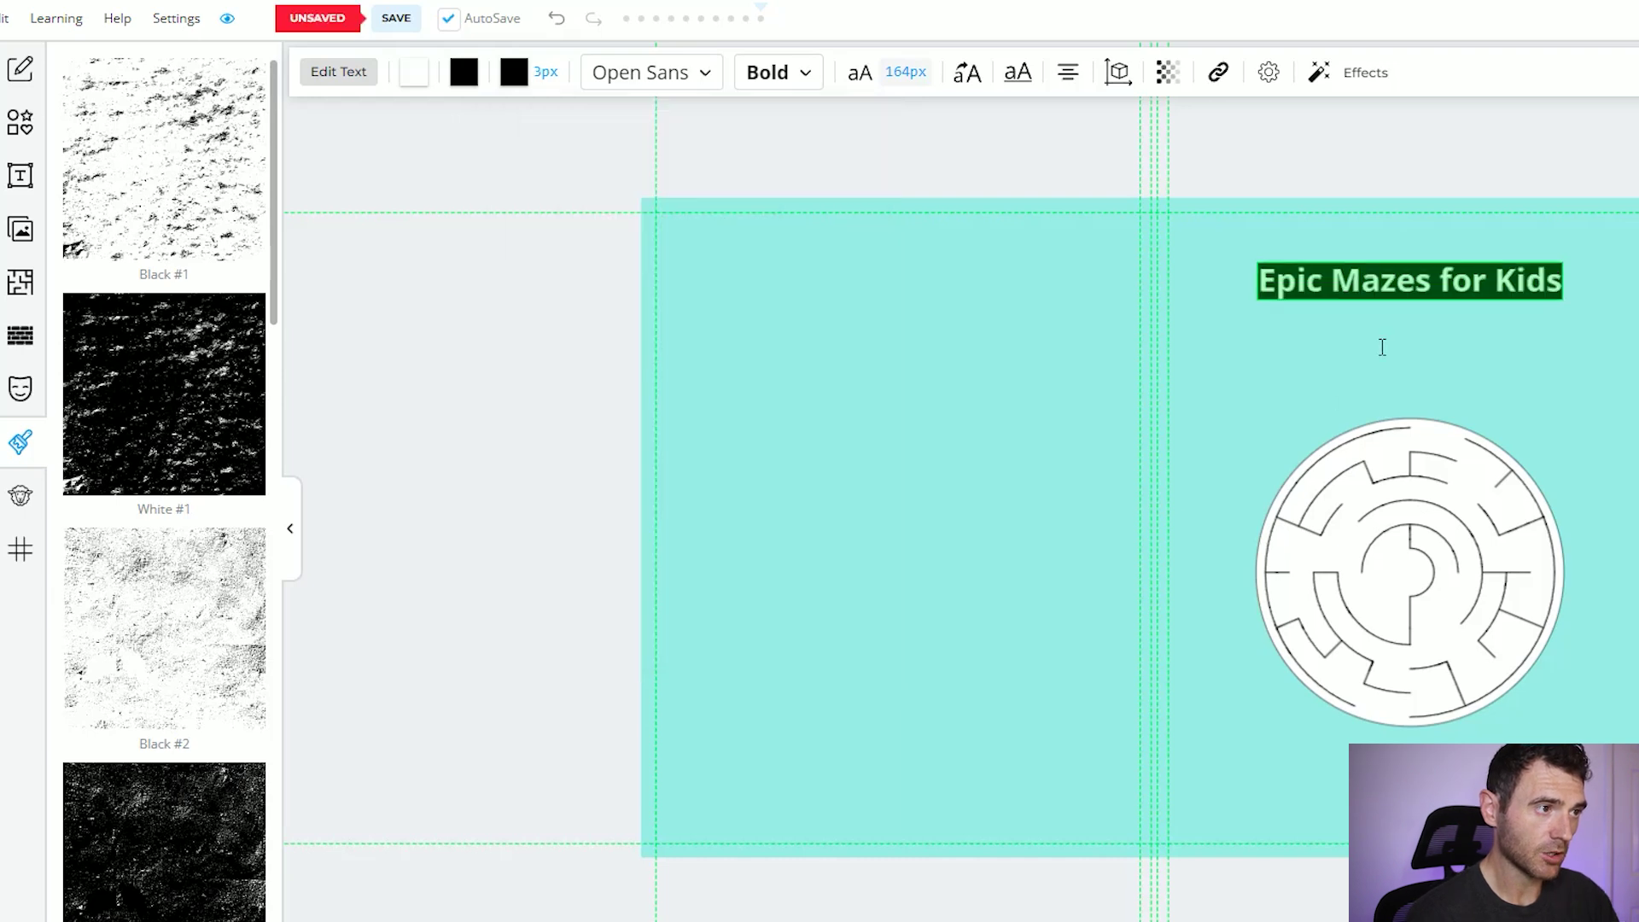
Restyle the cover heading with no background color, a 6 px stroke and a 210 px font size.
click(1380, 348)
click(1376, 289)
click(479, 86)
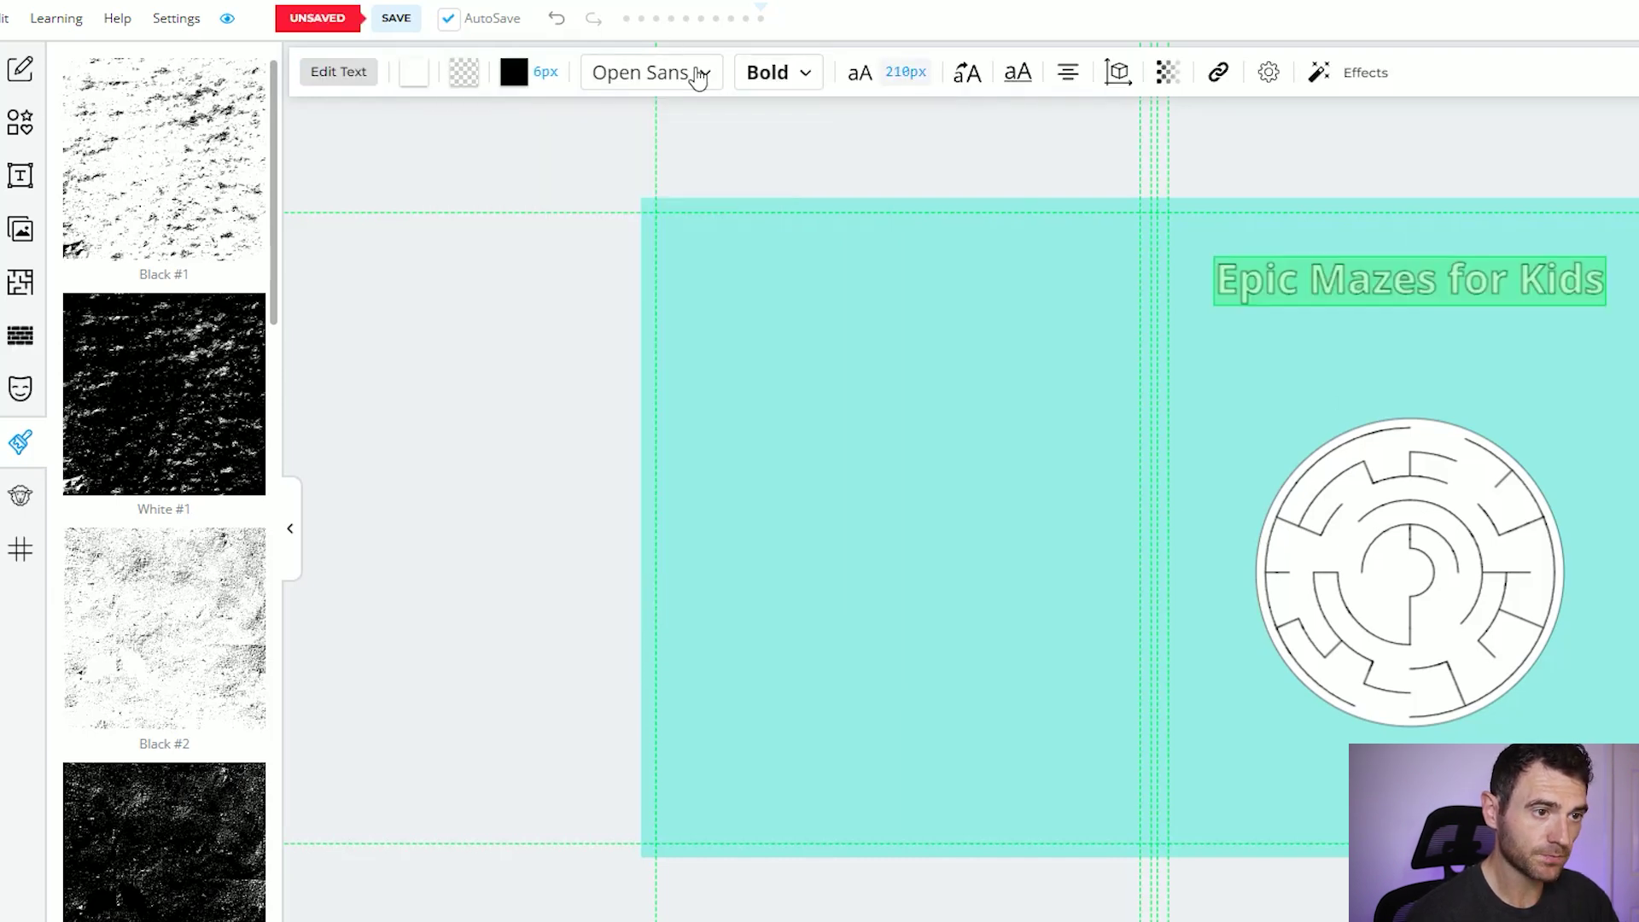
Set the cover heading's font to Alfa Slab One.
click(689, 72)
click(810, 342)
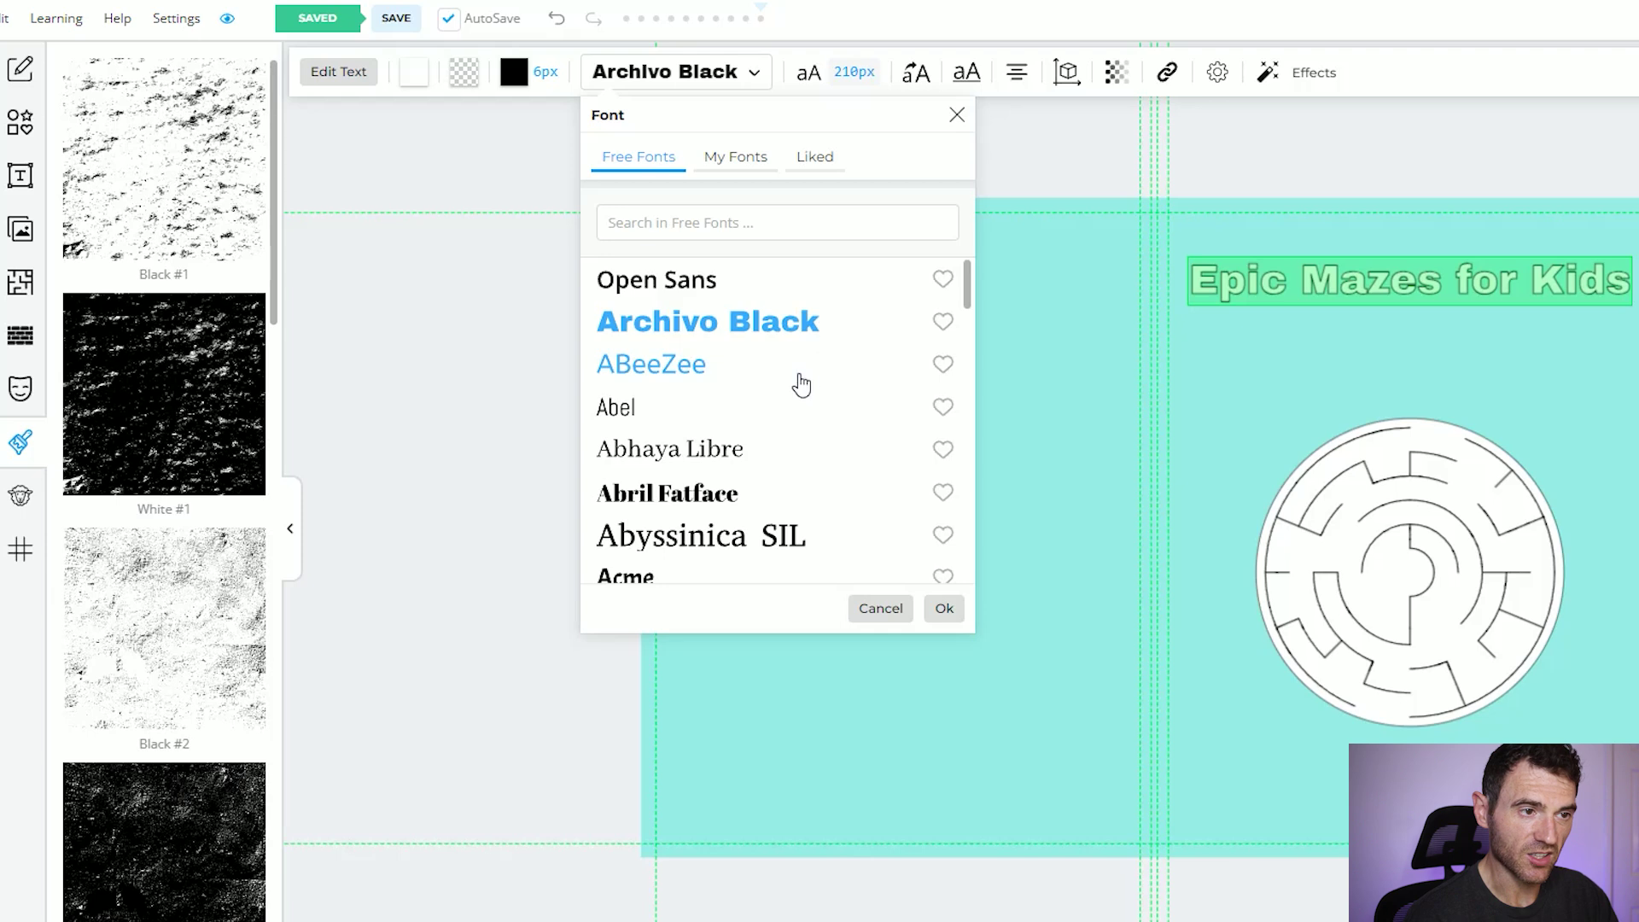
scroll(769, 410, down, 1)
scroll(715, 410, down, 6)
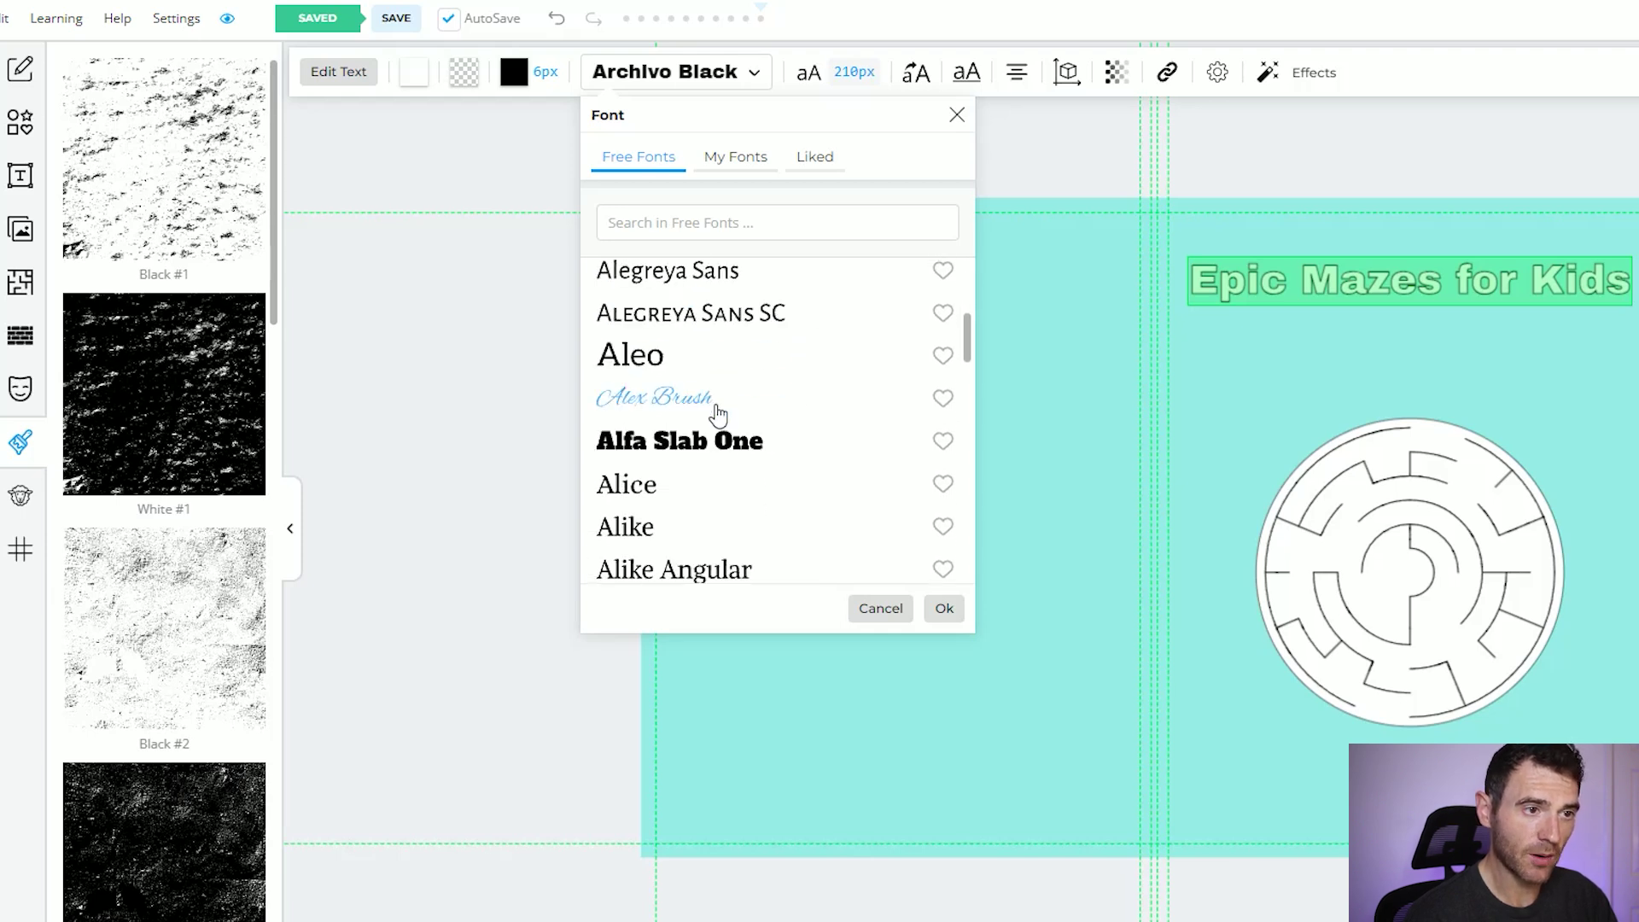
click(719, 442)
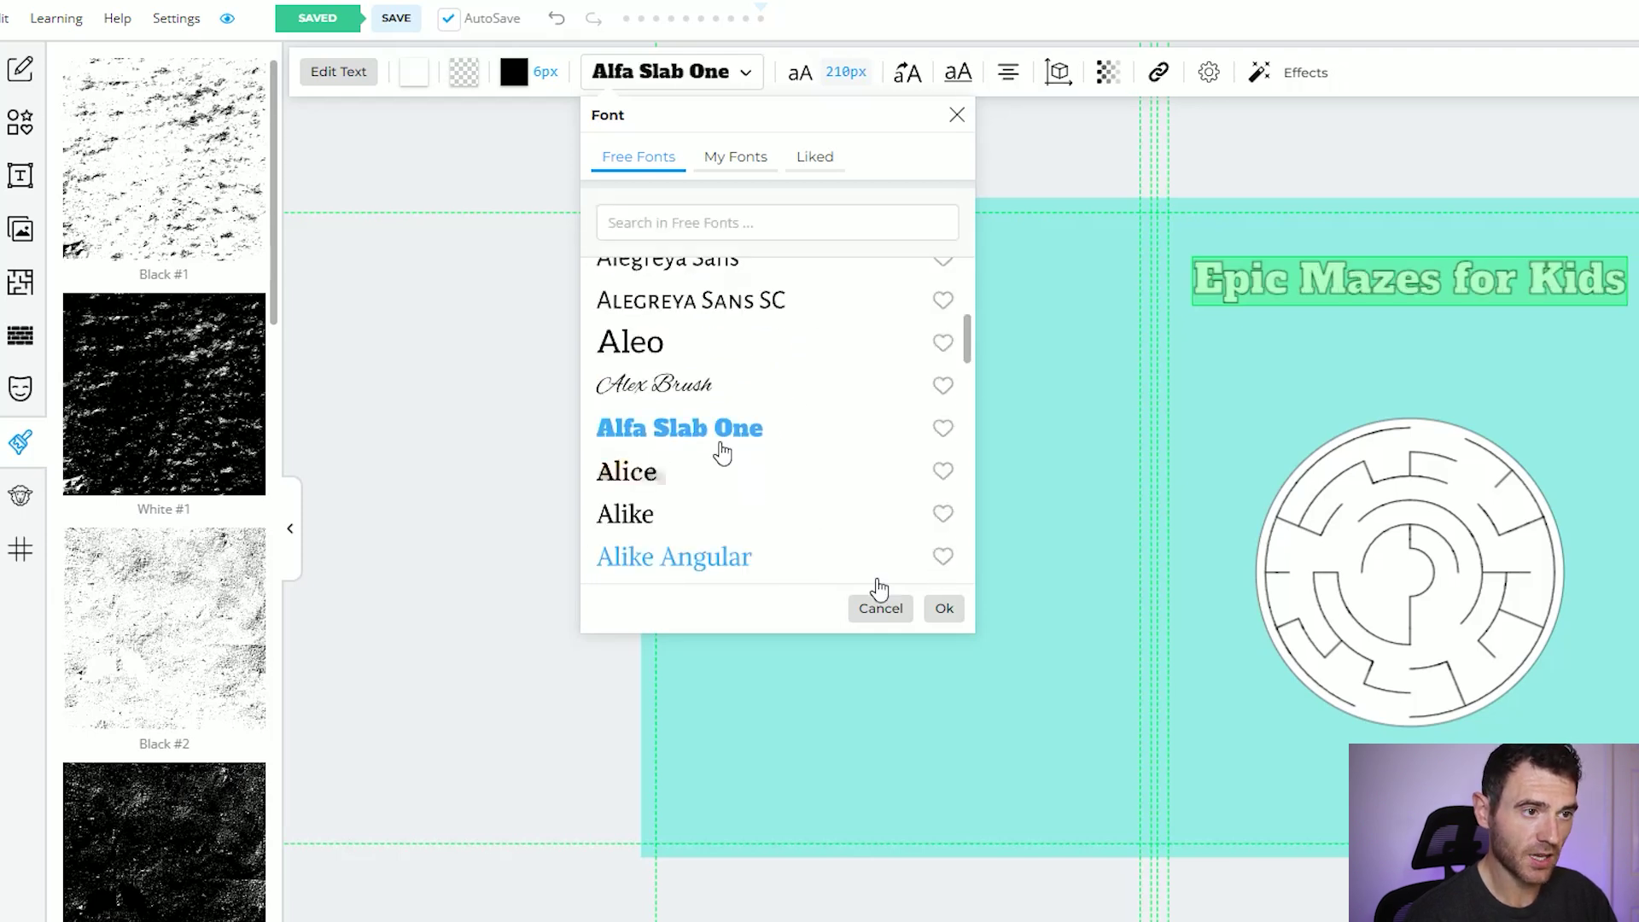
click(936, 600)
click(1021, 553)
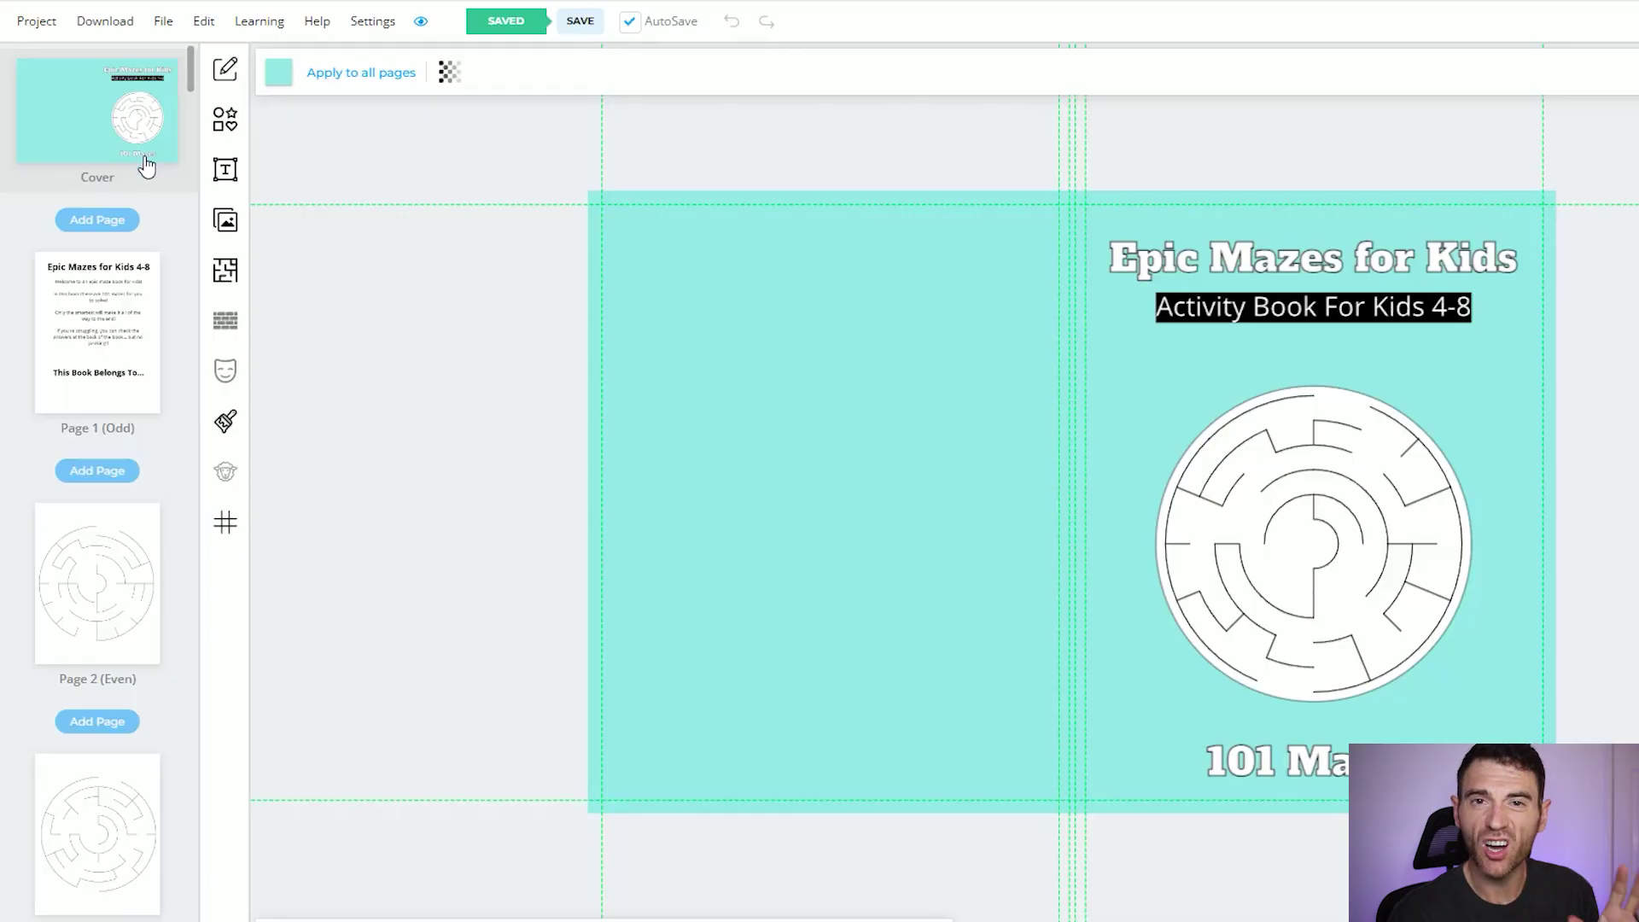
Review the introduction page and the maze pages that follow it.
click(107, 308)
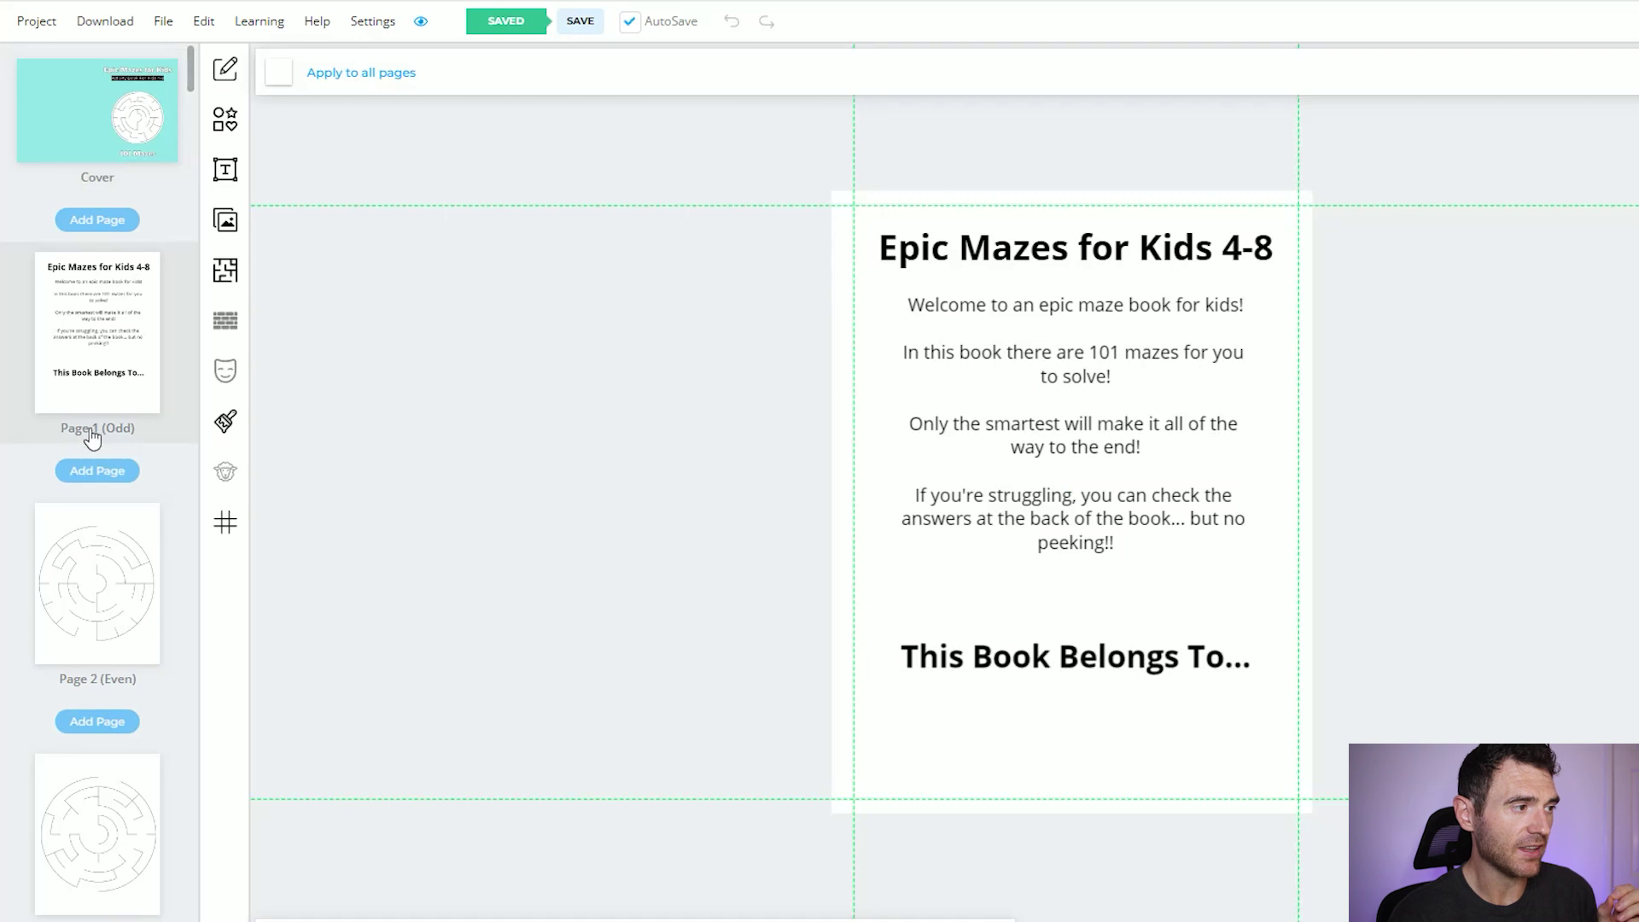
click(88, 573)
scroll(96, 615, down, 2)
click(103, 589)
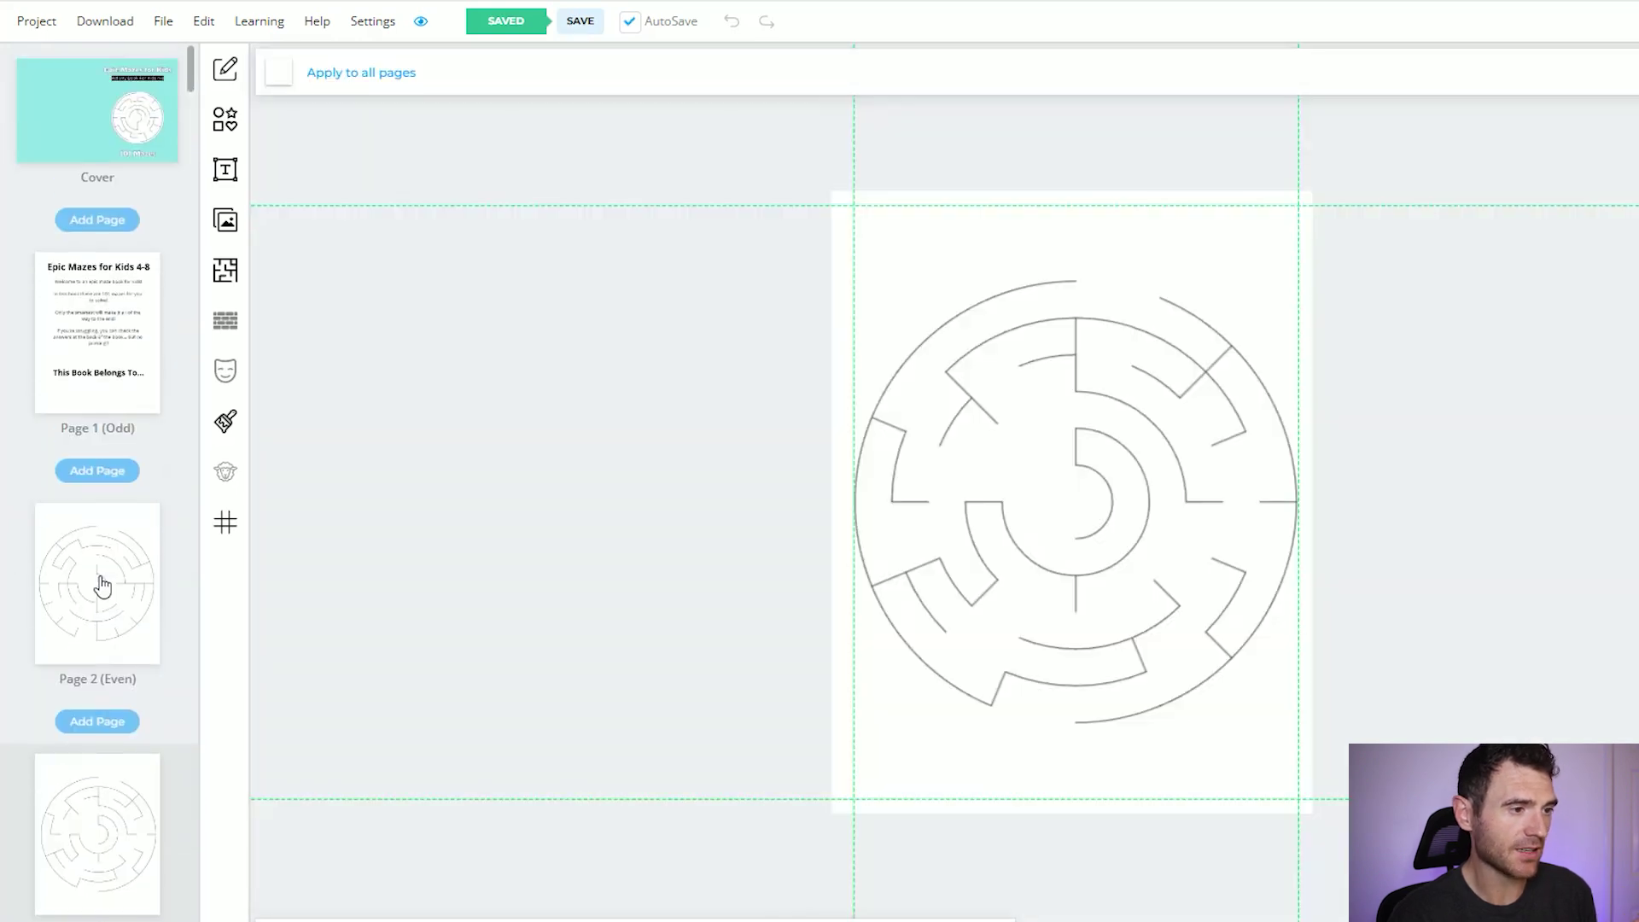
Download the current project in CMYK for printed books.
click(124, 25)
click(43, 35)
click(105, 24)
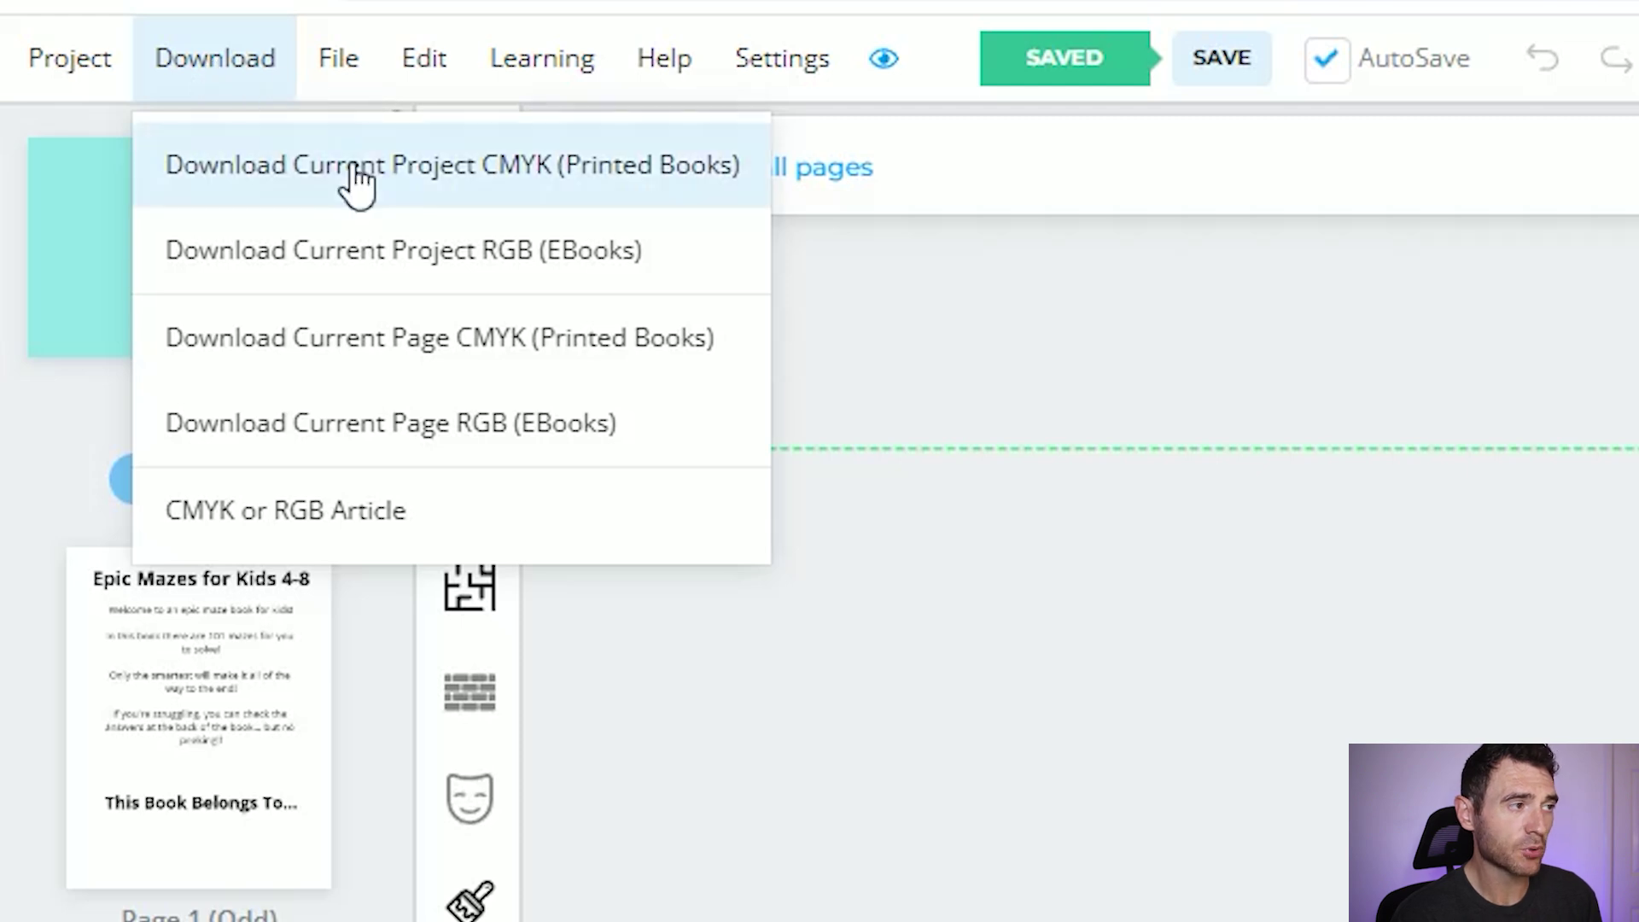
click(551, 181)
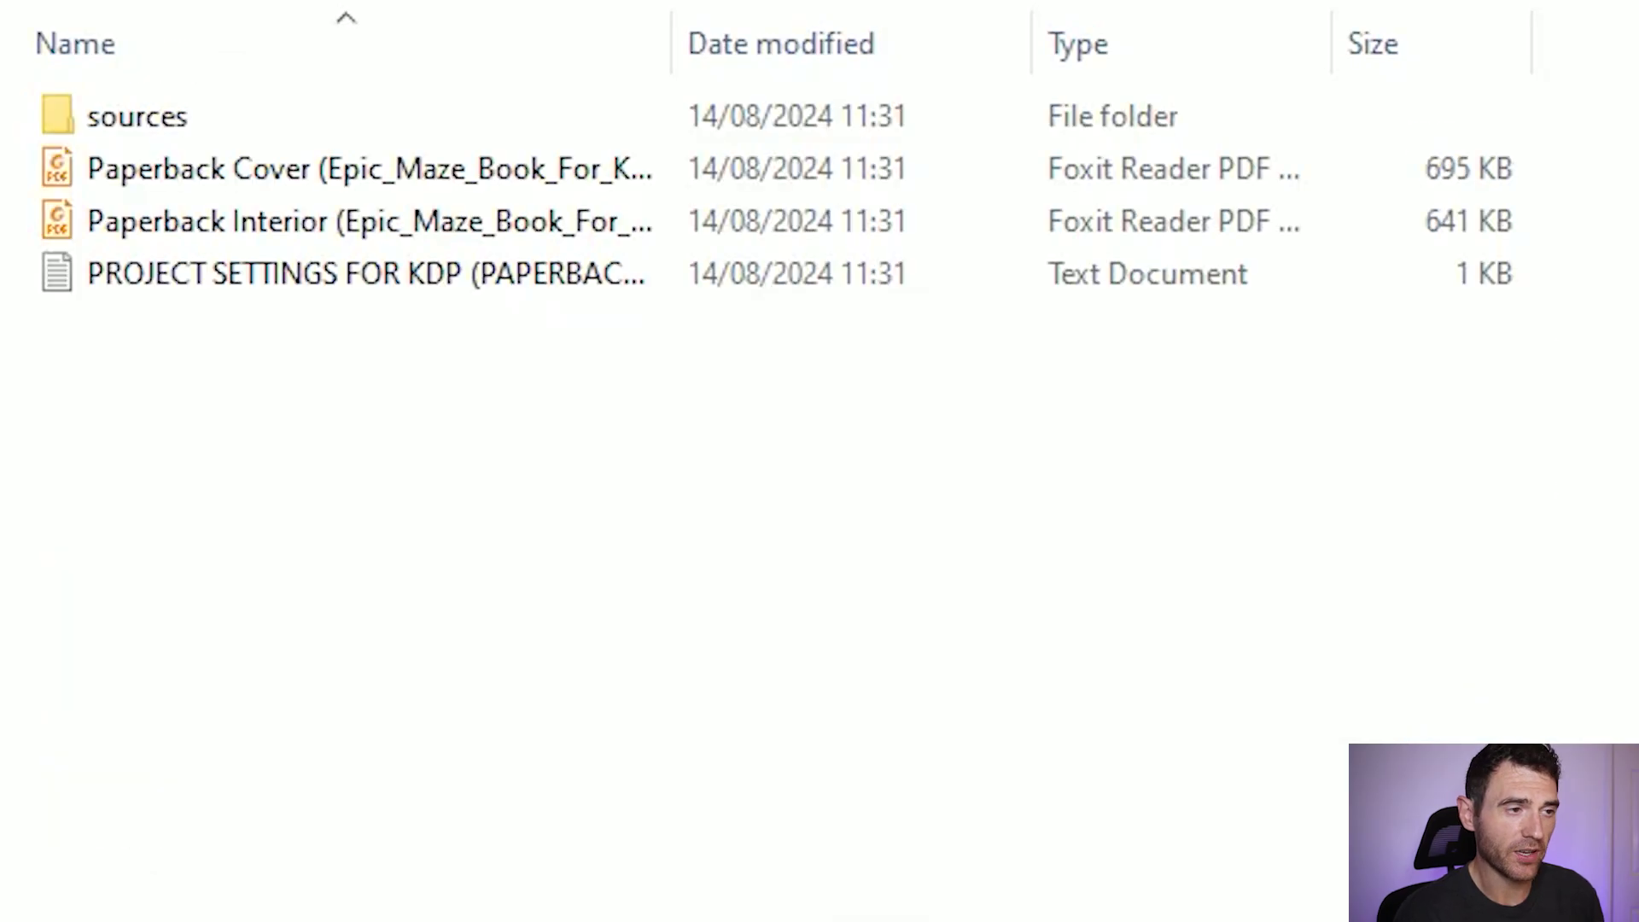
Open the downloaded Paperback Cover PDF and check the heading, subtitle and maze artwork.
click(505, 183)
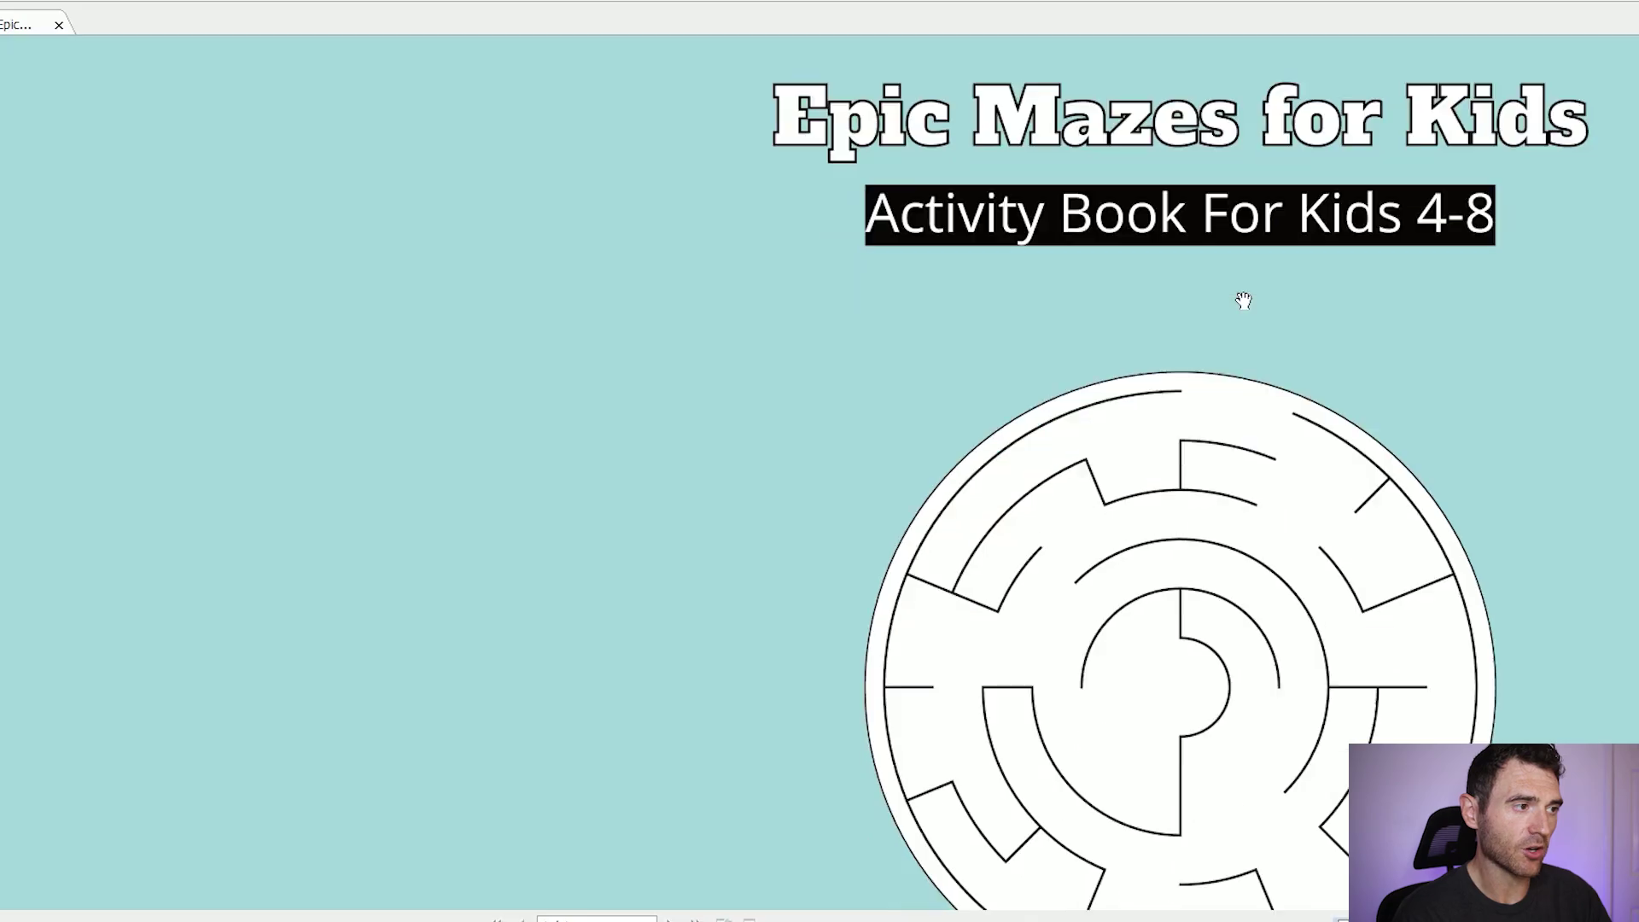
scroll(1244, 300, down, 4)
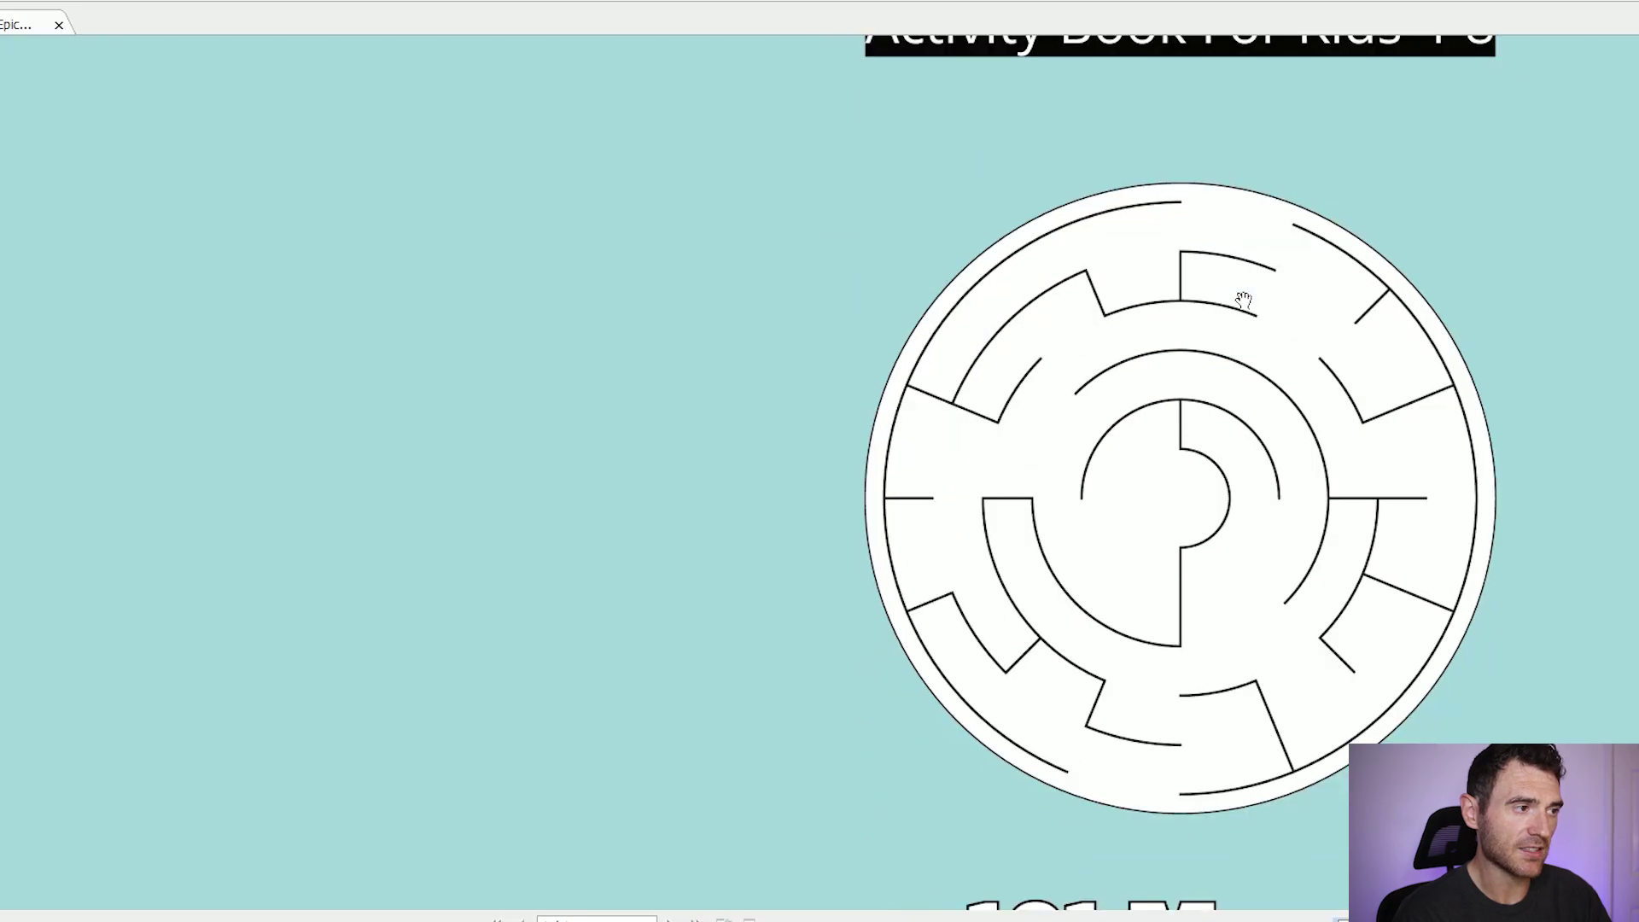
scroll(1244, 300, up, 4)
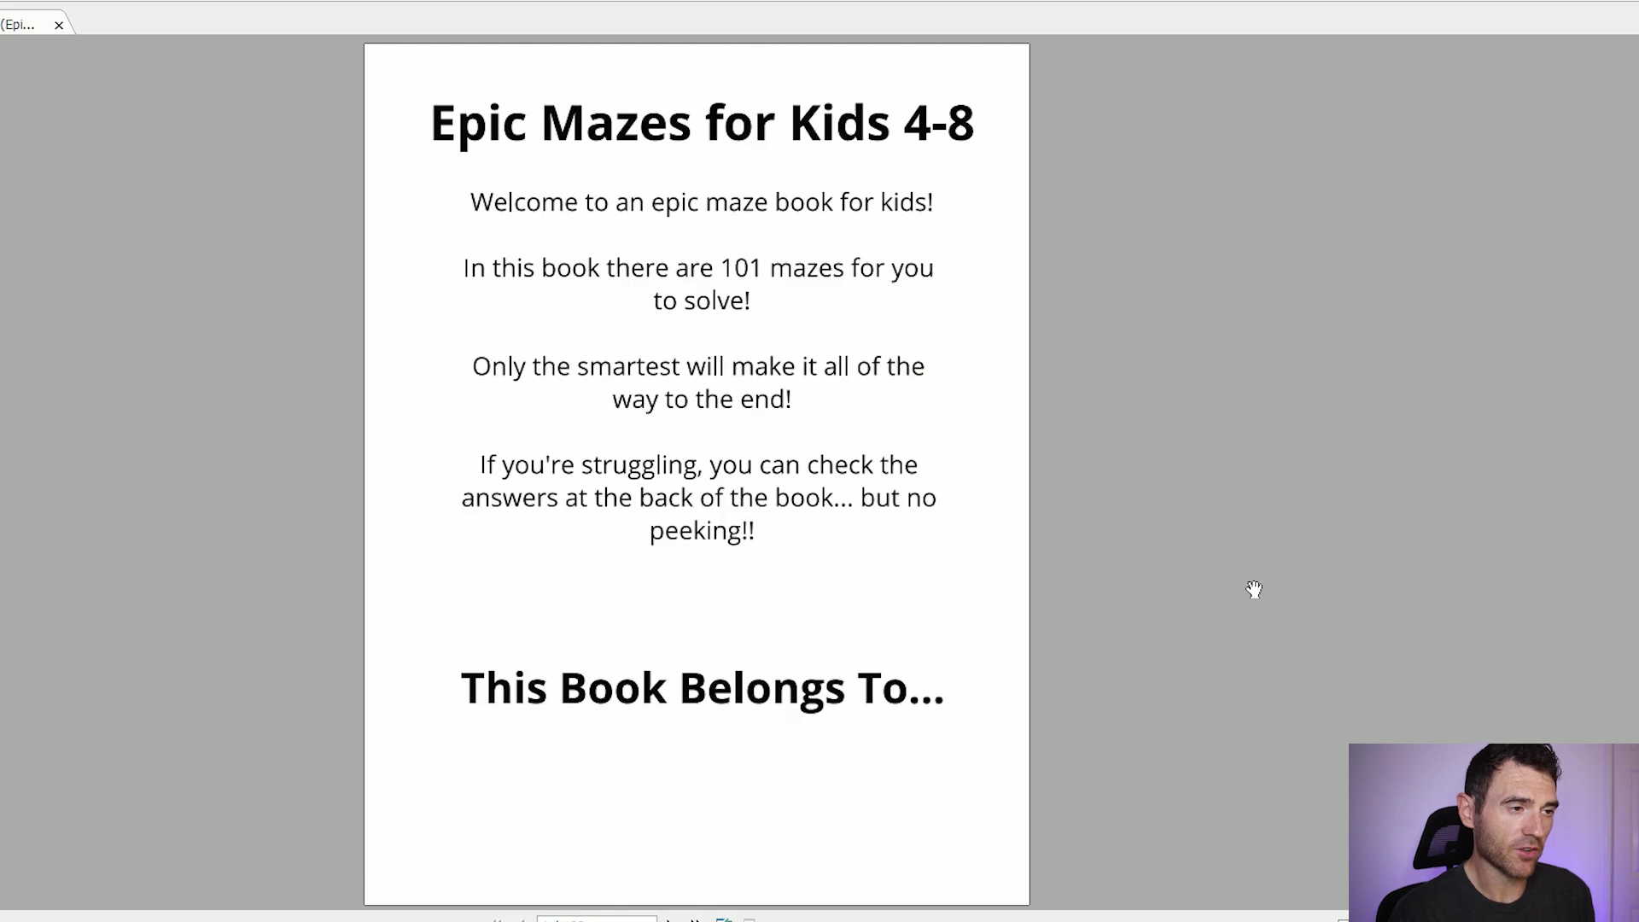
Review the Paperback Interior PDF from the introduction page through the mazes to the solution pages.
scroll(1255, 590, down, 15)
scroll(1254, 589, down, 20)
scroll(1259, 585, down, 20)
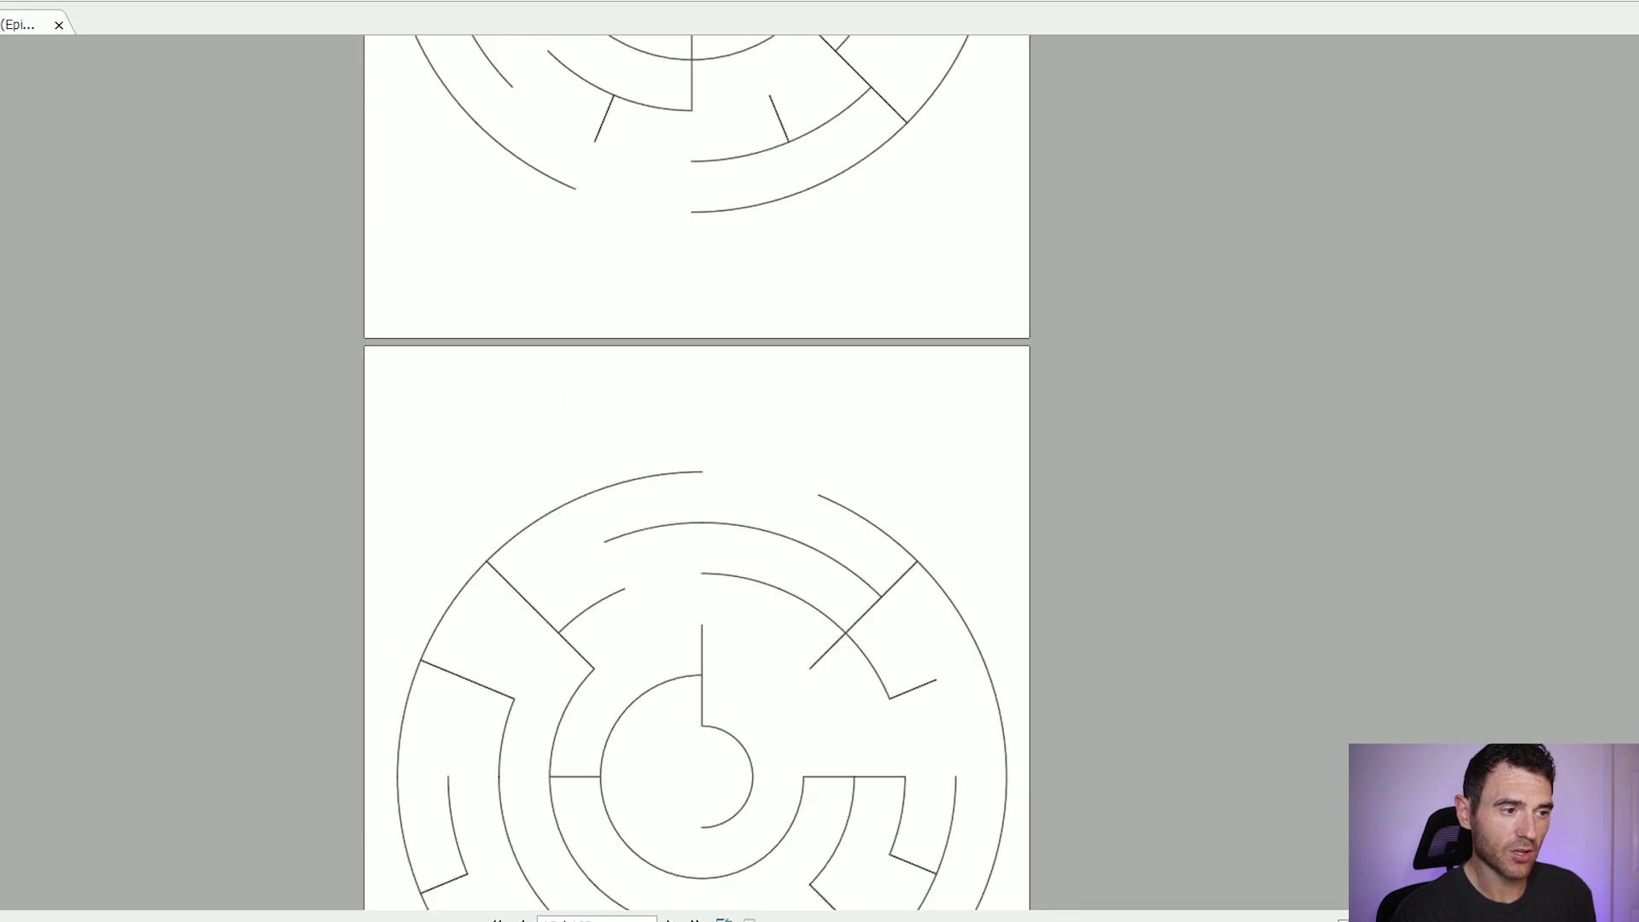
scroll(697, 472, down, 20)
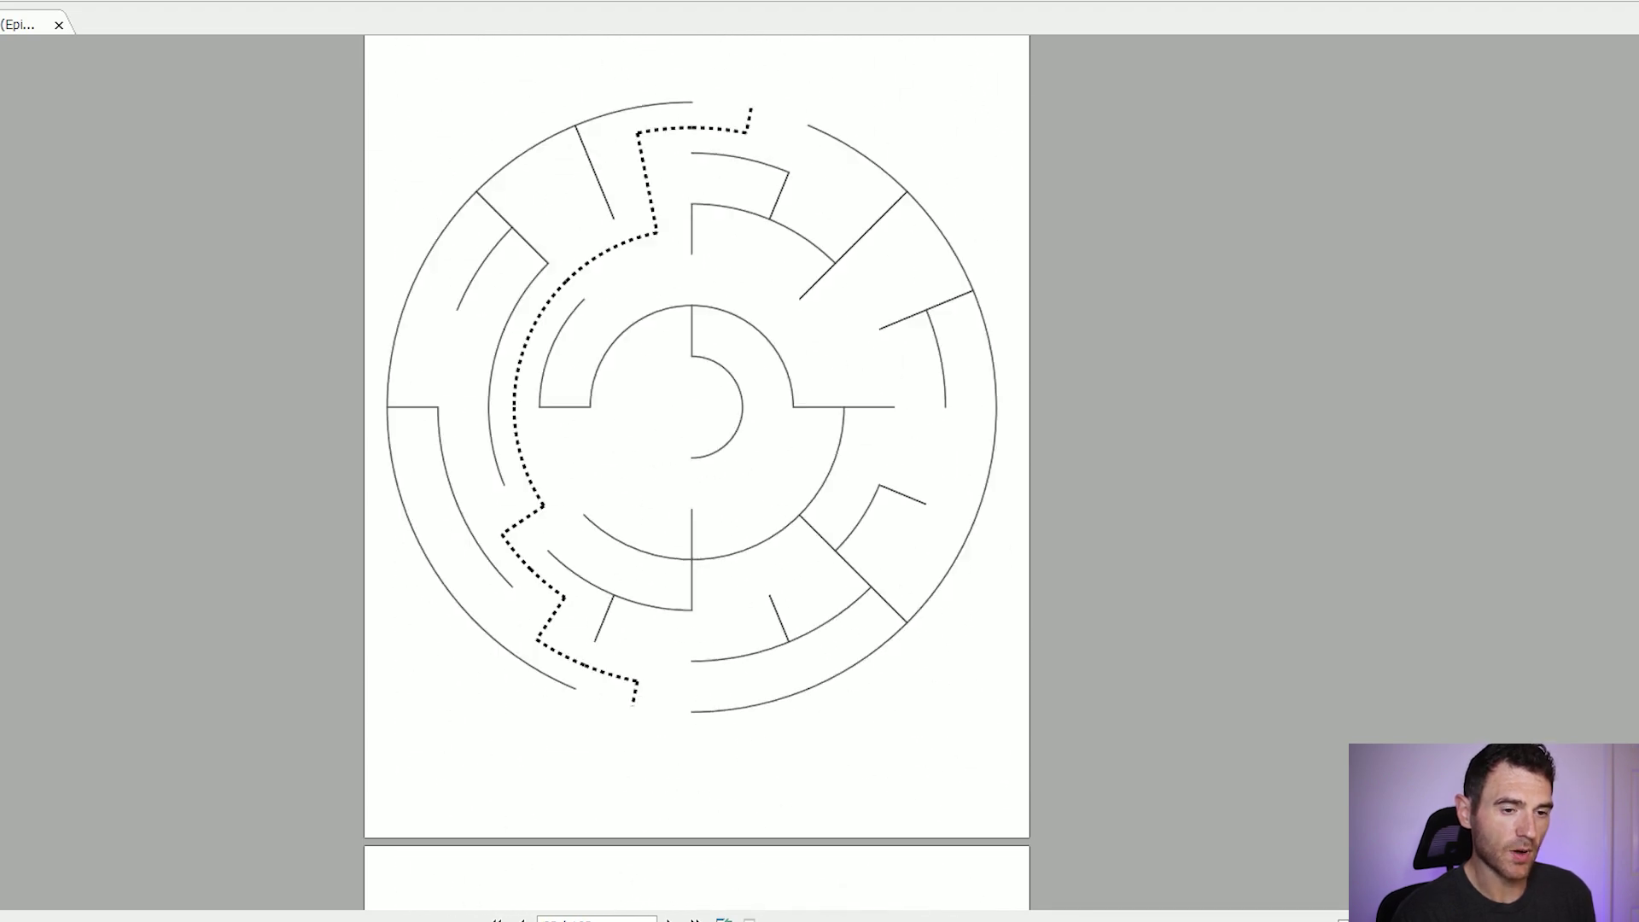
scroll(697, 472, down, 8)
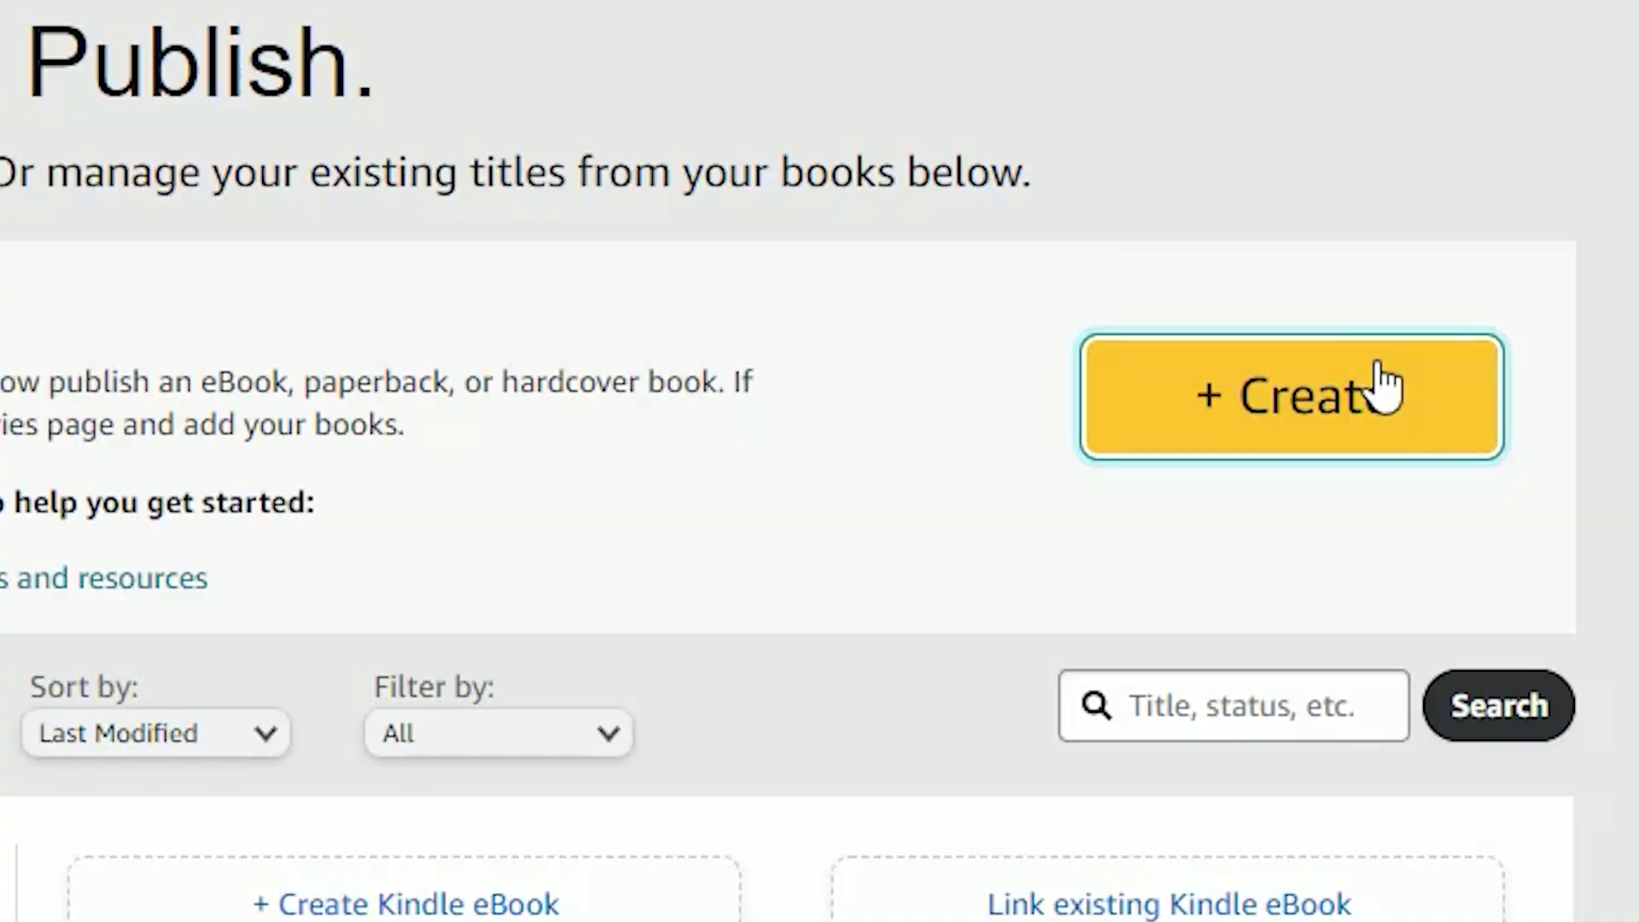
Start a new Kindle Direct Publishing paperback titled "Epic Mazes for Kids Ages 4-8", subtitled "Activity Book For Kids Ages 4, 5, 6, 7 & 8".
click(1379, 375)
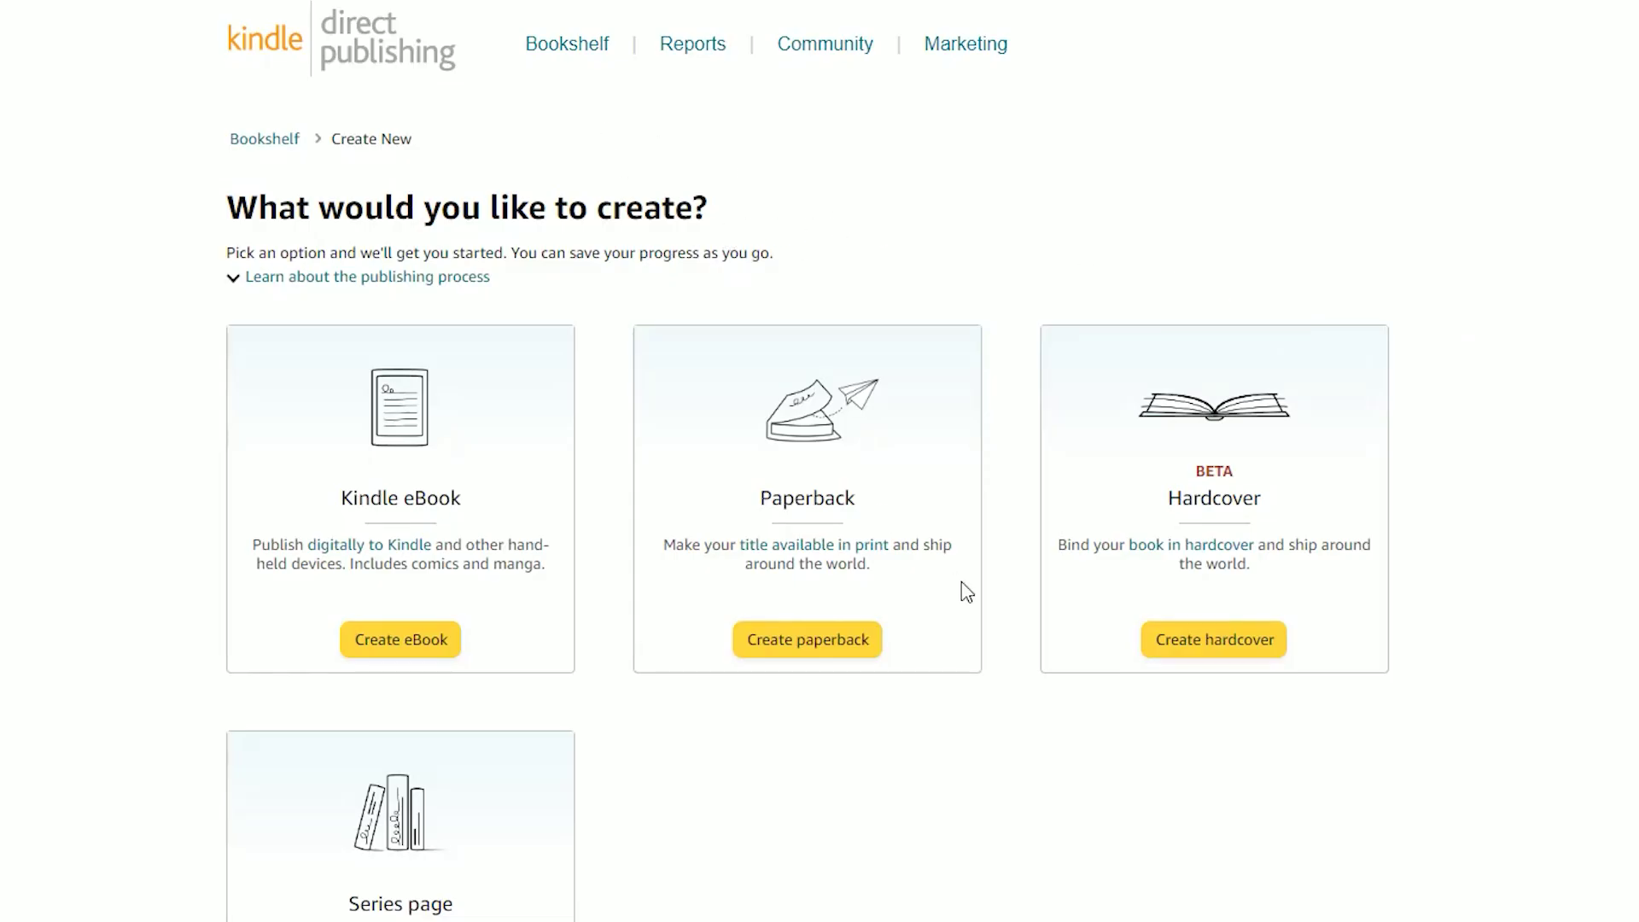
click(853, 640)
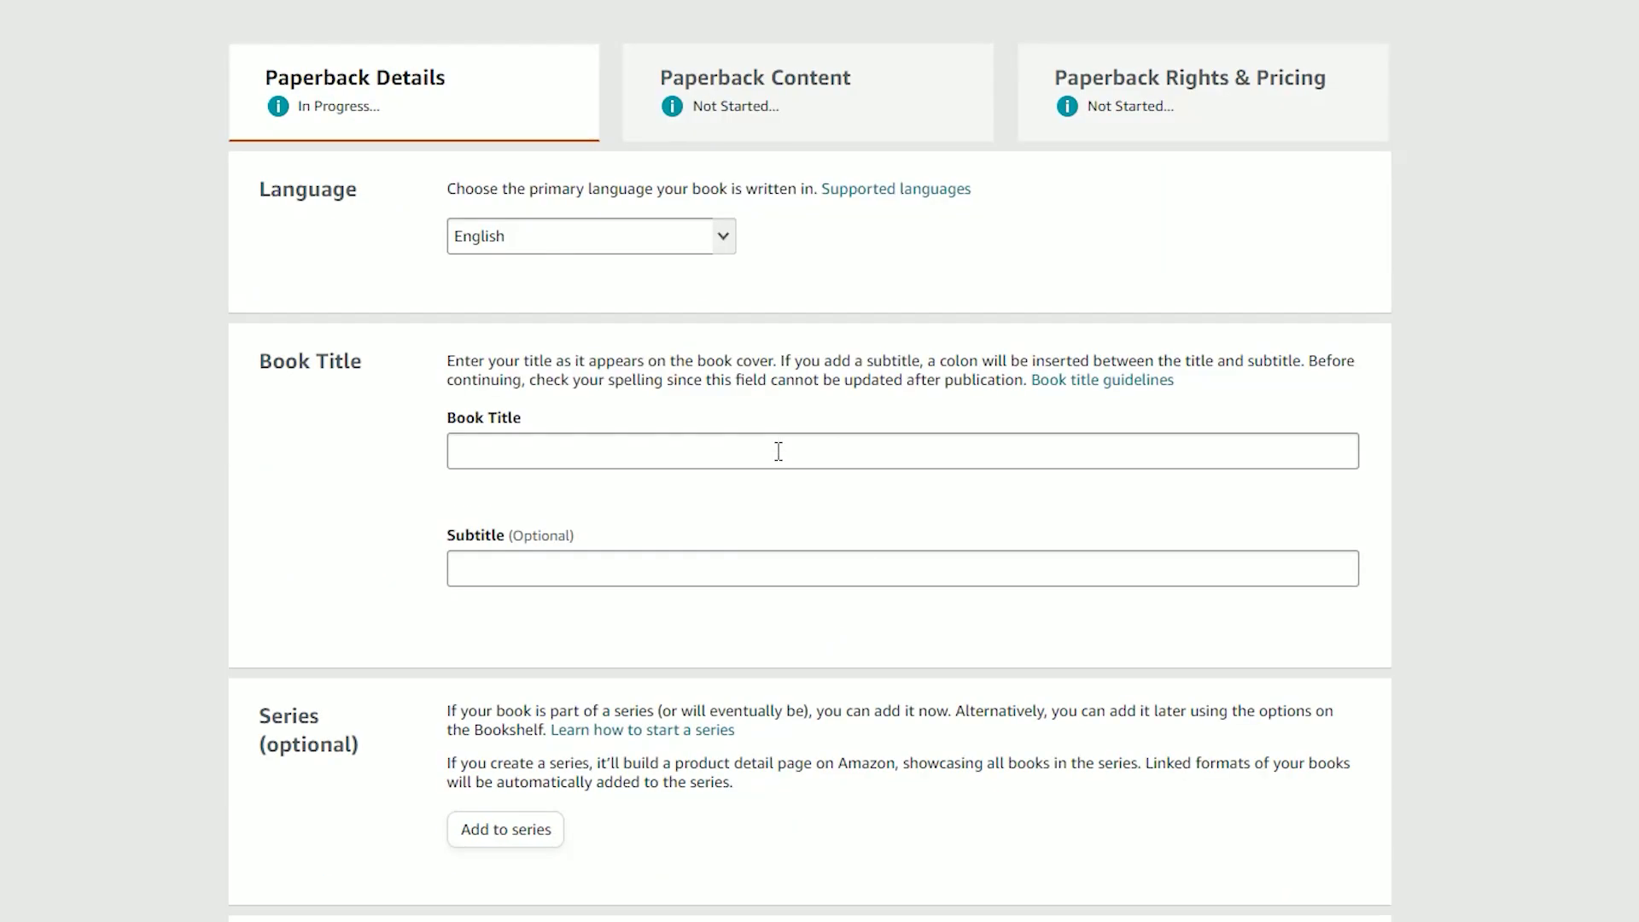
click(779, 452)
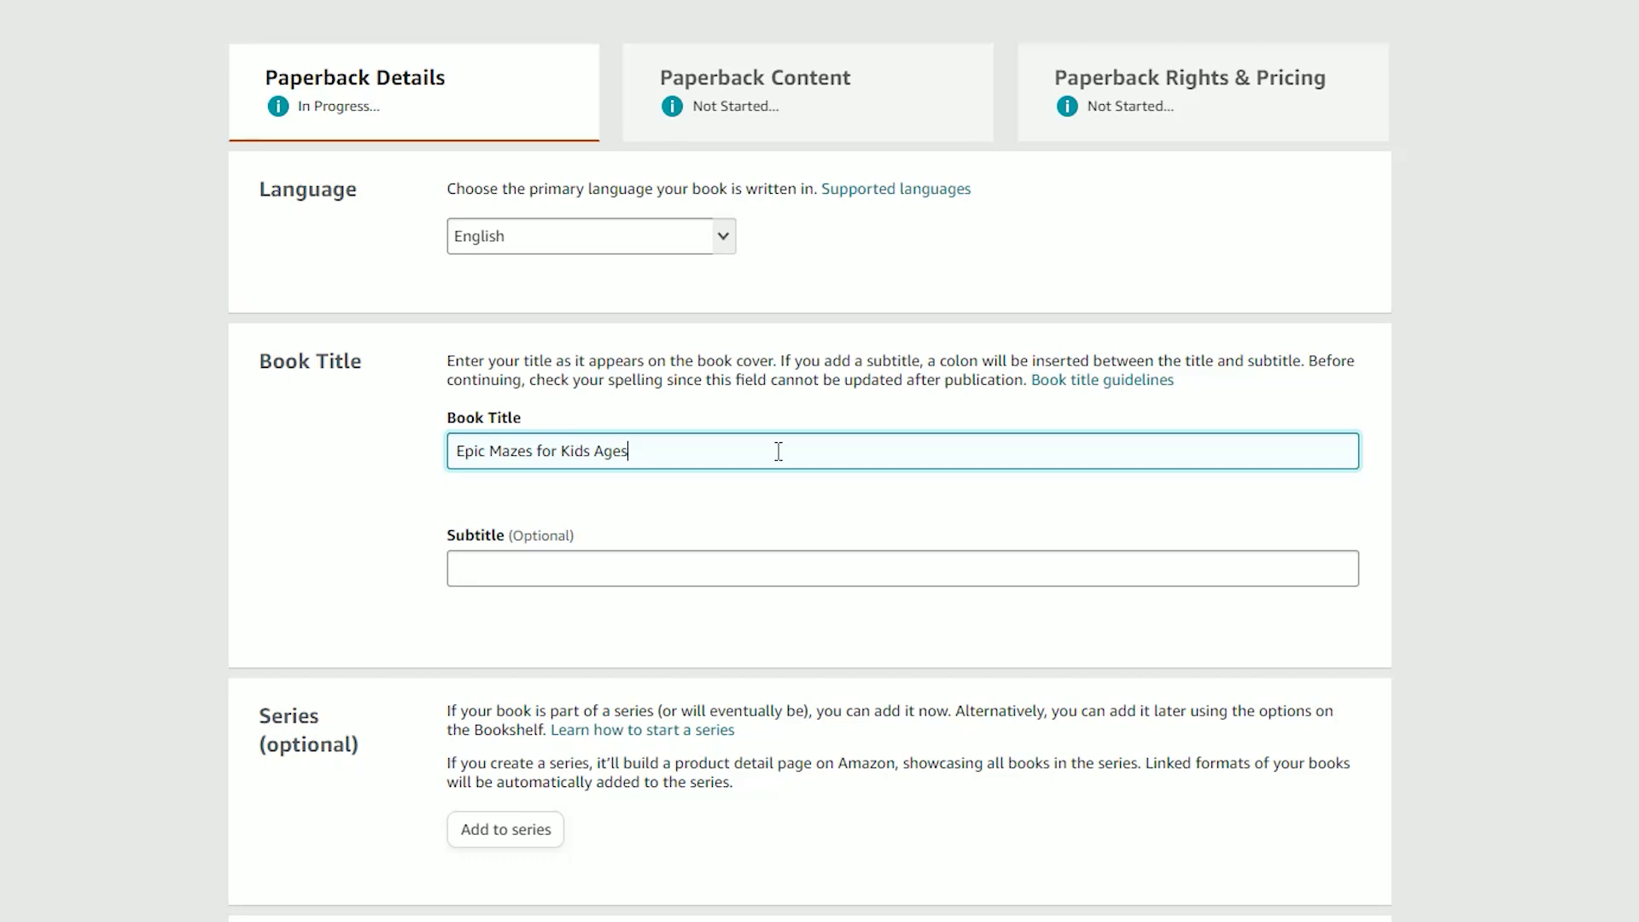
key(Tab)
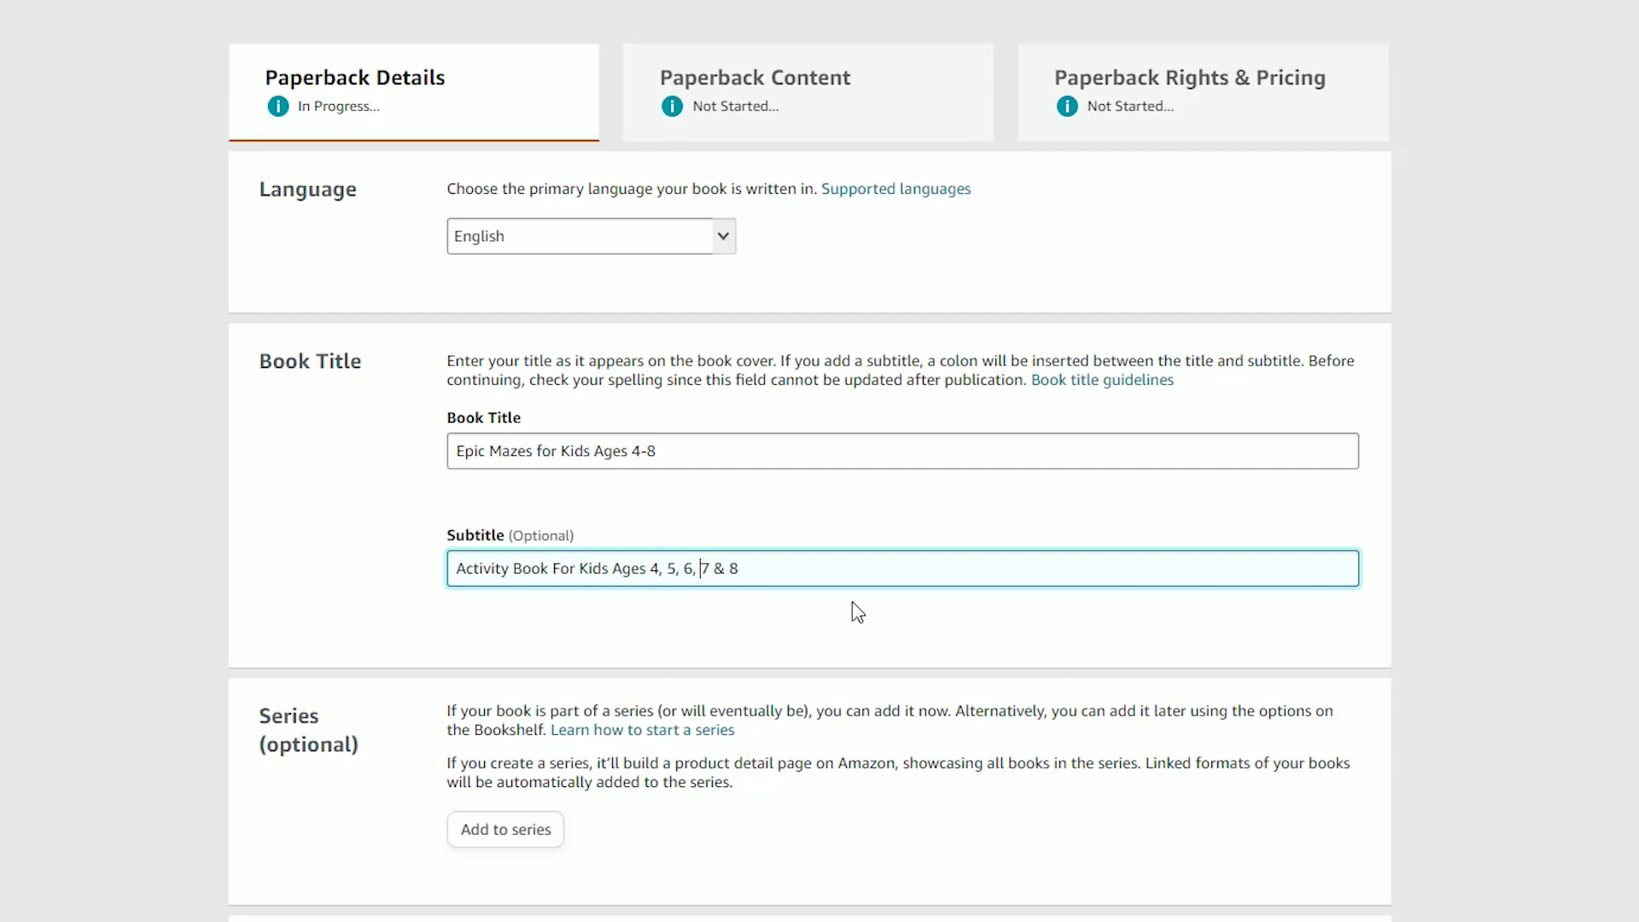
Look over the author, contributors and description sections of the paperback details.
scroll(858, 612, down, 10)
click(694, 420)
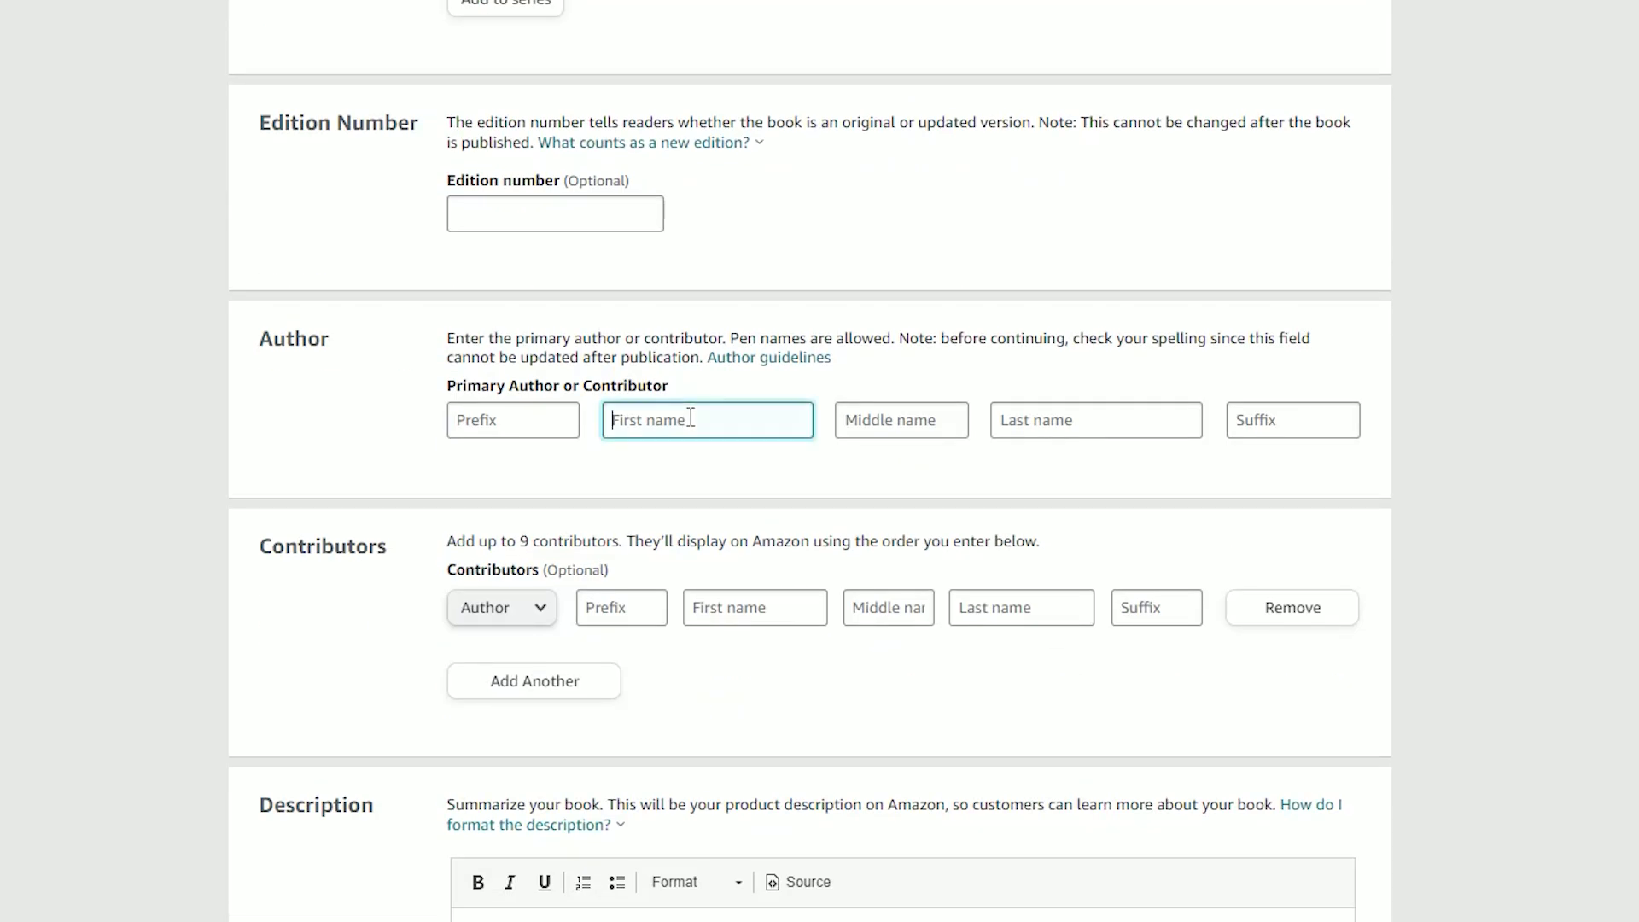
scroll(701, 418, down, 1)
scroll(713, 389, down, 2)
click(724, 367)
scroll(722, 357, down, 5)
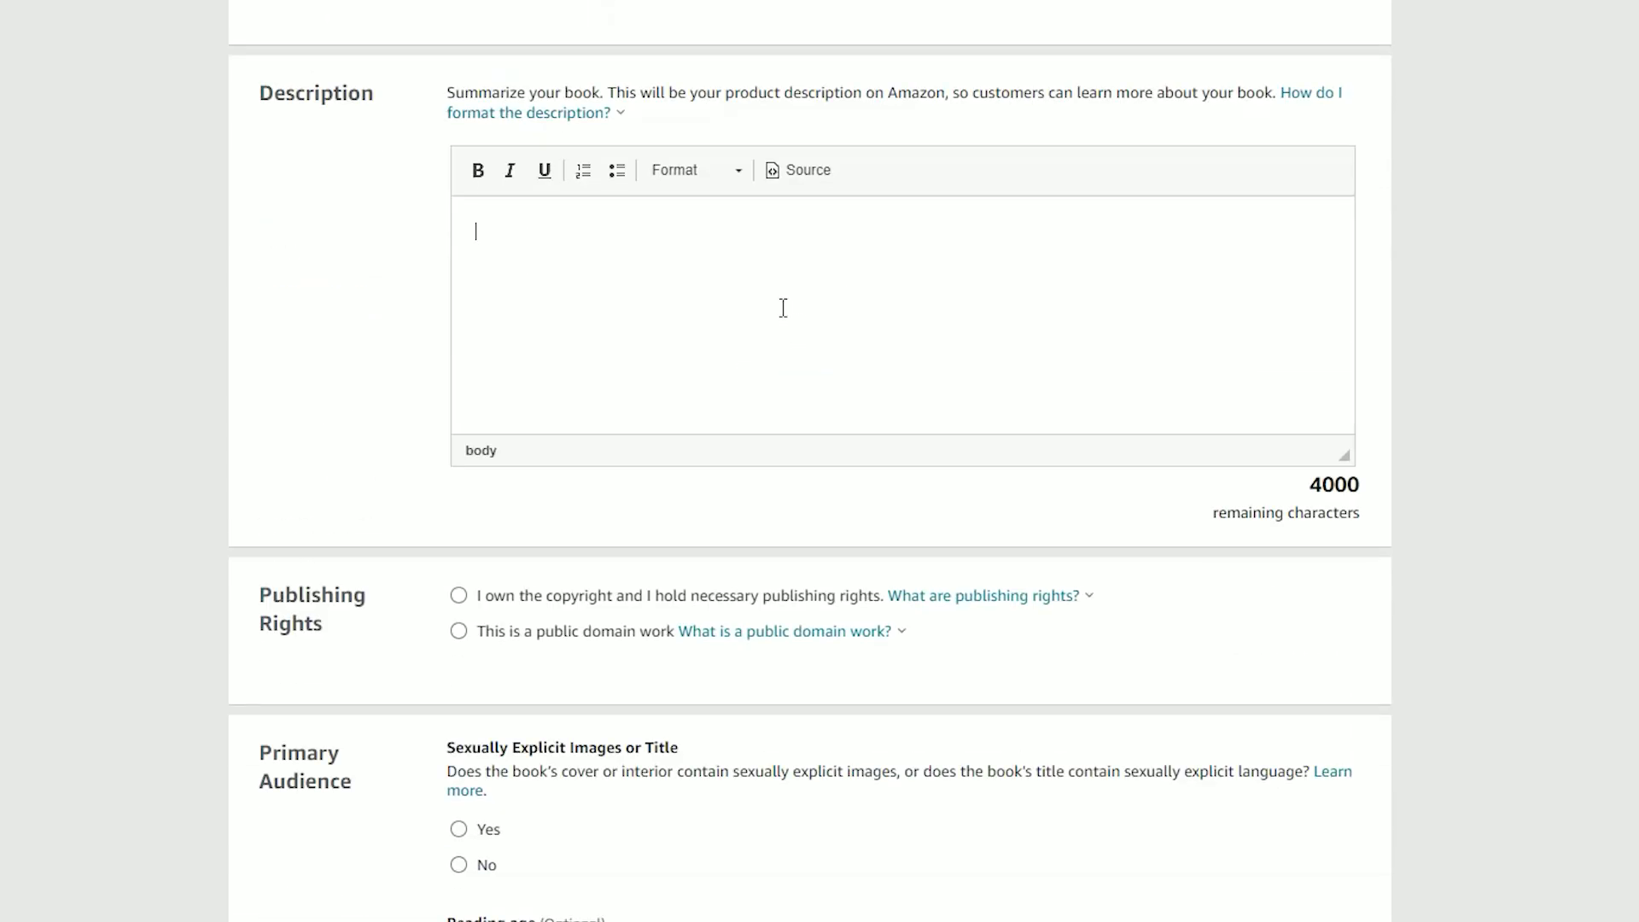
click(783, 307)
Declare ownership of the copyright and publishing rights, and answer No to sexually explicit images or title.
scroll(779, 307, down, 4)
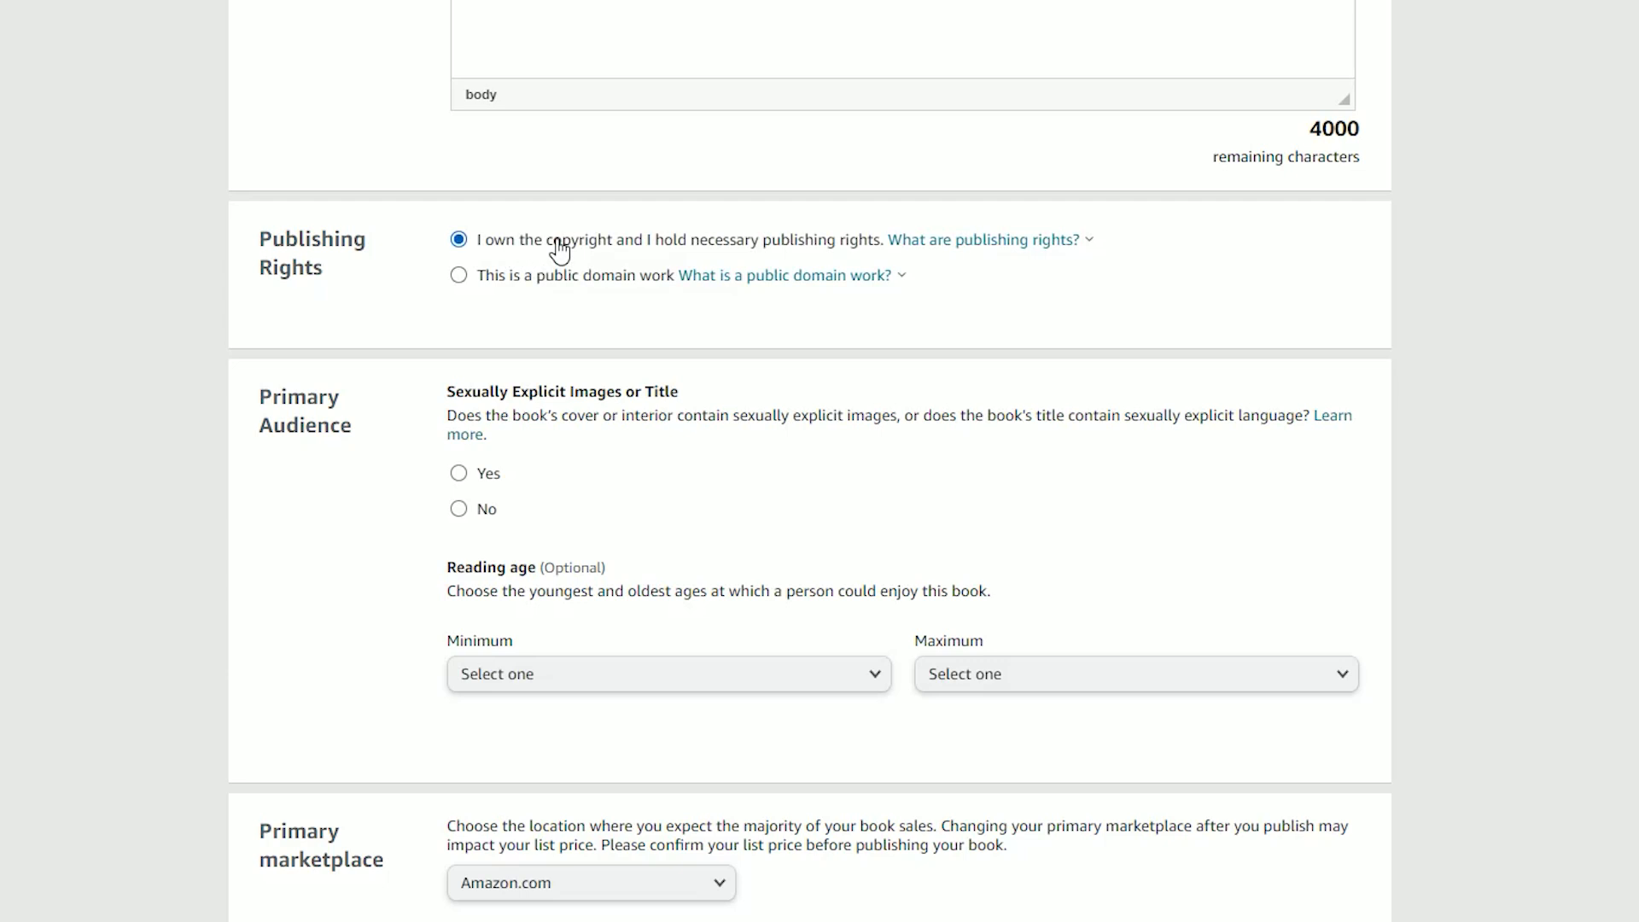
scroll(560, 250, down, 3)
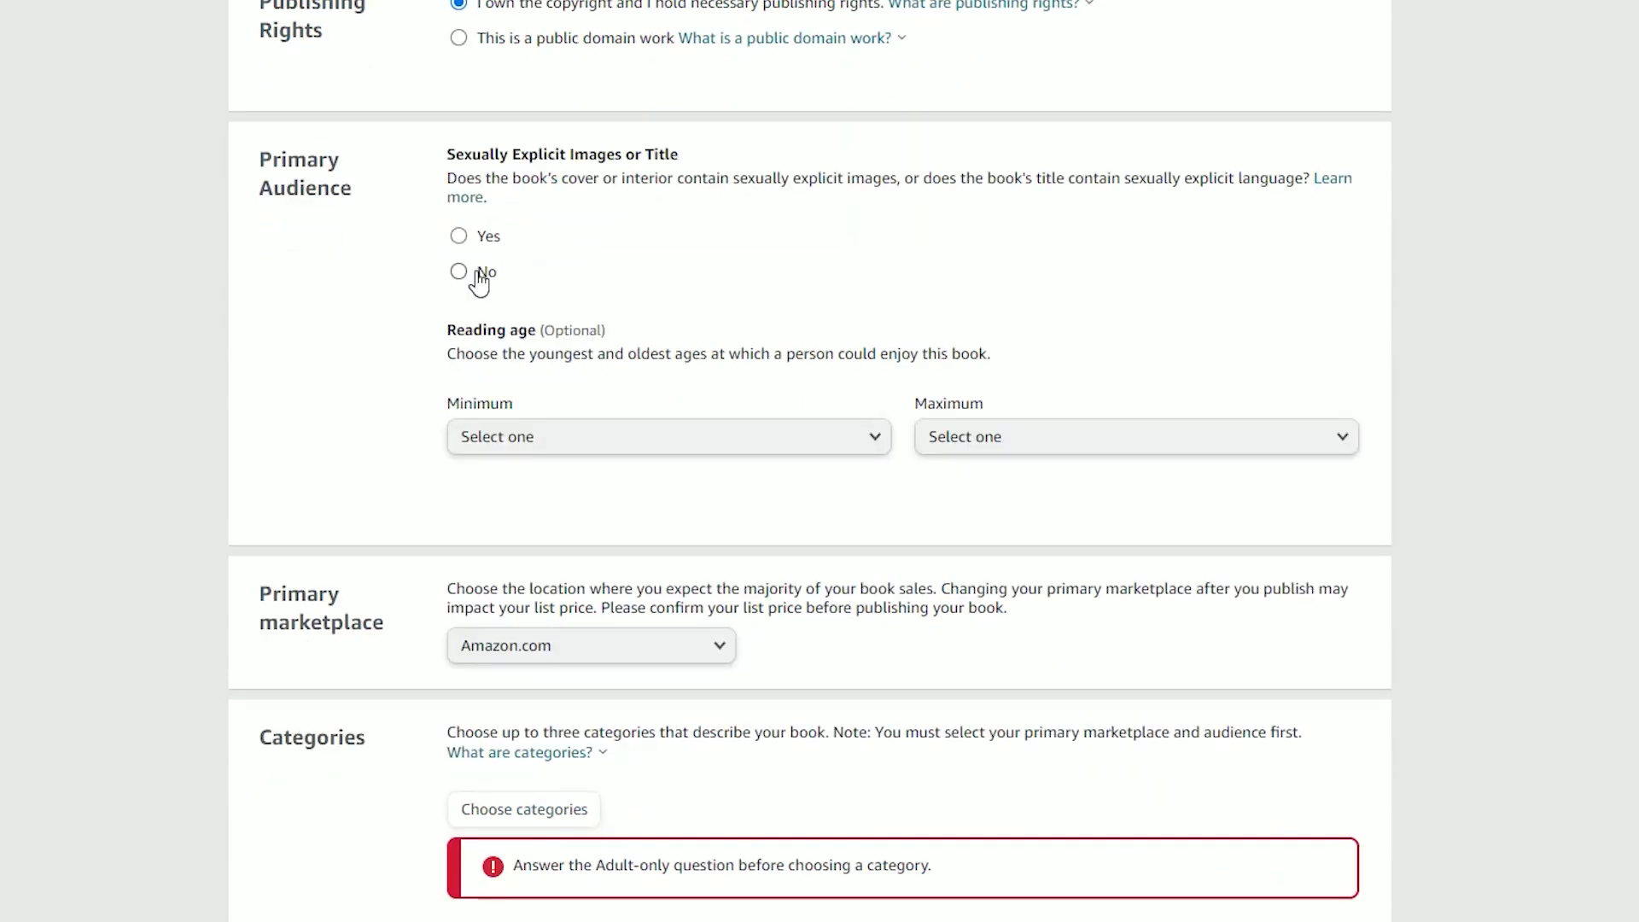
click(487, 272)
scroll(599, 165, down, 1)
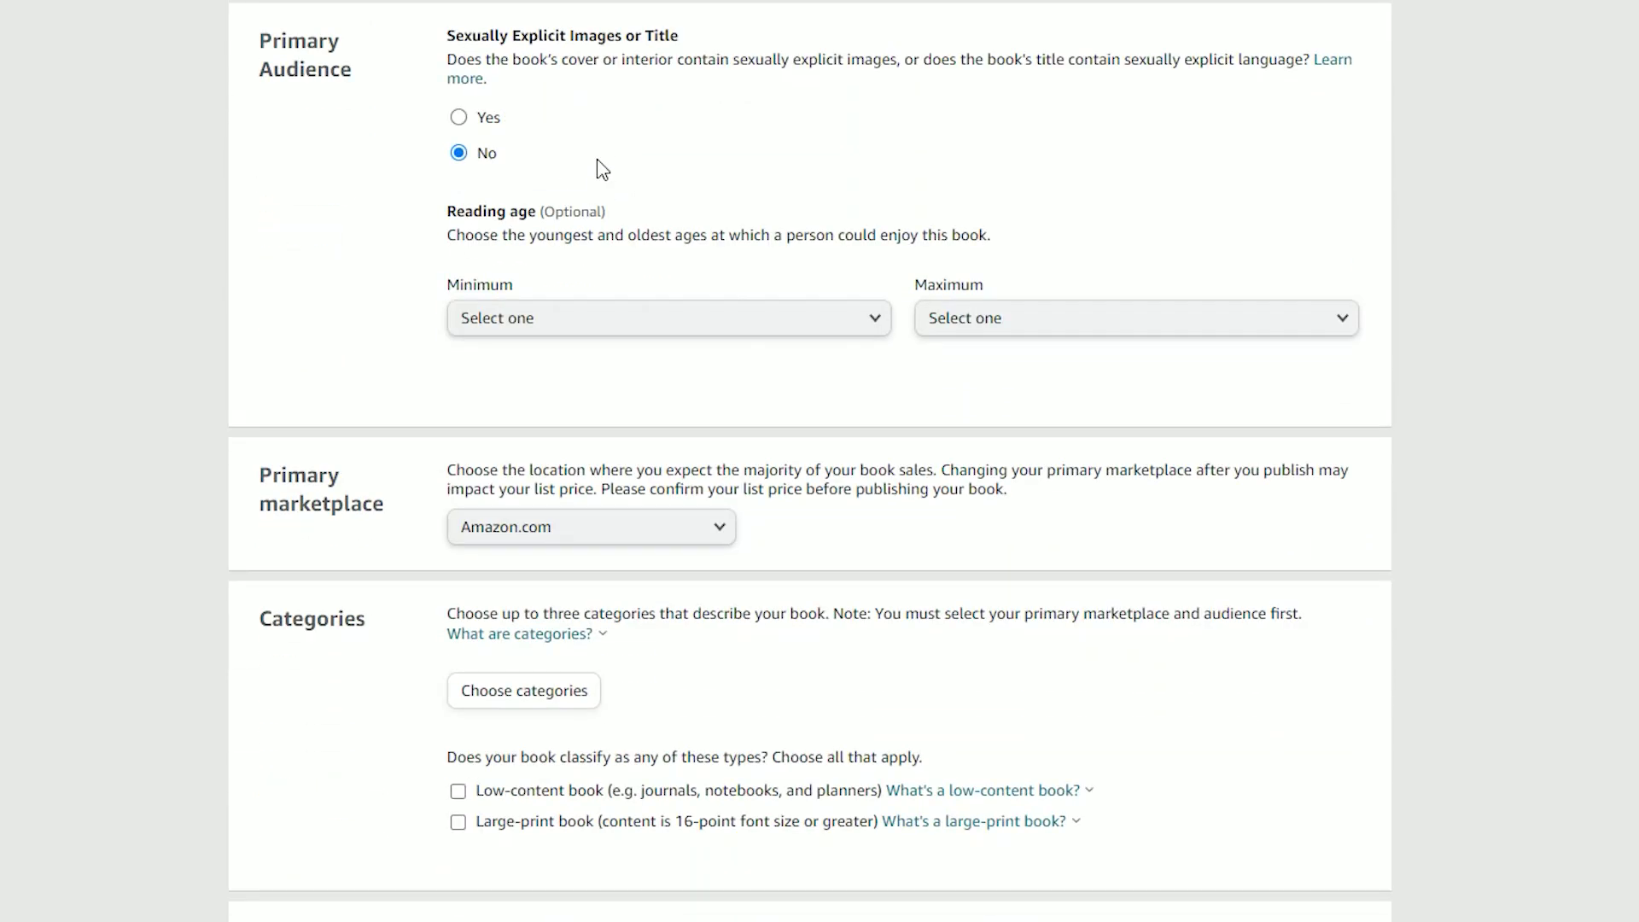
Set the reading age to a minimum of 4 and a maximum of 8.
click(623, 316)
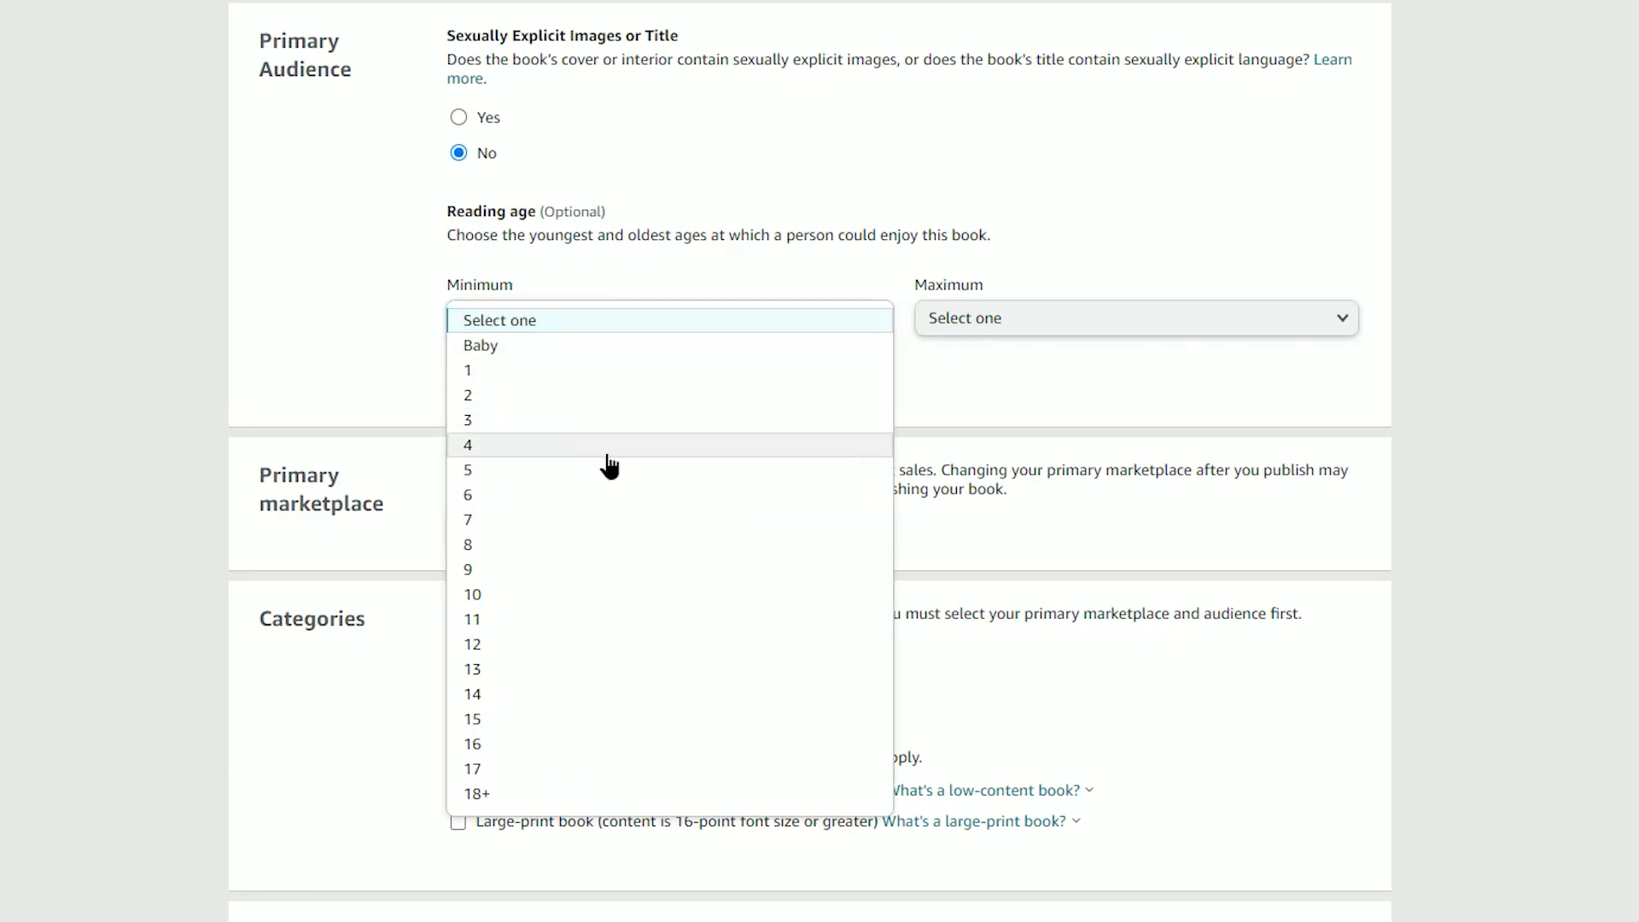
click(608, 444)
click(1174, 305)
click(1068, 448)
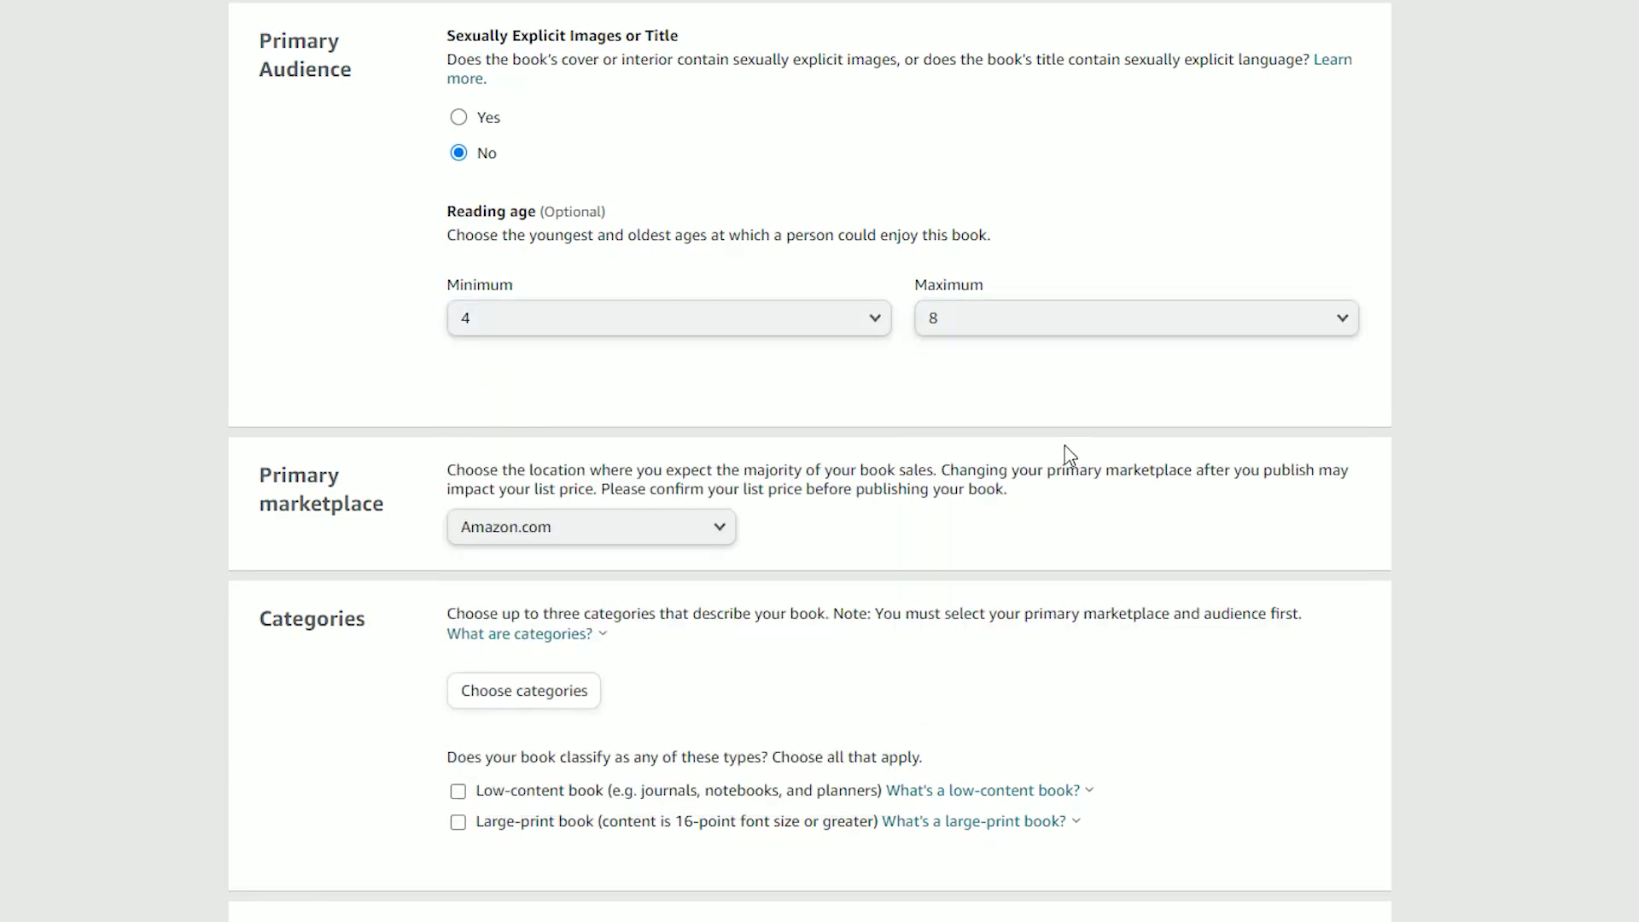
Look over the primary marketplace, categories, keywords and publication date sections of the paperback details.
scroll(1065, 454, down, 3)
mouse_move(1058, 436)
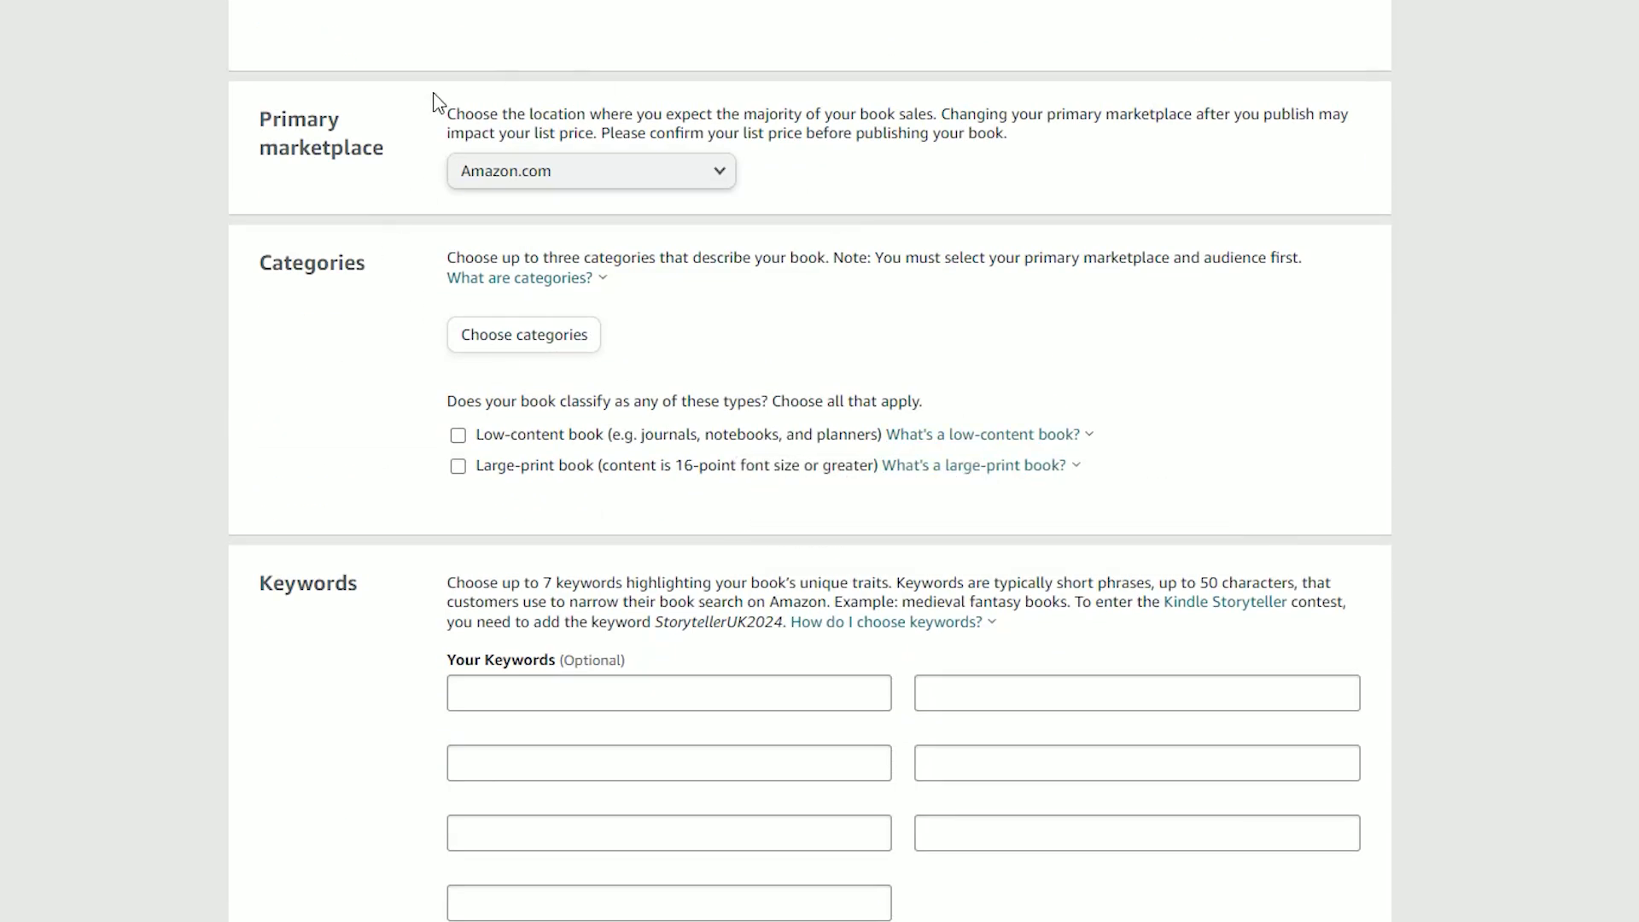
scroll(923, 194, down, 3)
click(672, 347)
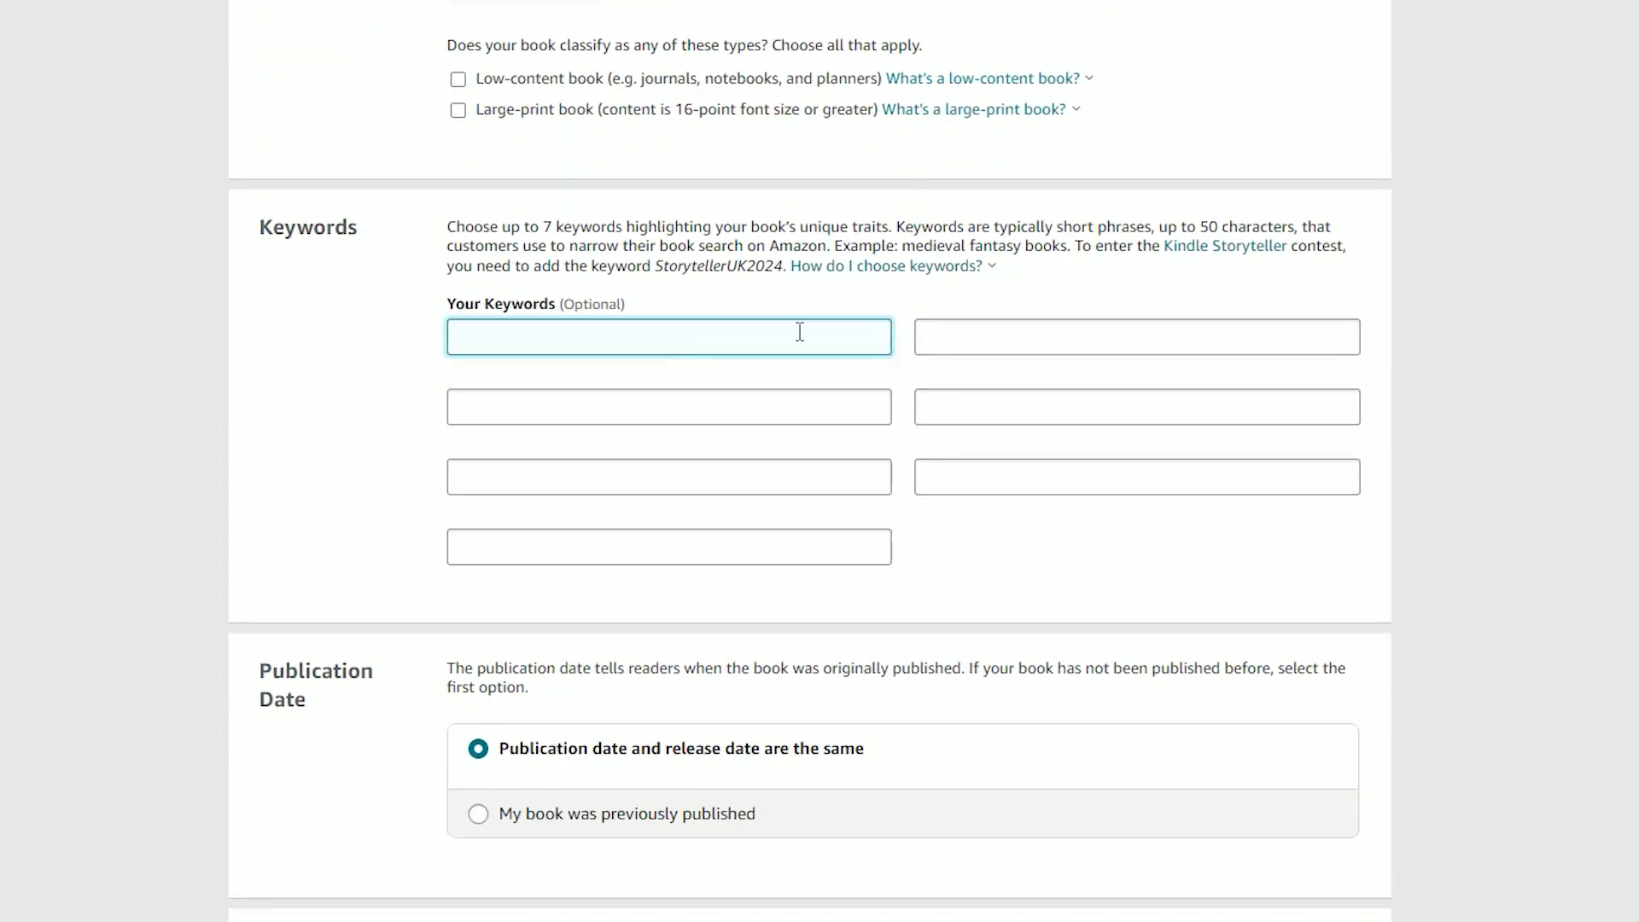
scroll(800, 332, down, 3)
scroll(699, 267, down, 2)
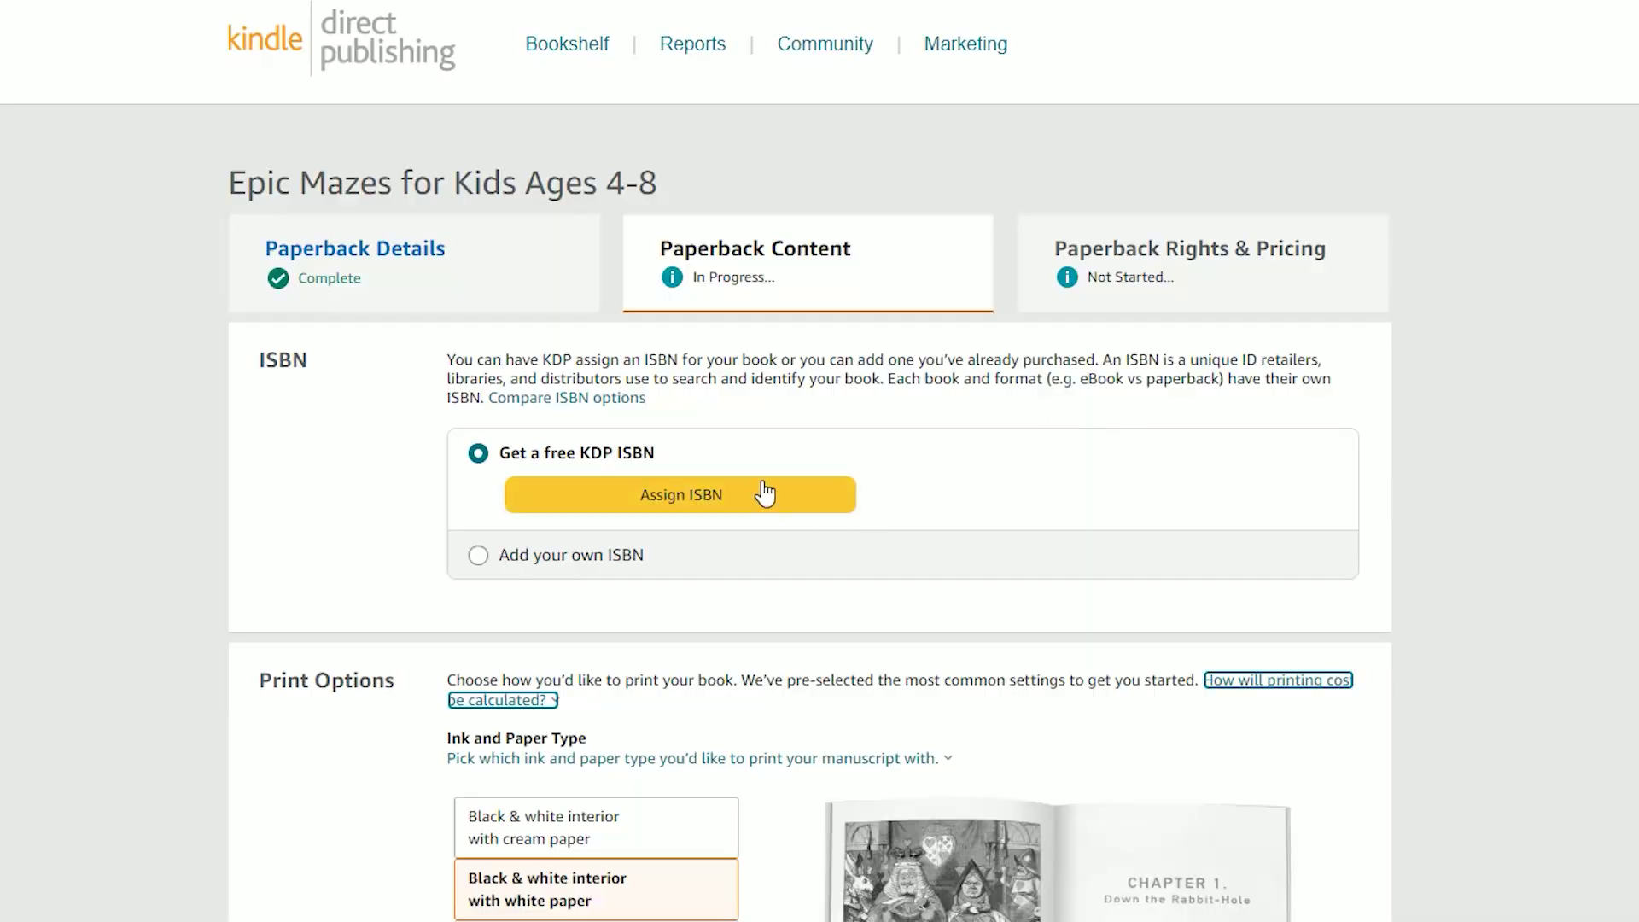
Assign a free KDP ISBN to the paperback.
click(760, 486)
click(1533, 547)
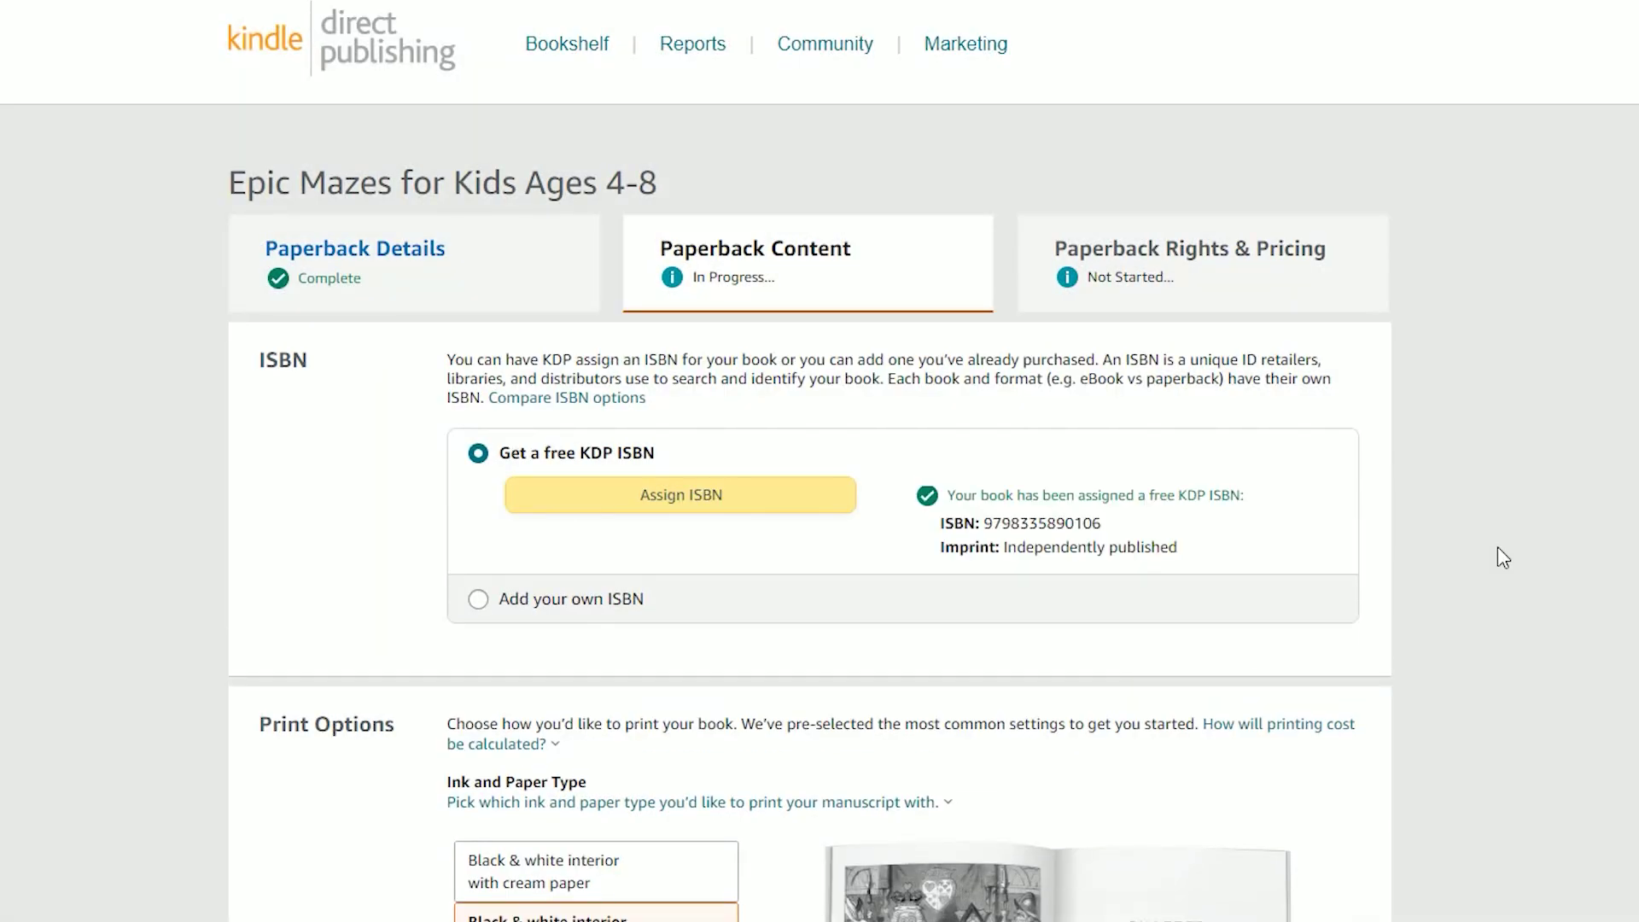
Set the paperback's trim size to 8.5 x 11 in and its cover finish to Glossy.
scroll(1505, 557, down, 6)
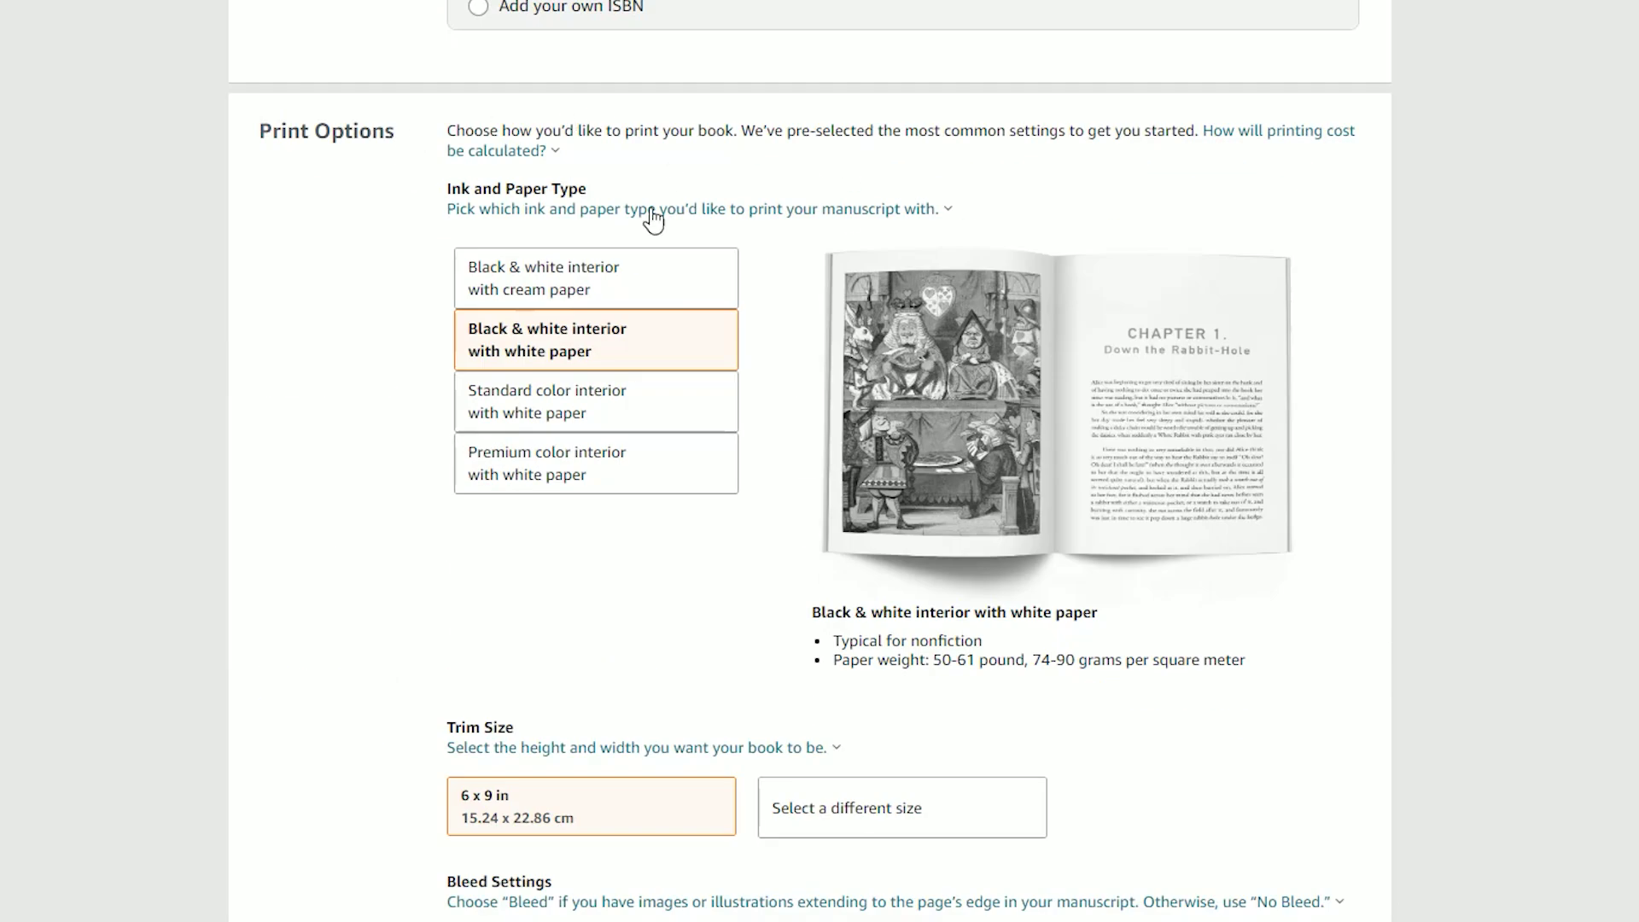
scroll(637, 346, down, 4)
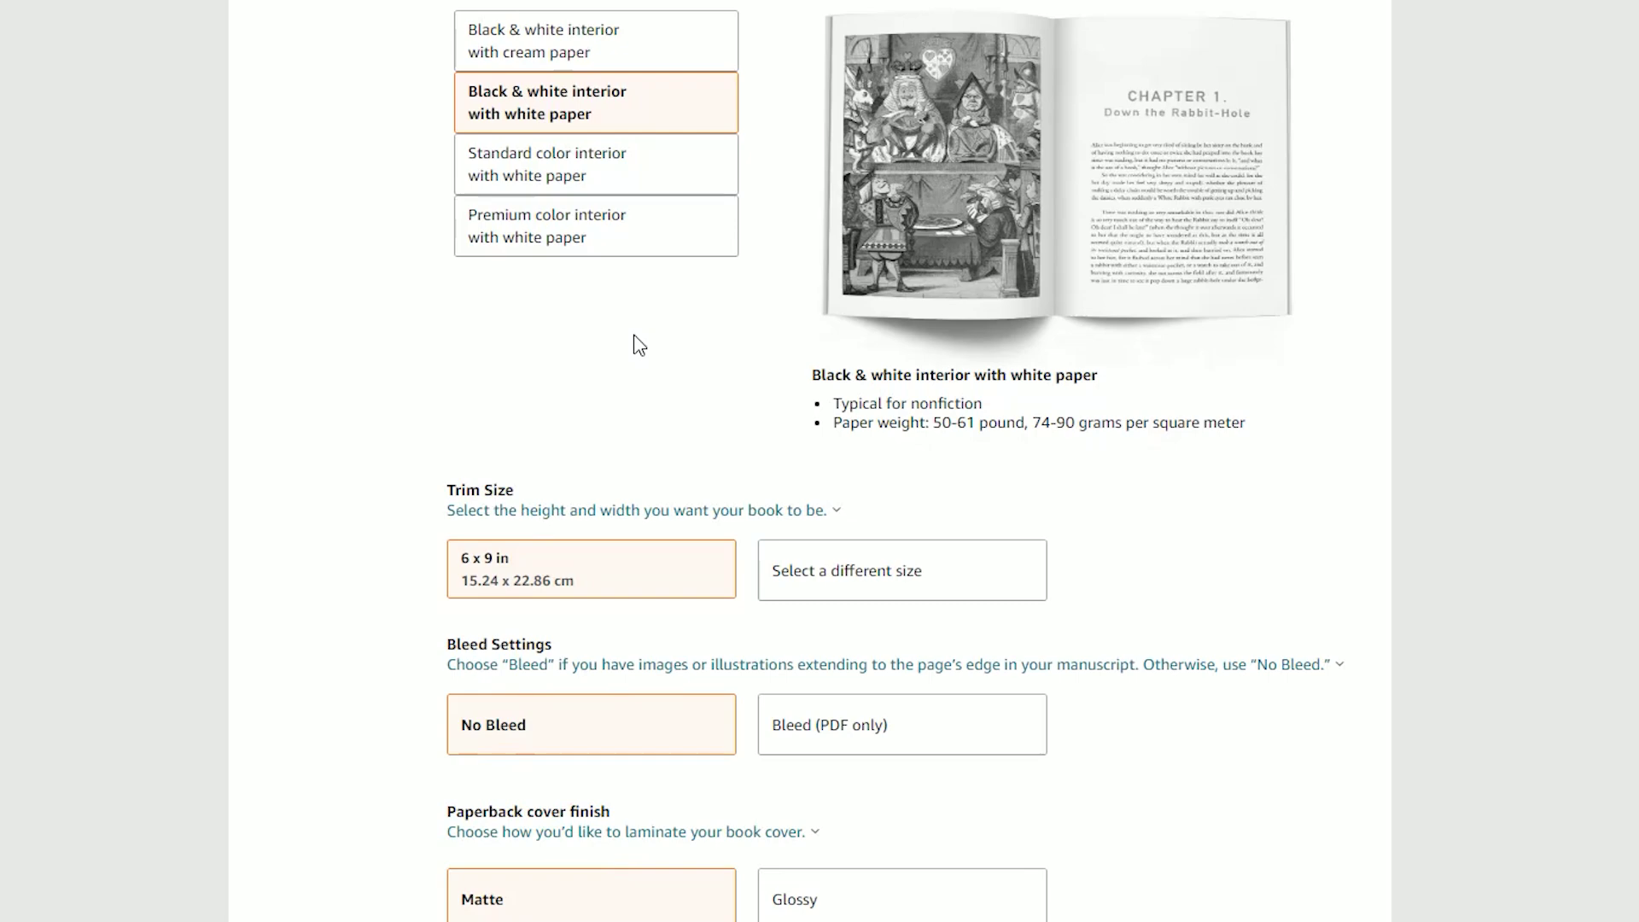
click(936, 453)
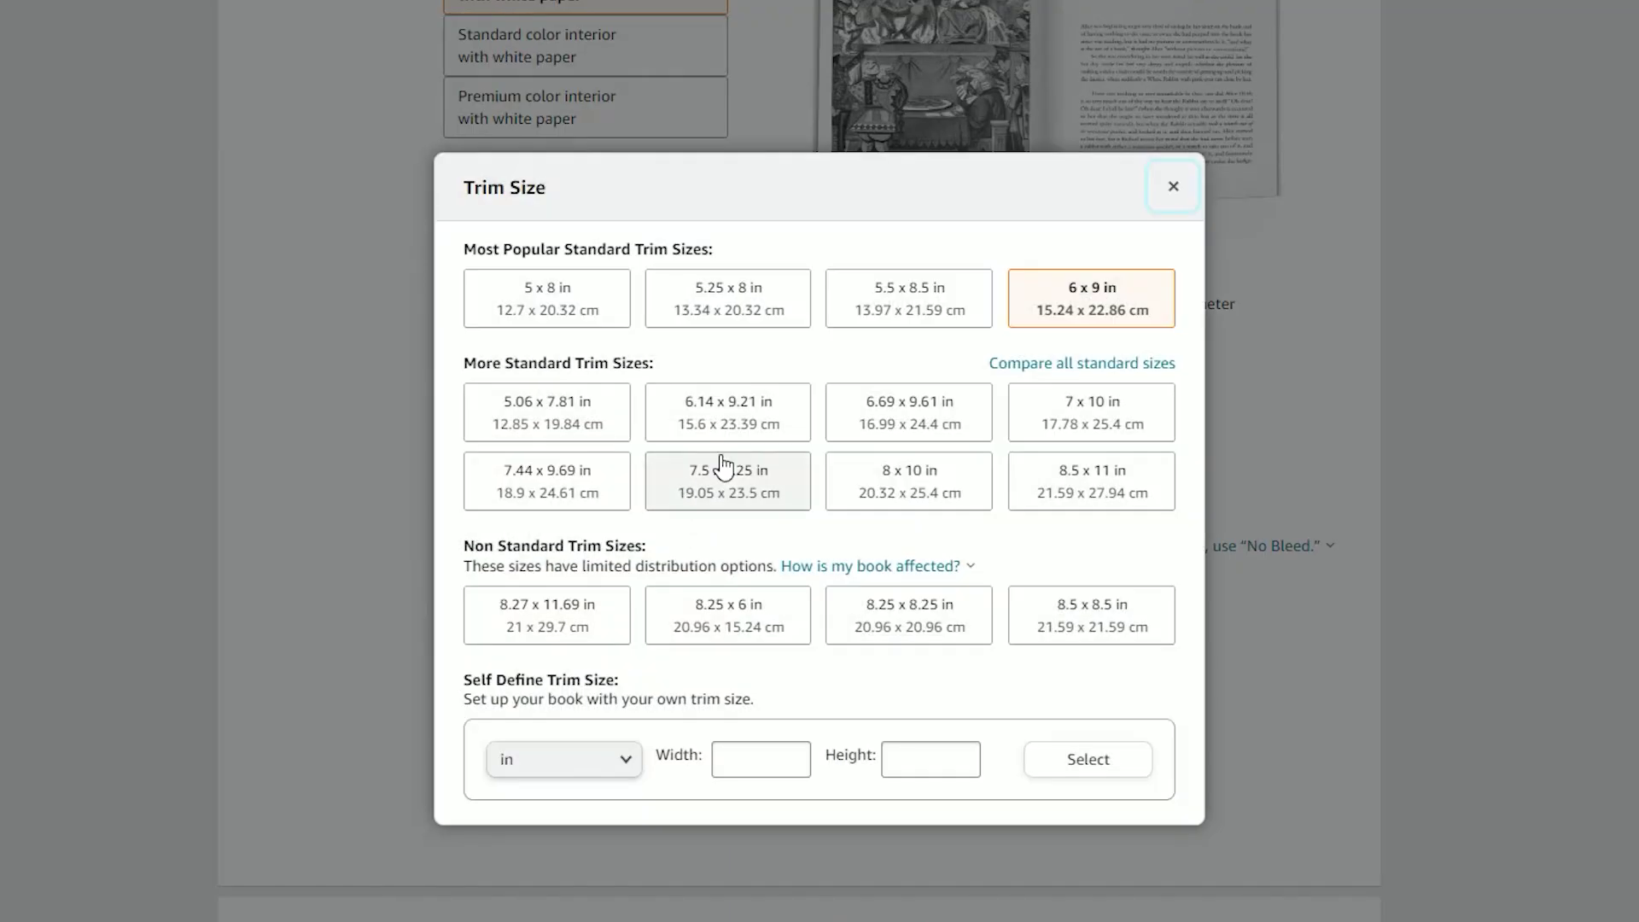
click(1061, 503)
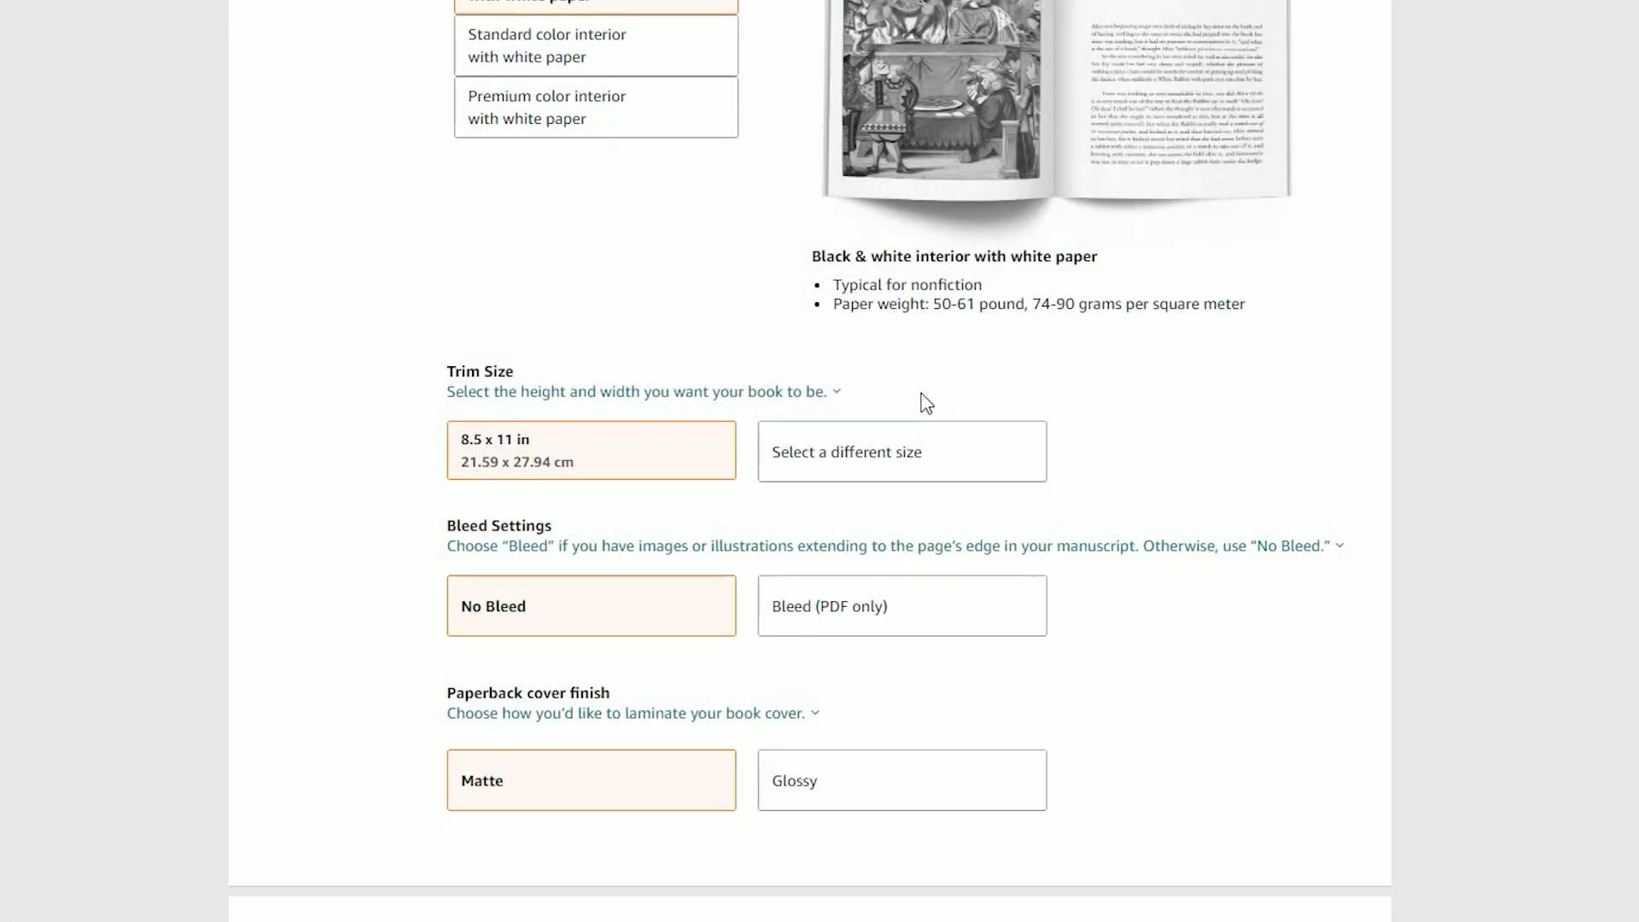
scroll(914, 380, down, 3)
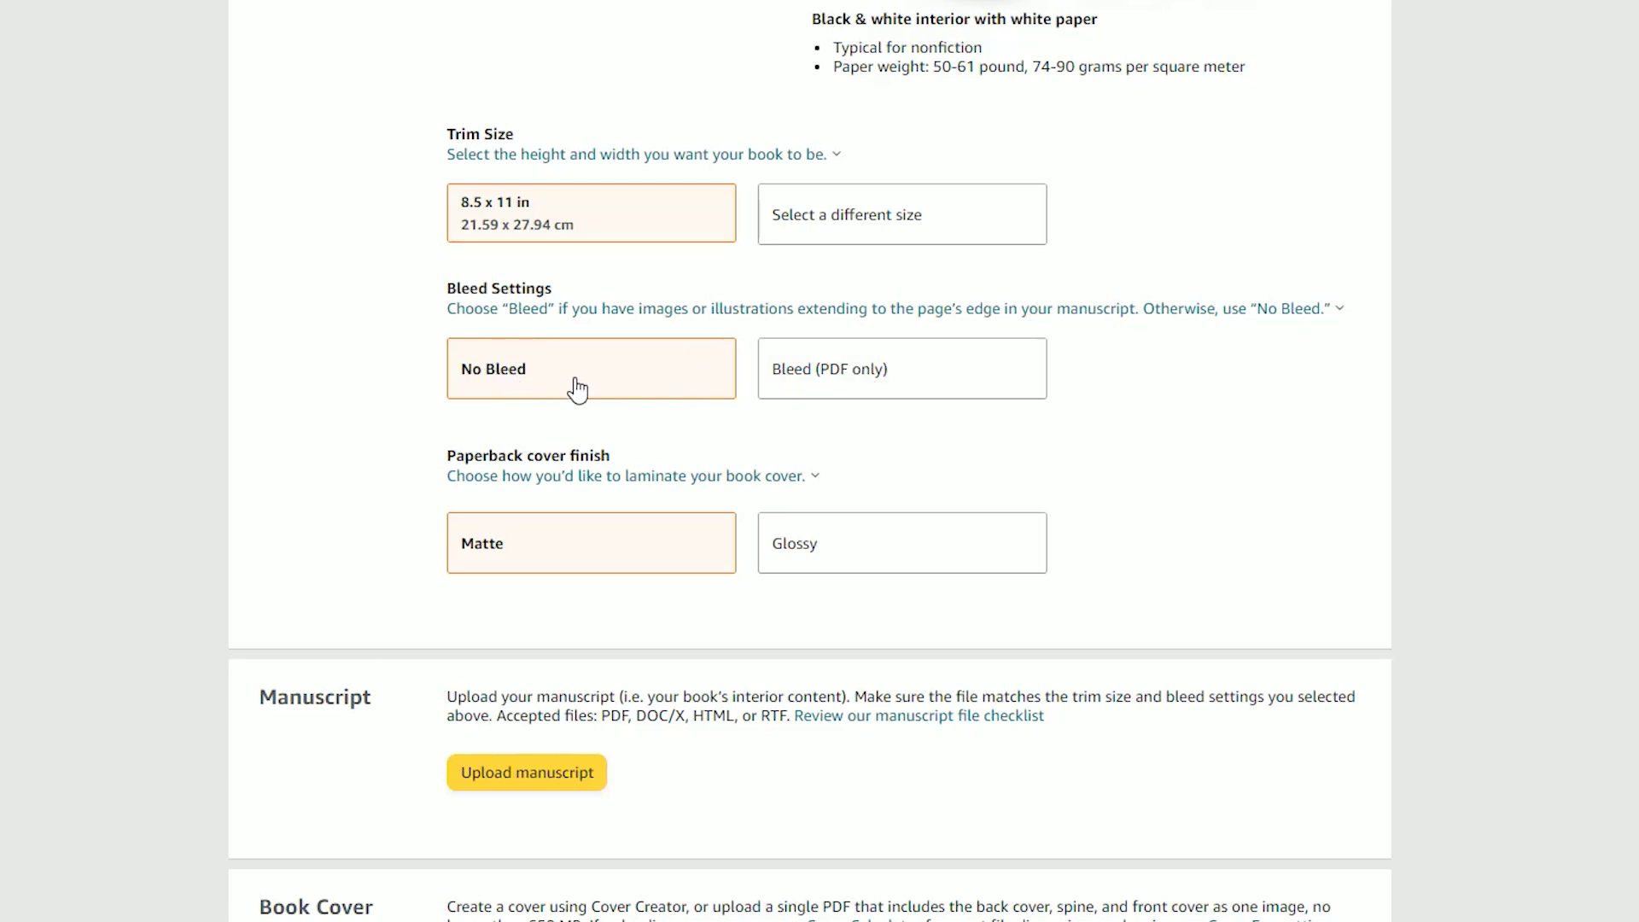
scroll(578, 388, down, 3)
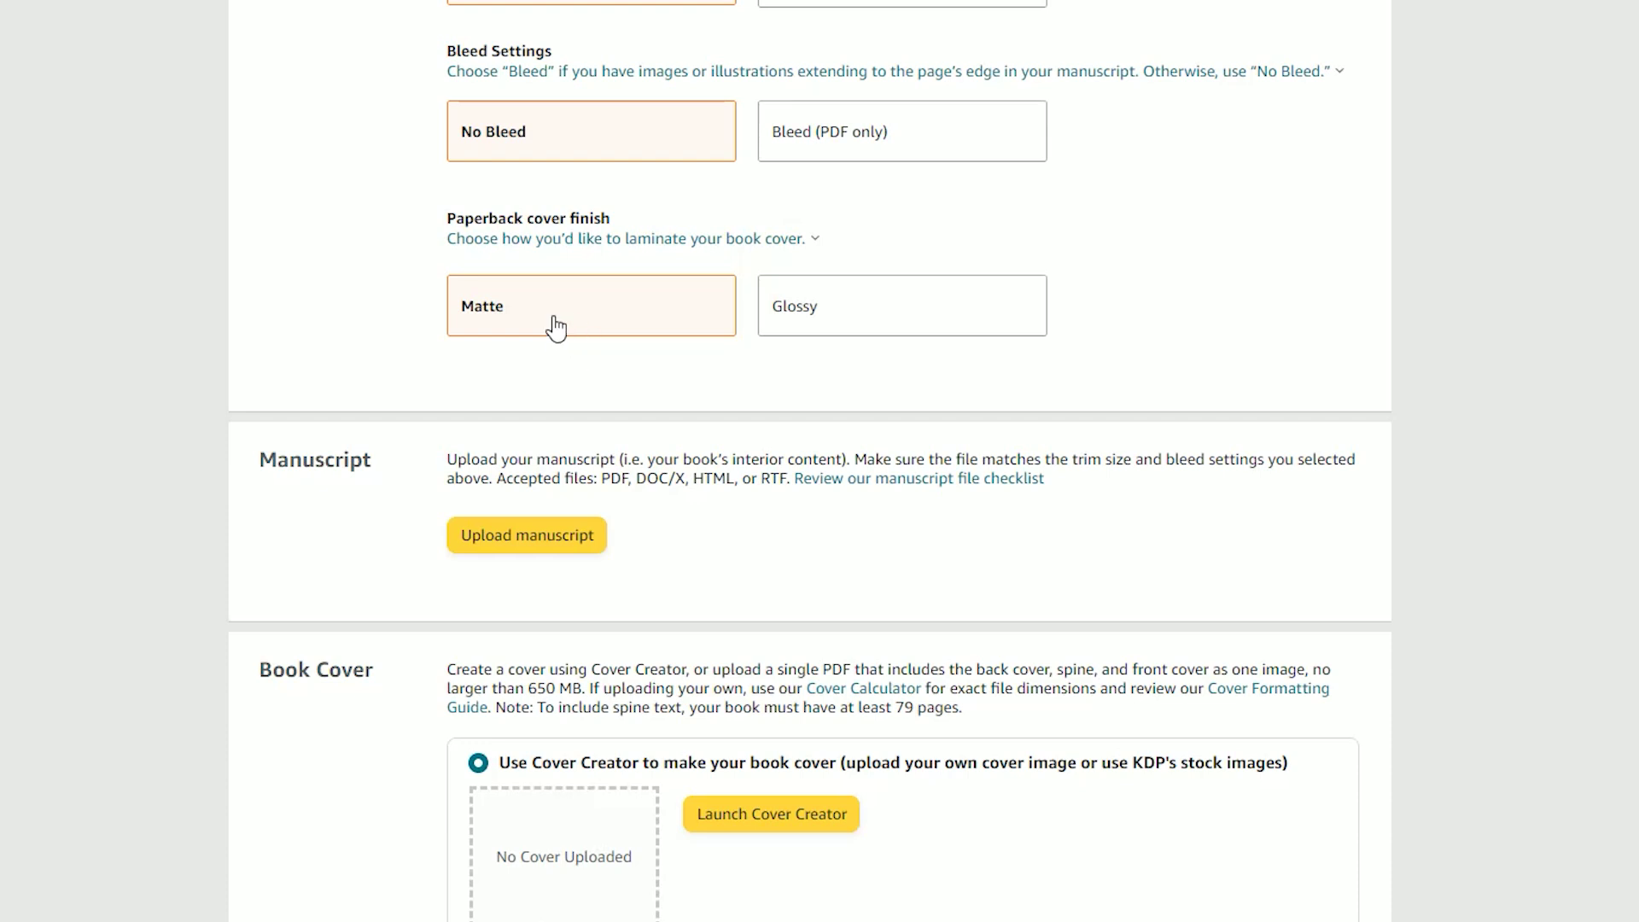
click(871, 323)
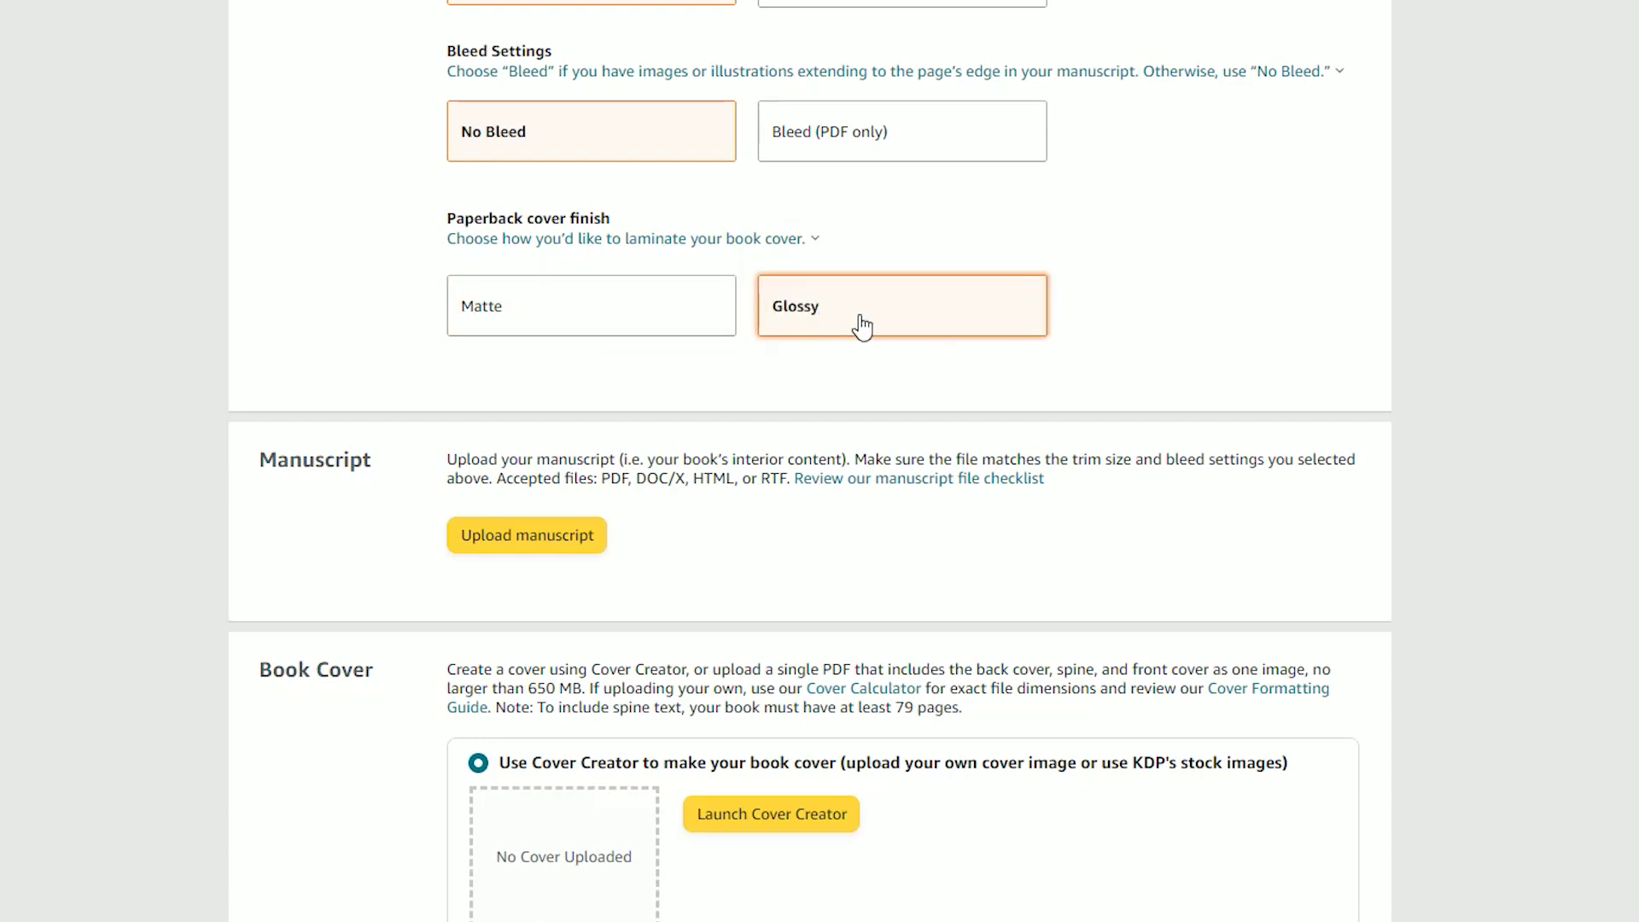
Upload the Paperback Interior PDF as the book's manuscript.
scroll(856, 325, down, 2)
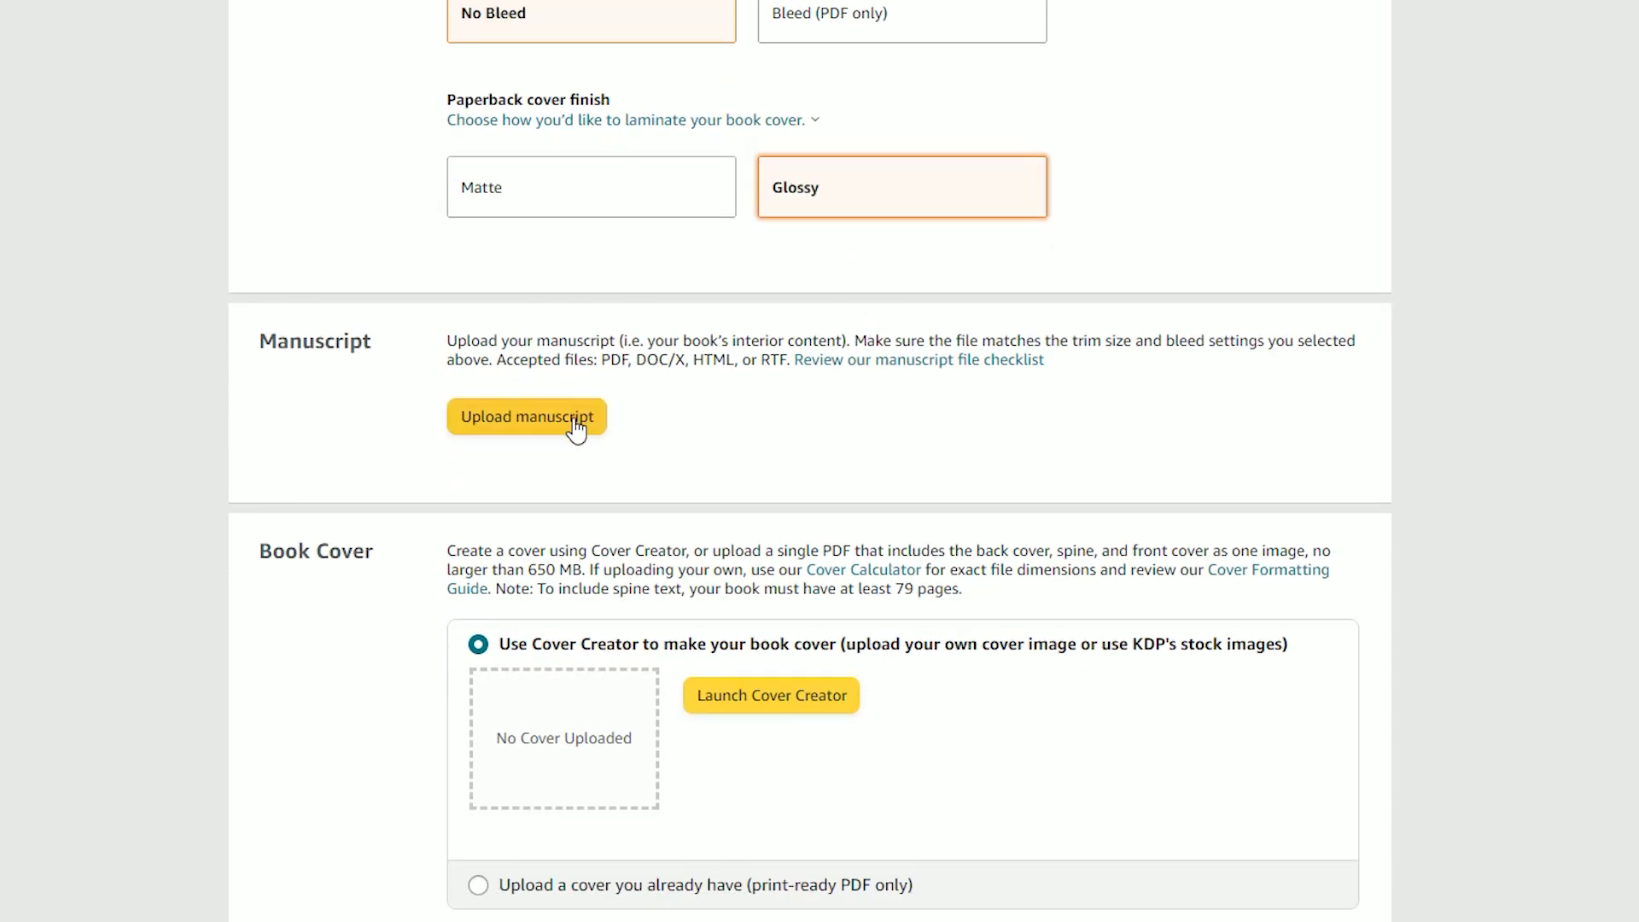
click(573, 420)
double_click(295, 262)
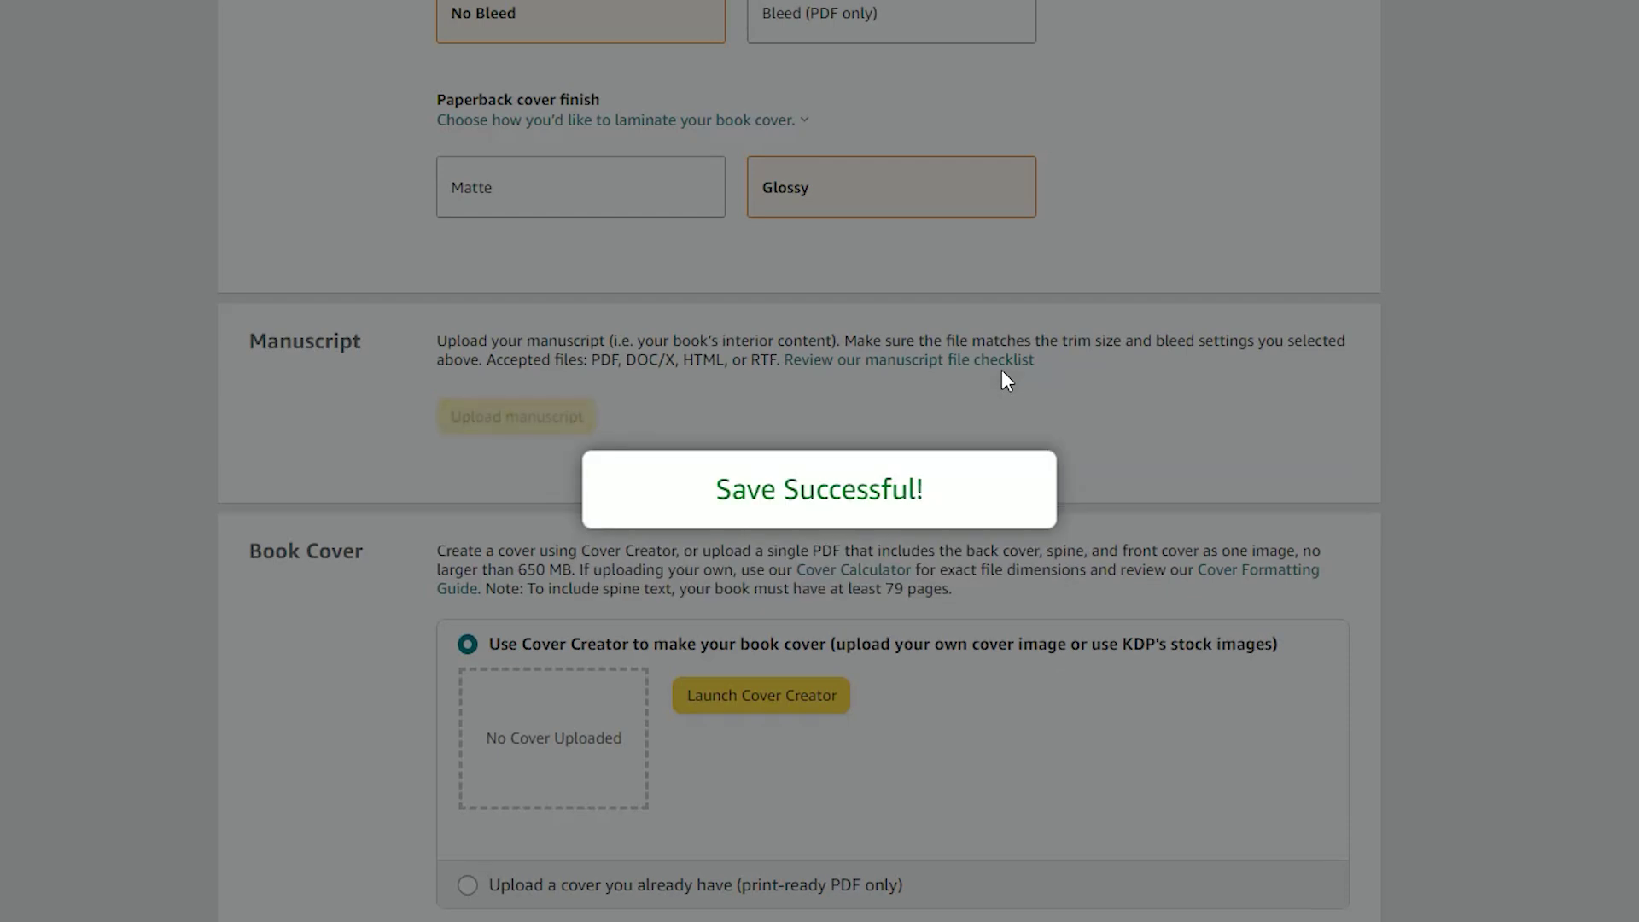
Choose to supply an existing print-ready cover and upload the Paperback Cover PDF.
scroll(1001, 370, down, 5)
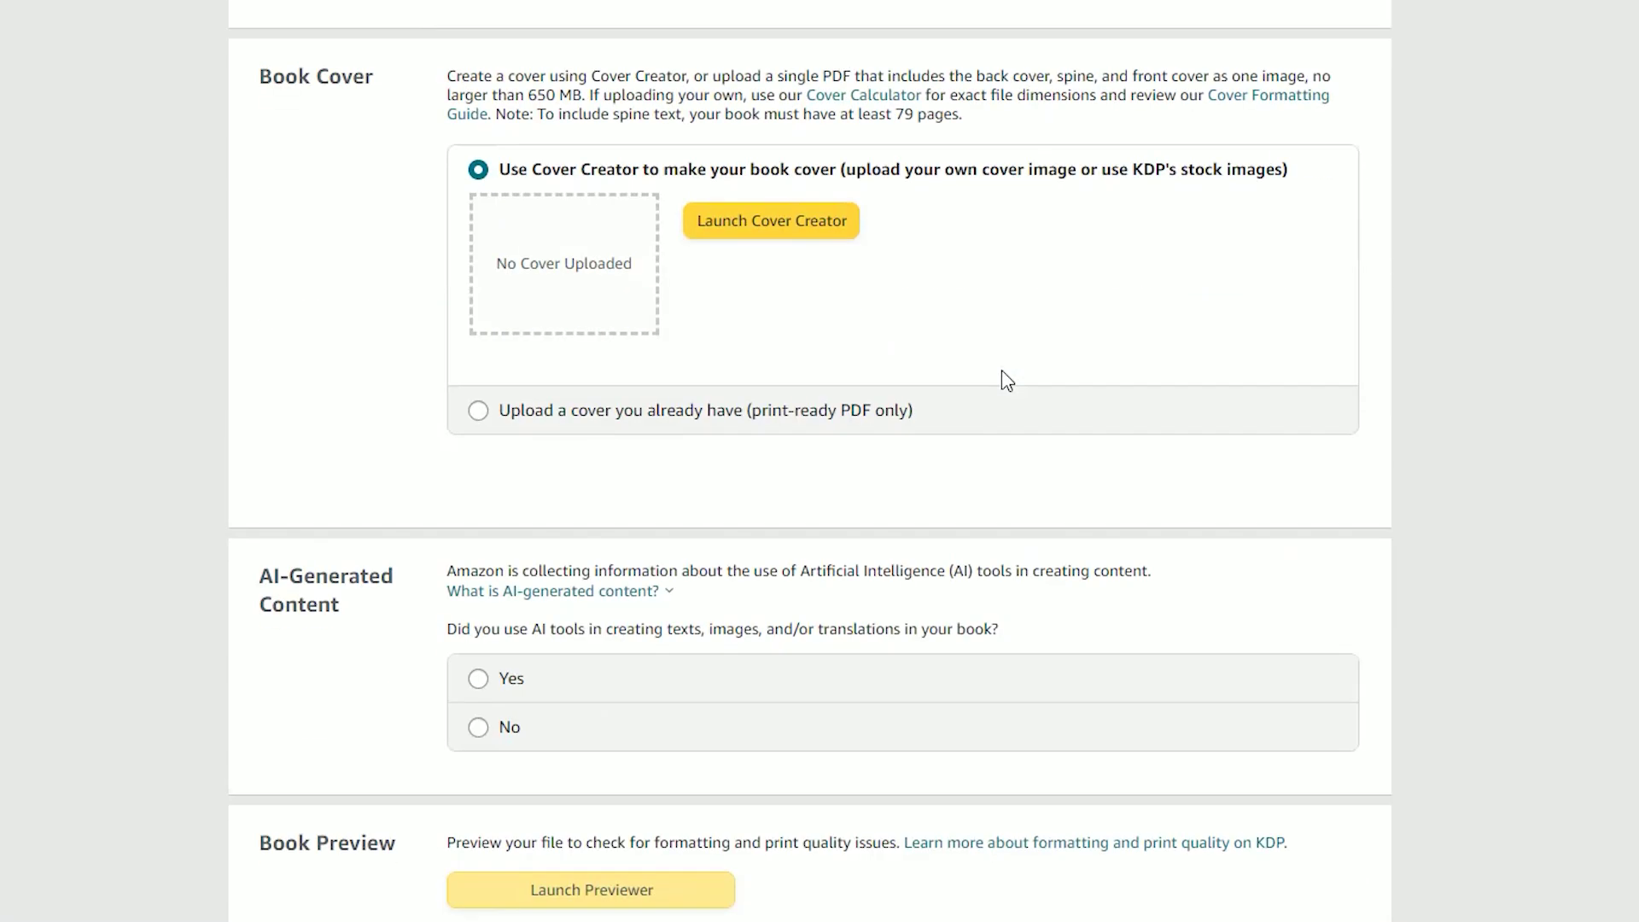
click(877, 413)
click(774, 271)
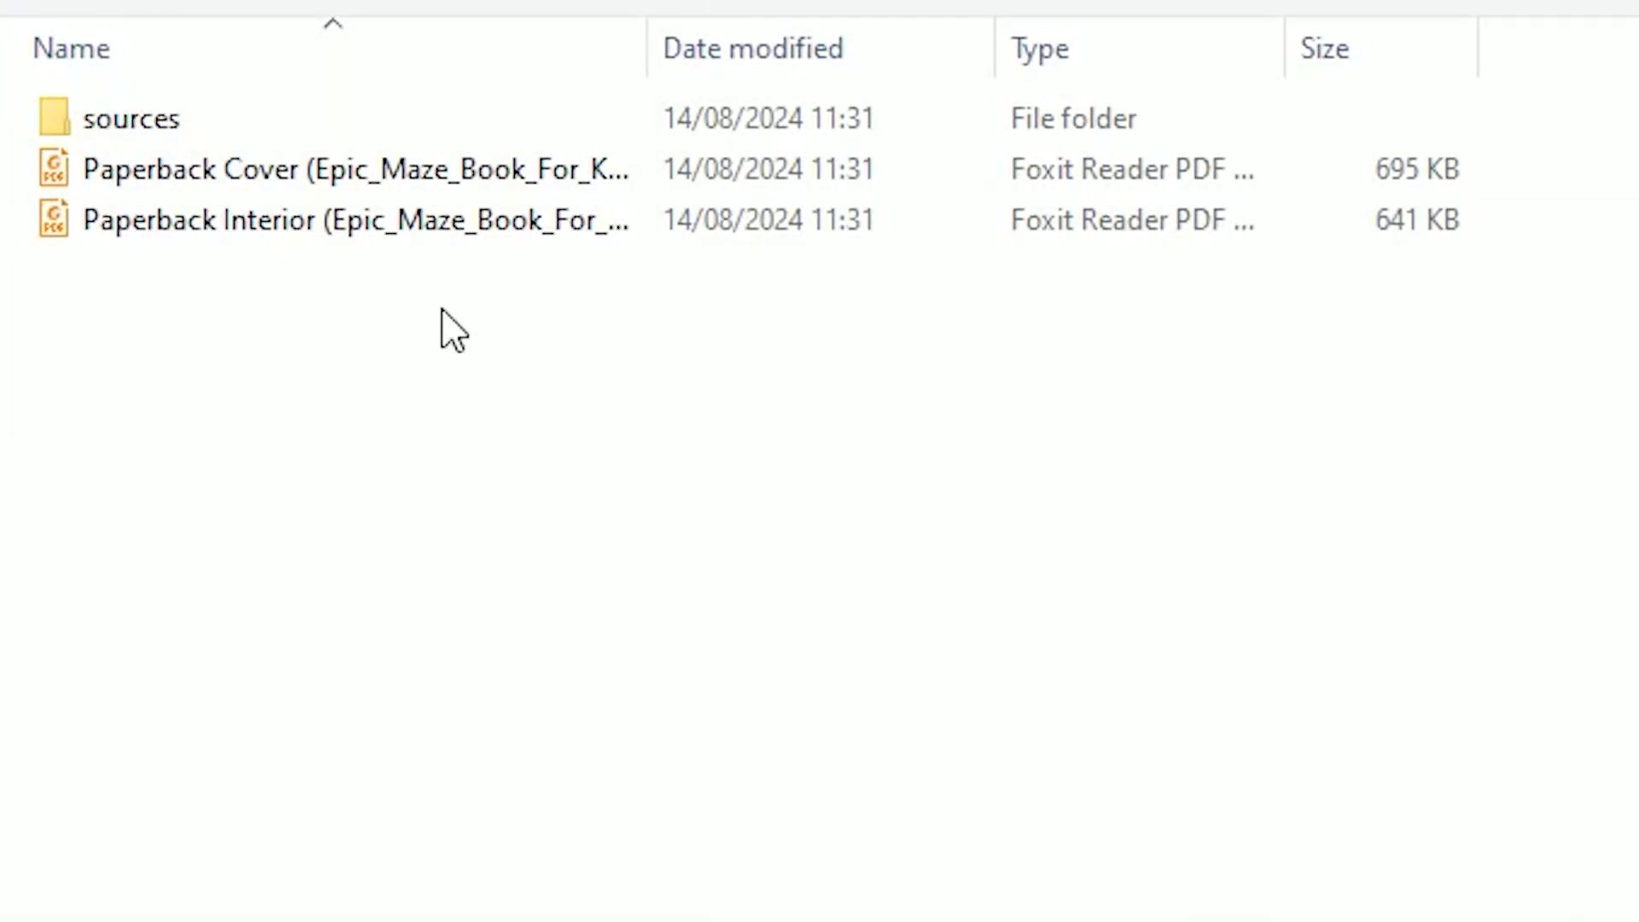
double_click(333, 172)
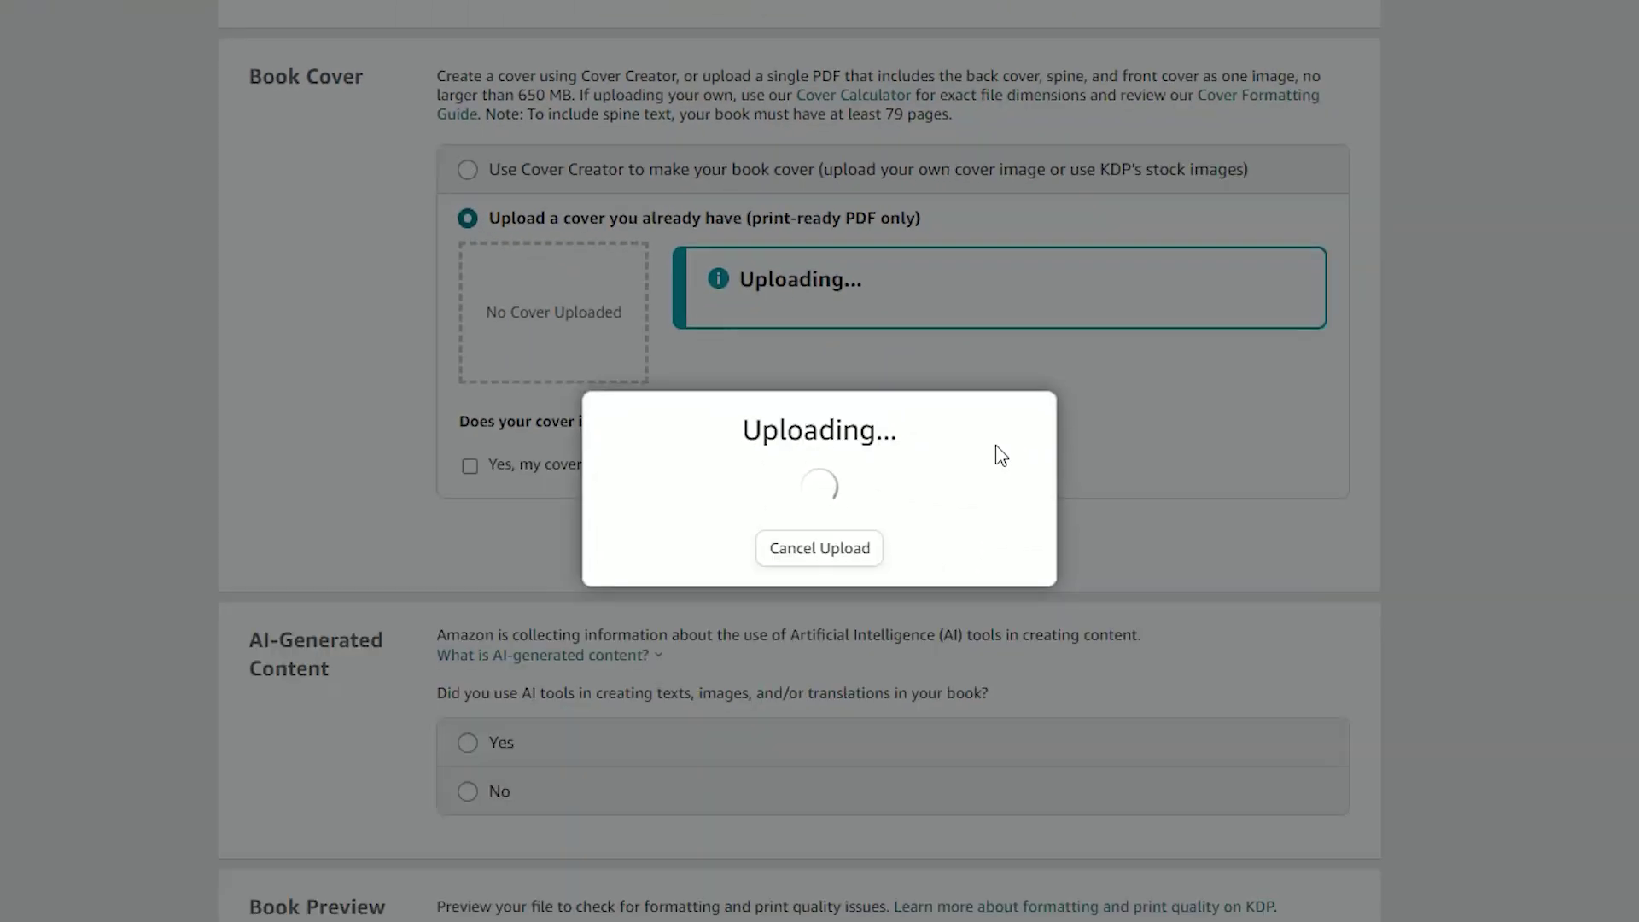
Declare that no AI tools were used in creating the book's content, and launch the book's print preview.
scroll(787, 384, down, 5)
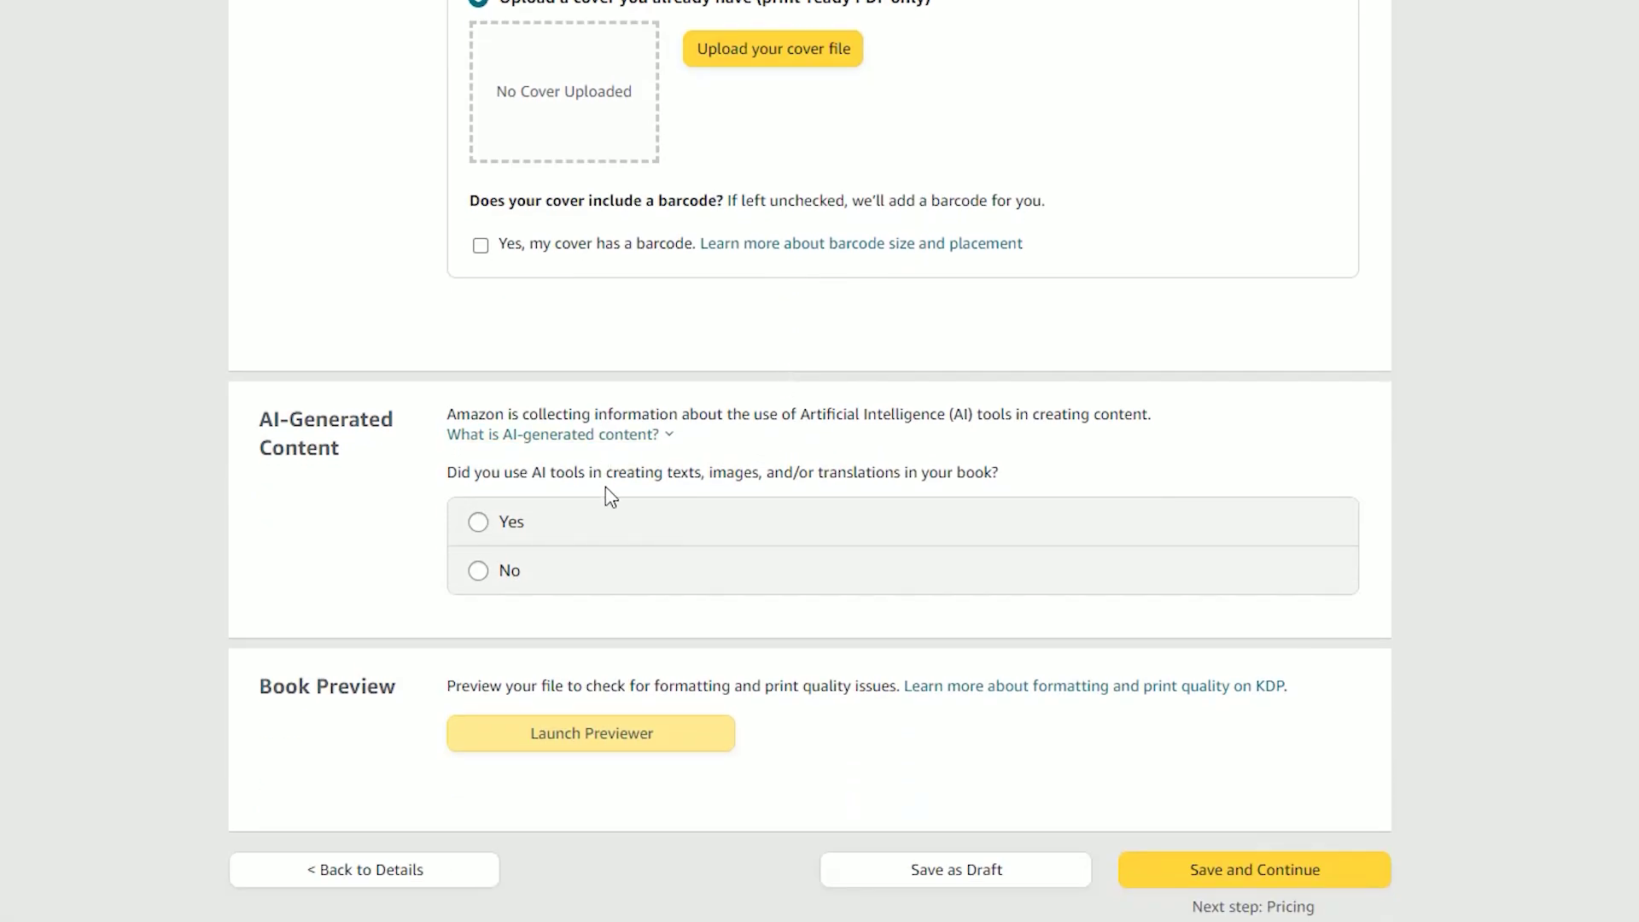
click(653, 571)
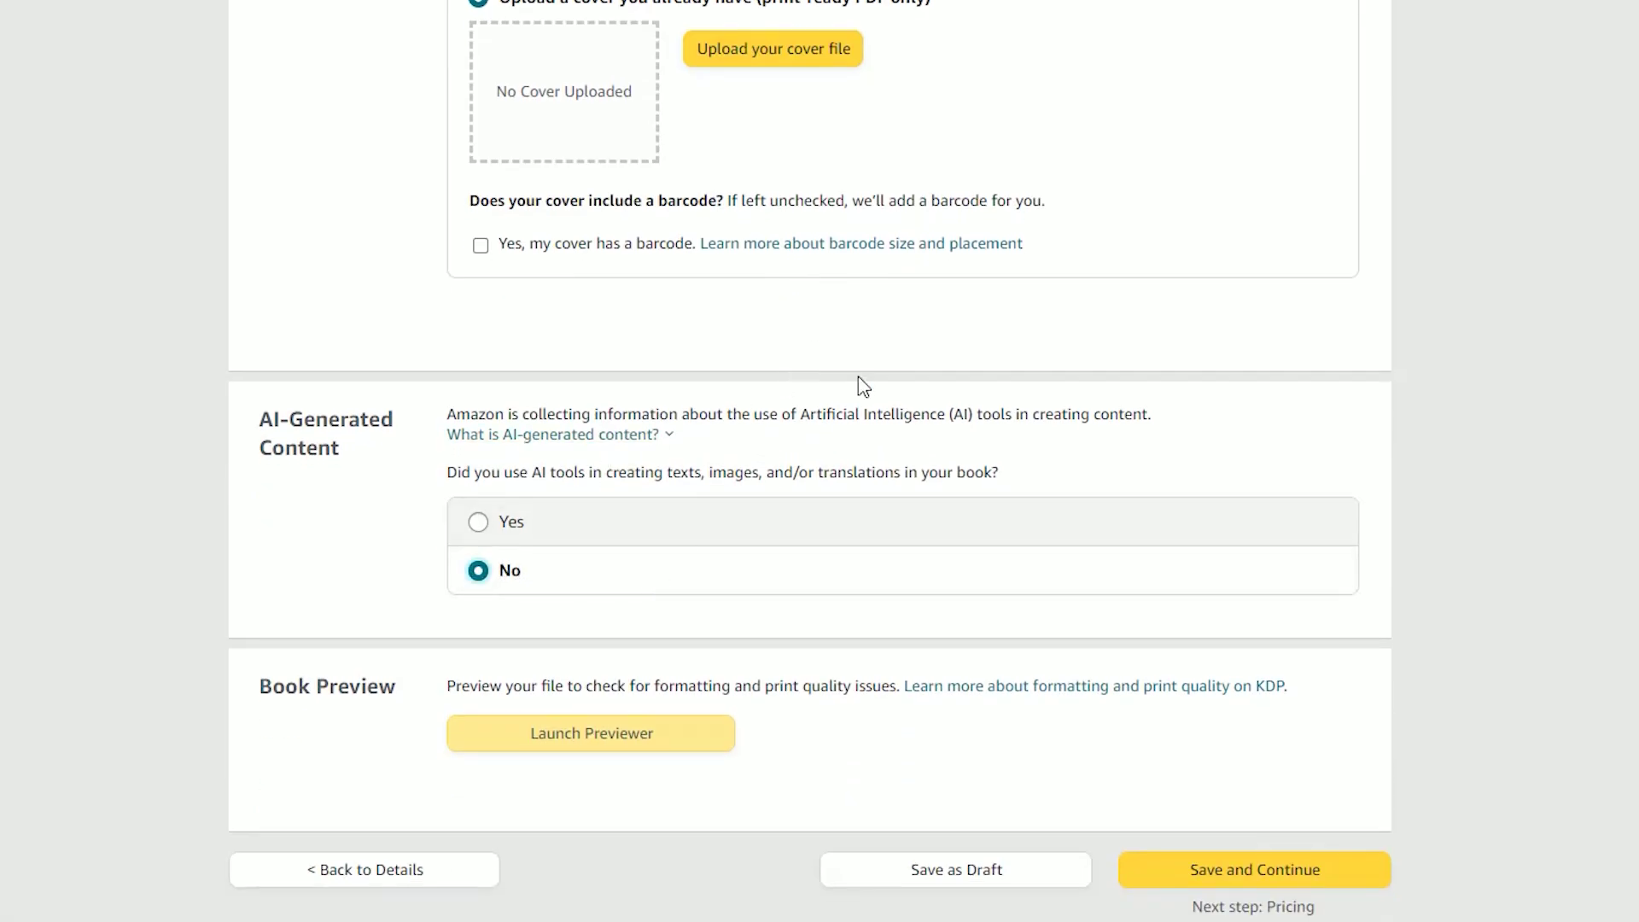
scroll(869, 391, down, 2)
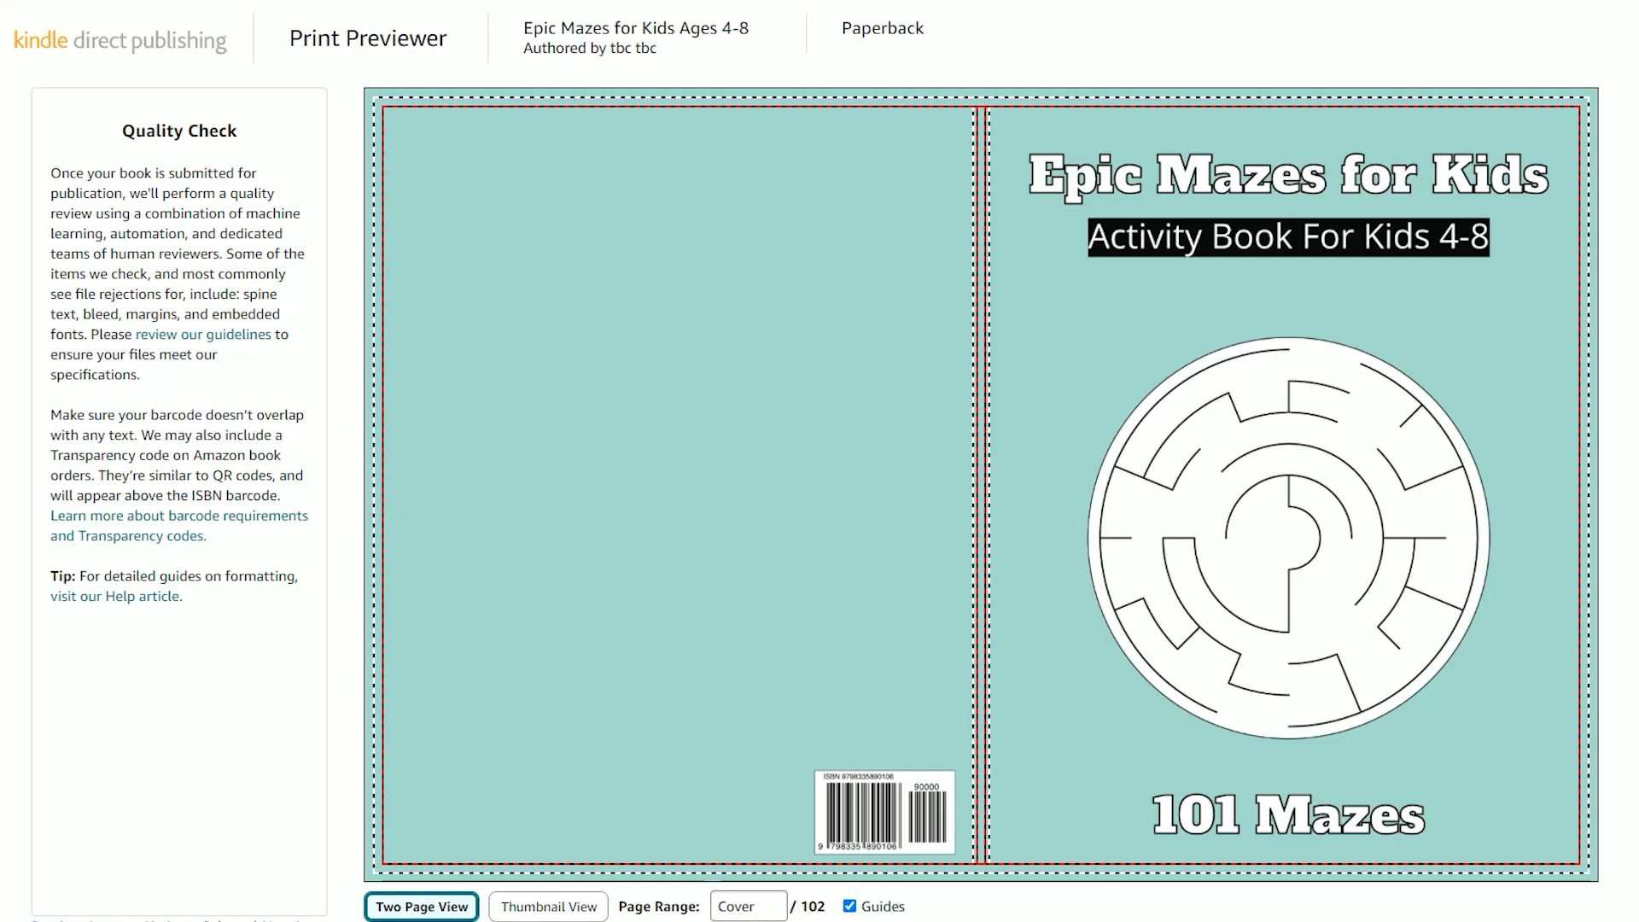
Inspect the cover, the welcome page and the first maze spreads up to pages 10-11 in the print preview.
mouse_move(1554, 430)
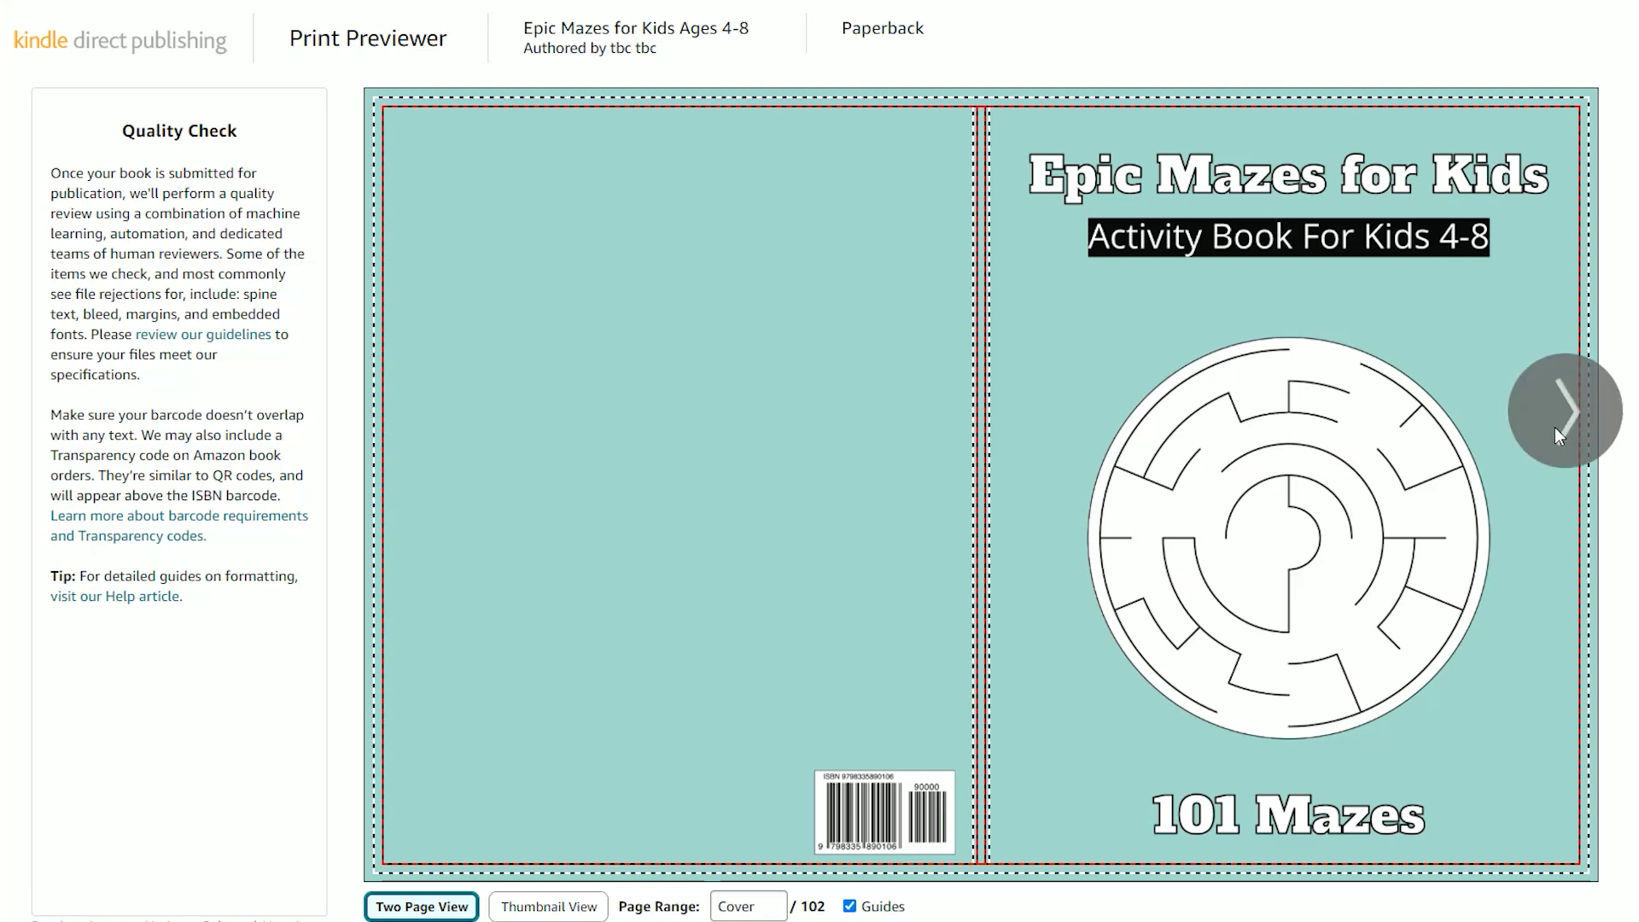
click(1561, 422)
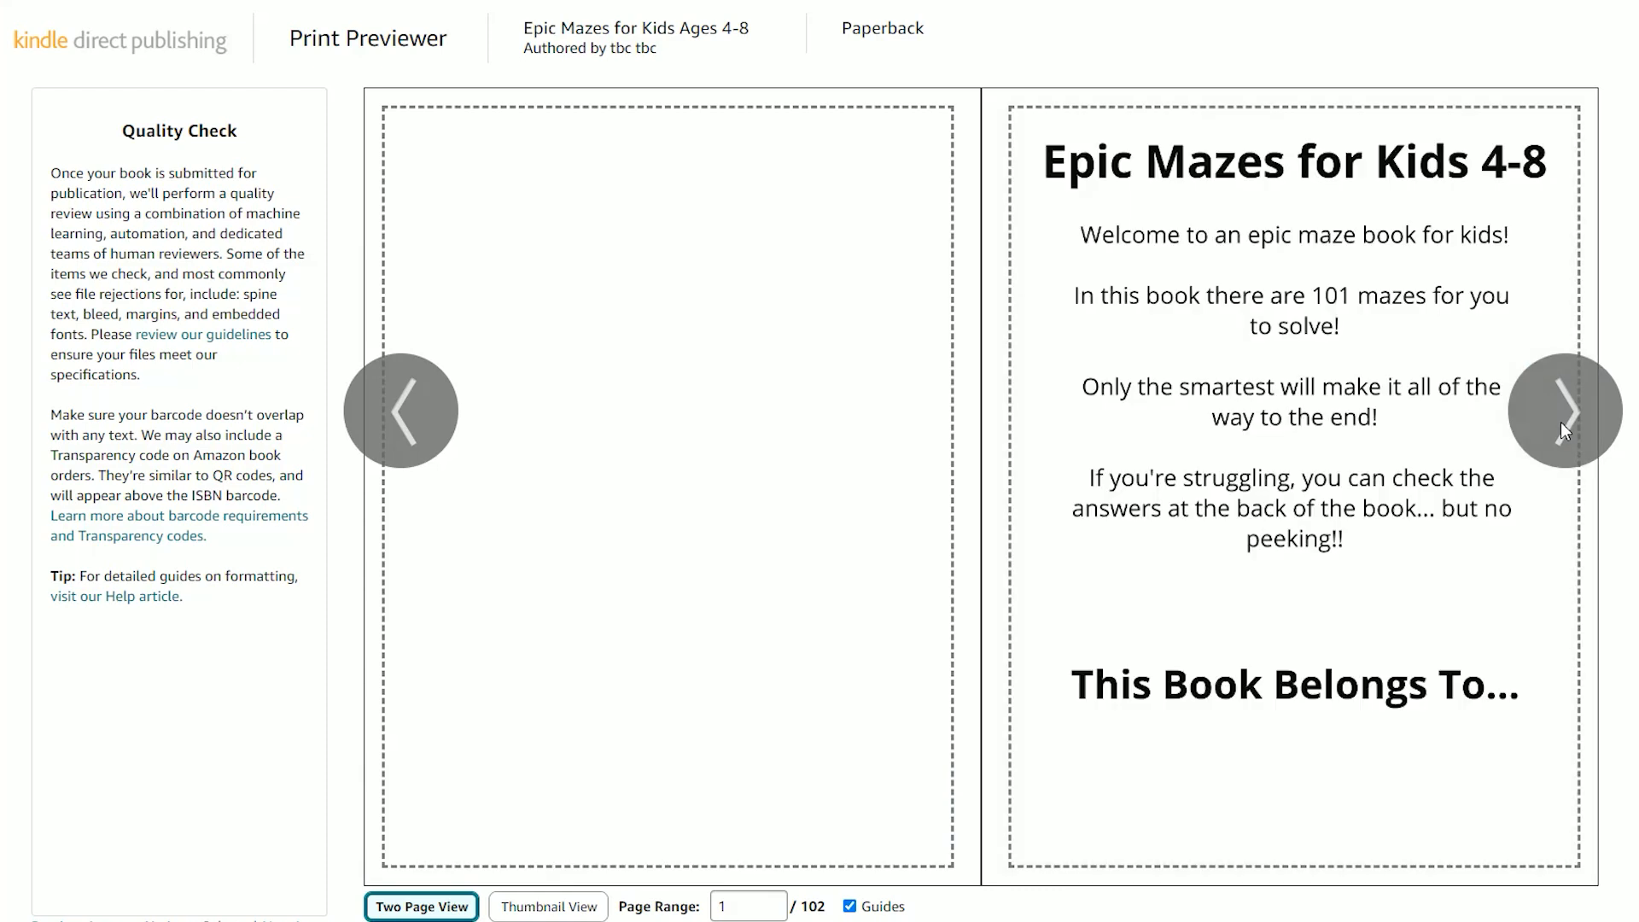
click(1561, 422)
click(1561, 422)
click(1560, 421)
click(1560, 422)
click(1561, 422)
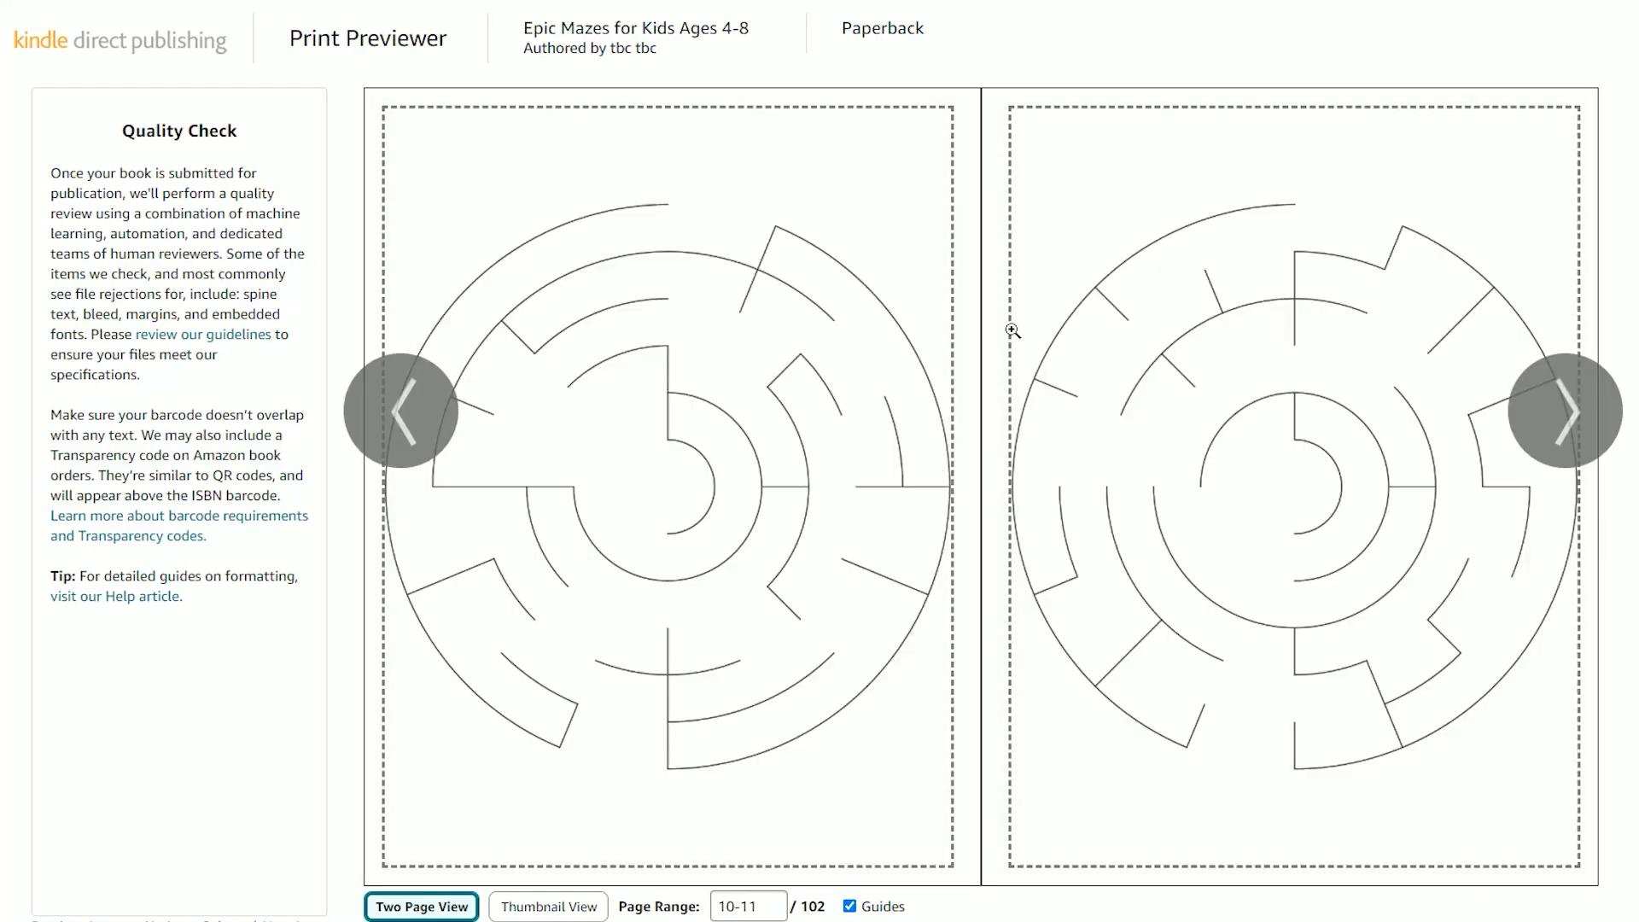
Page through the following maze spreads as far as the solutions on pages 54-55, checking that they fit the margin guides.
click(1576, 412)
click(1578, 409)
click(1578, 409)
click(1578, 408)
click(1580, 408)
click(1582, 407)
click(1584, 404)
click(1585, 403)
click(1585, 404)
click(1584, 407)
click(1584, 410)
click(1583, 412)
click(1583, 415)
click(1583, 418)
click(1582, 420)
click(1581, 422)
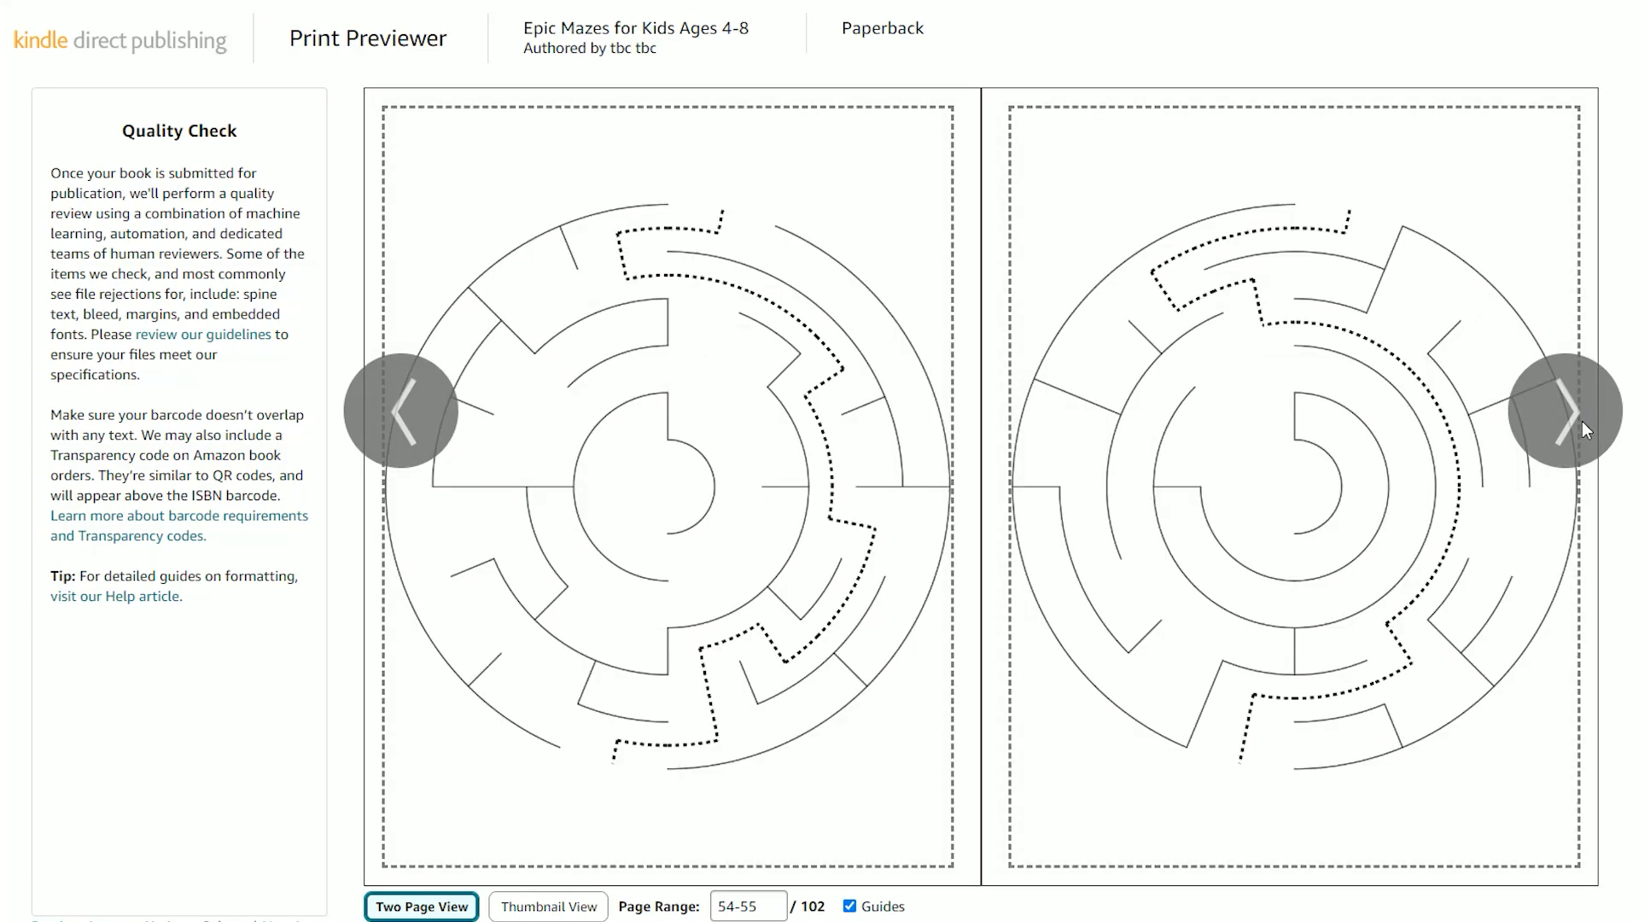